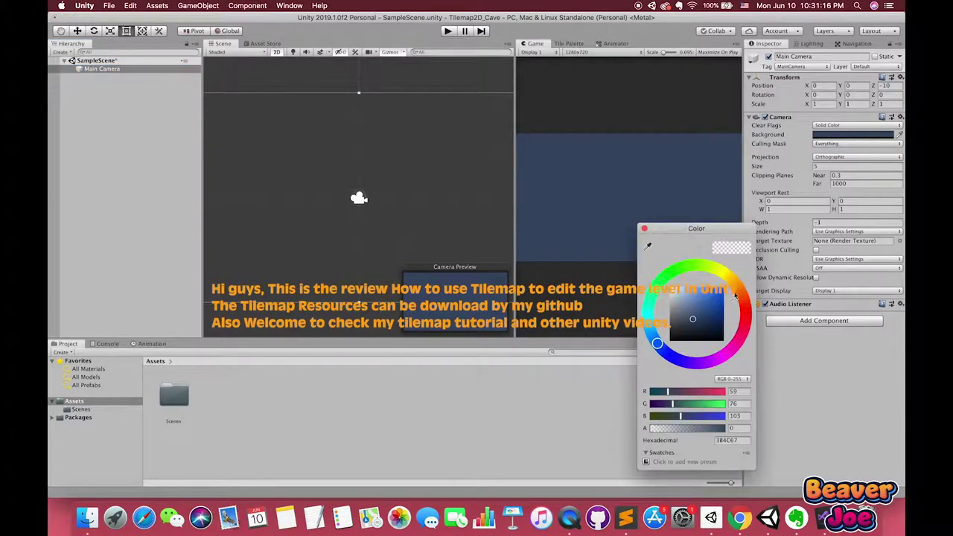
- Import cave.png into Assets as a Multiple-mode sprite sheet
drag(882, 144, 174, 395)
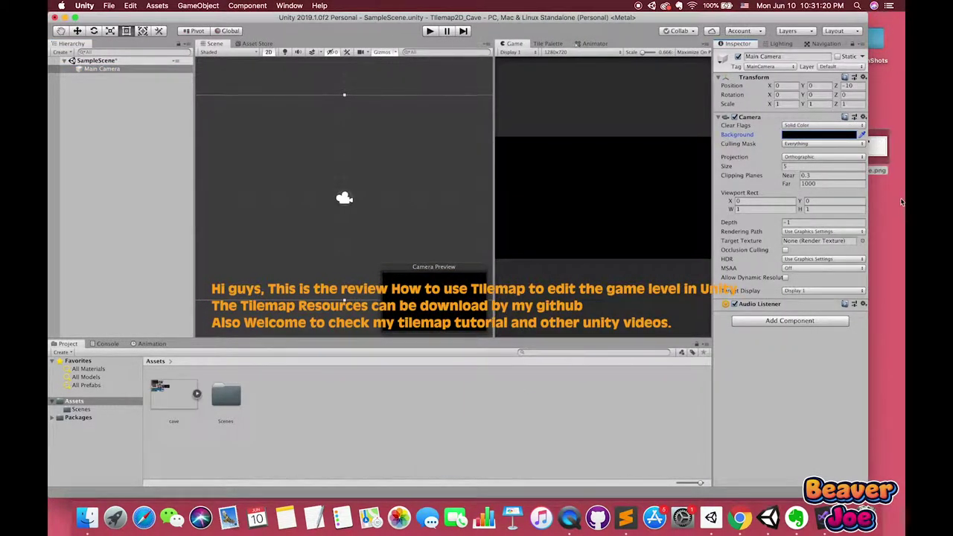
click(822, 103)
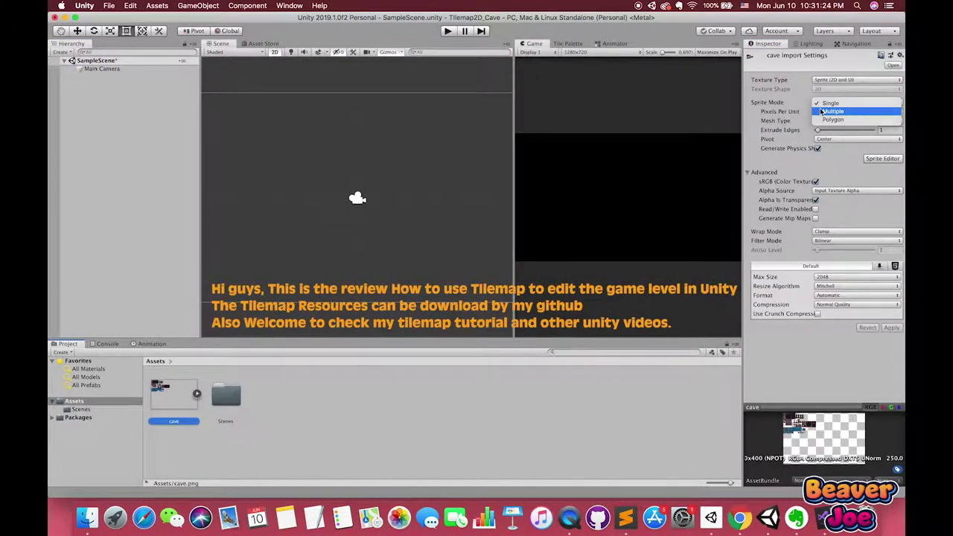
click(834, 108)
click(882, 150)
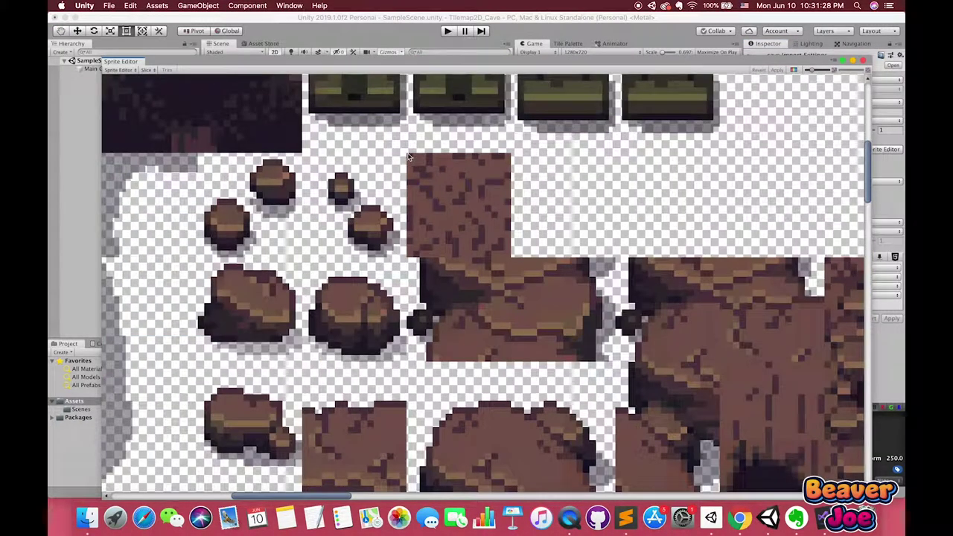
drag(407, 154, 511, 257)
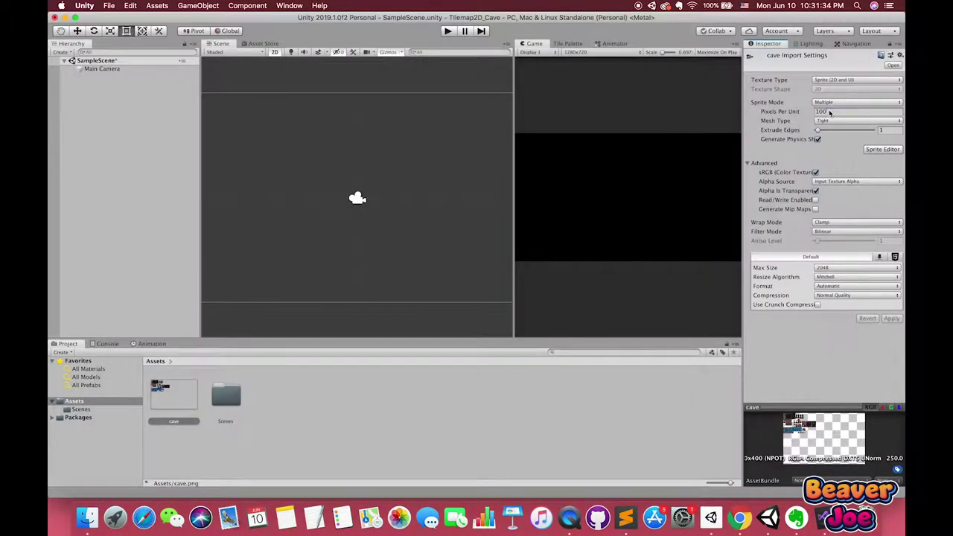
- Set the tileset to 16 pixels per unit, 1024 max size and Point filtering
click(831, 112)
text(16)
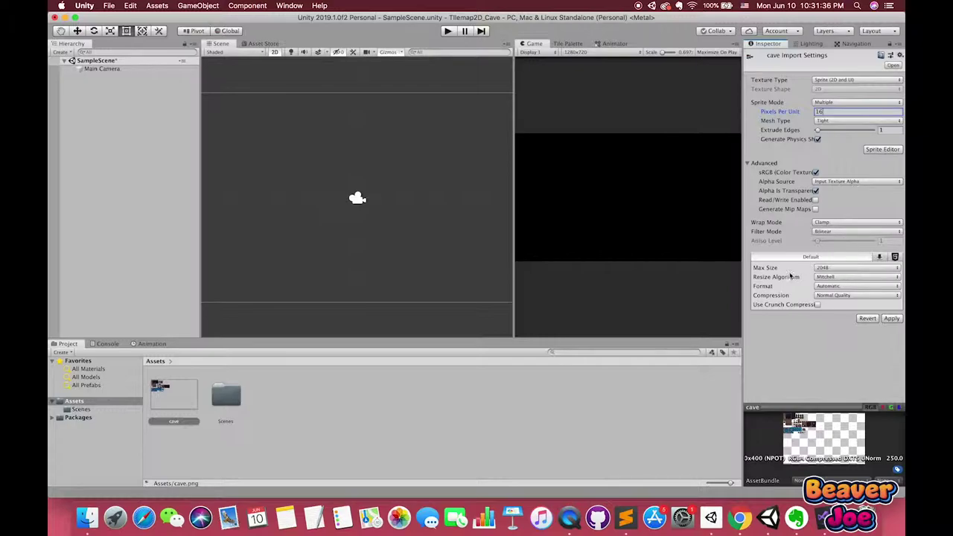
click(797, 267)
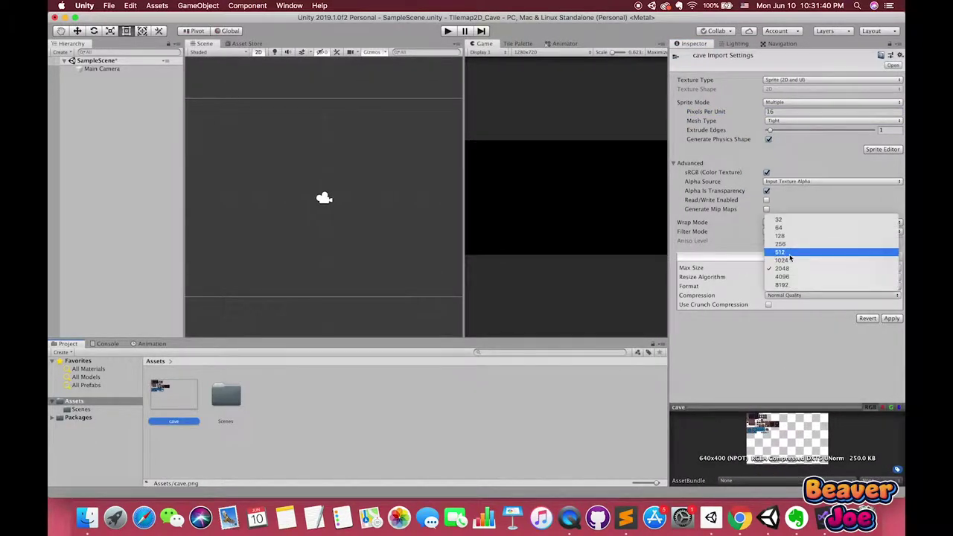
click(797, 258)
click(773, 232)
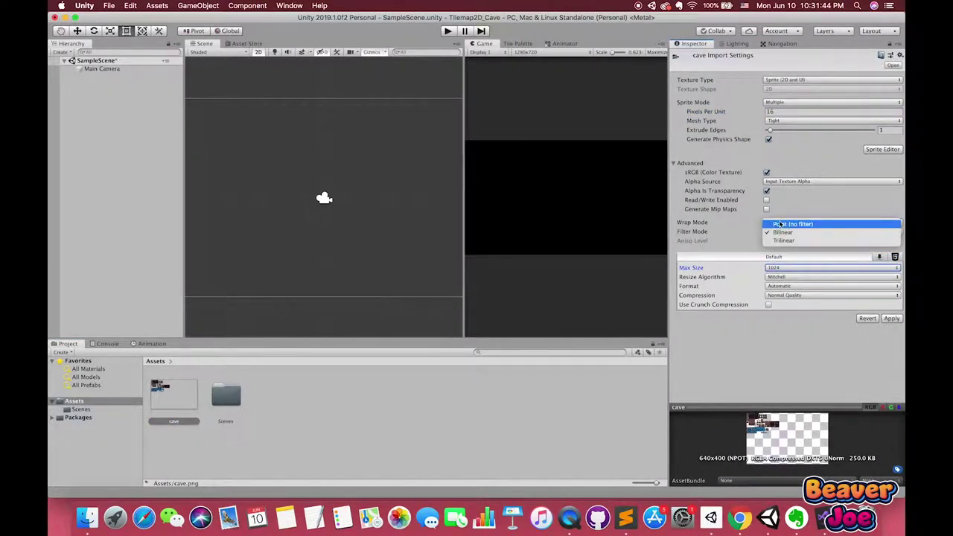
click(790, 222)
- Slice the sheet into a 16×16 grid in the Sprite Editor and apply it
click(883, 149)
click(552, 179)
click(146, 69)
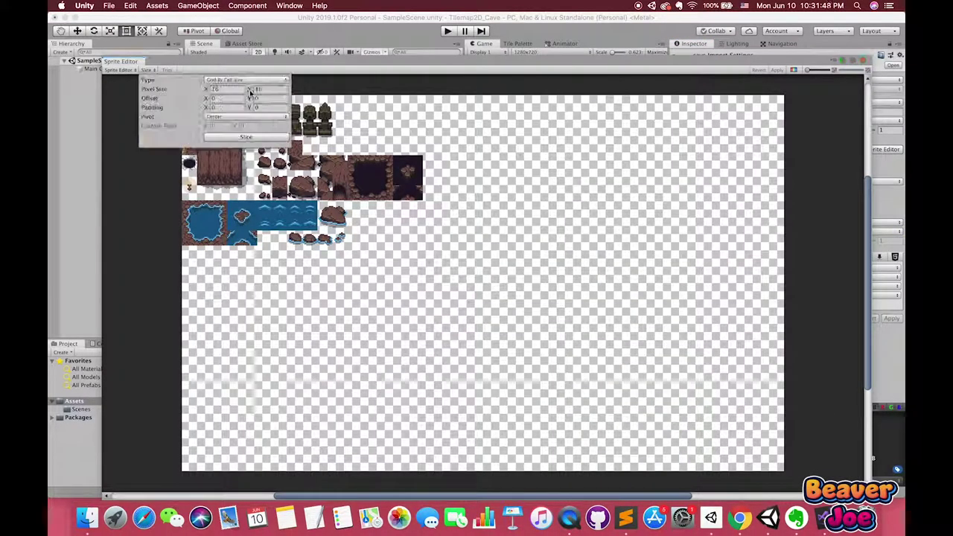
scroll(273, 137, up, 3)
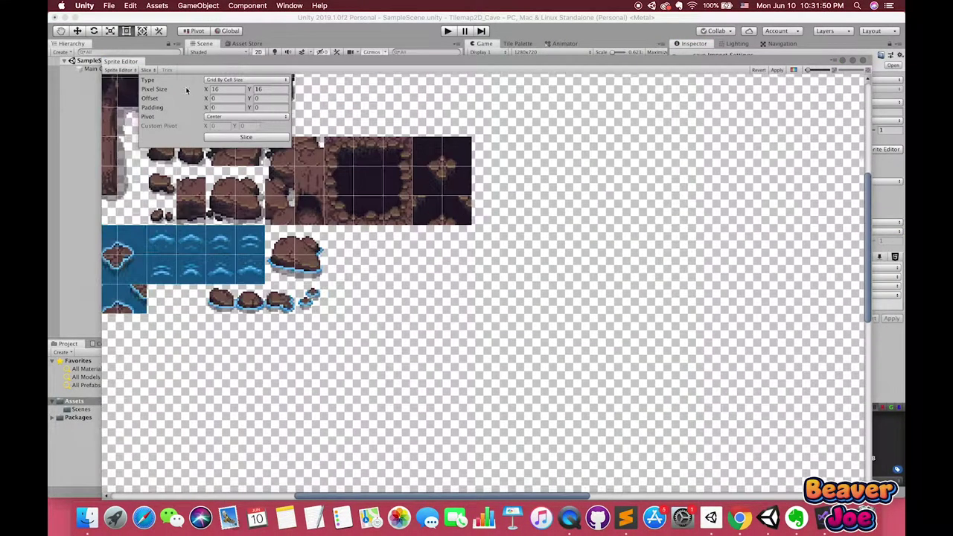
click(866, 69)
click(552, 177)
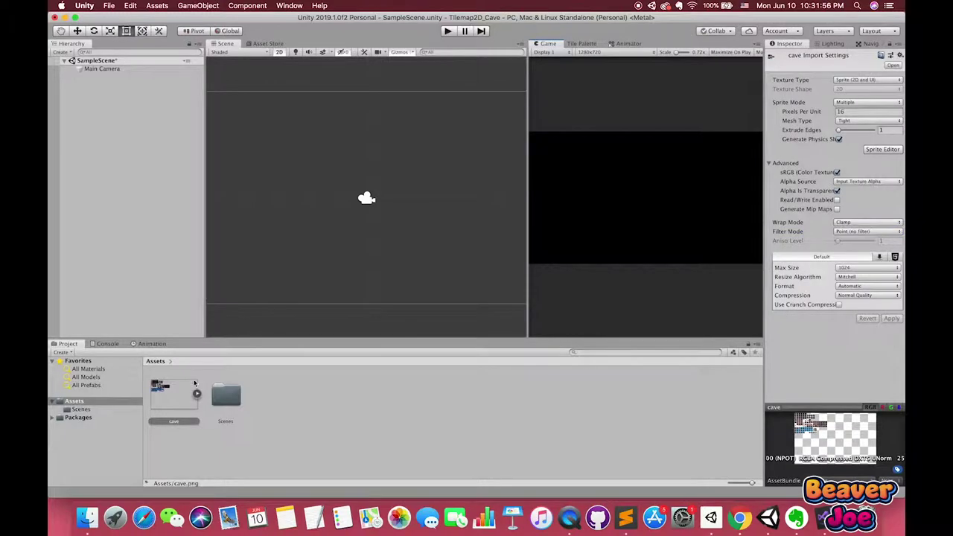
- Create a new tile palette named Cave
click(595, 42)
click(581, 84)
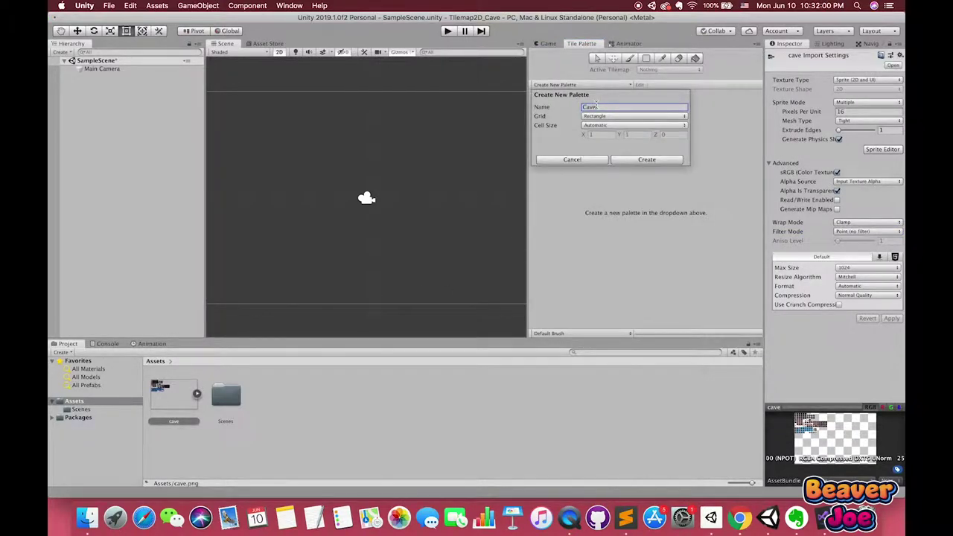
click(626, 162)
click(640, 297)
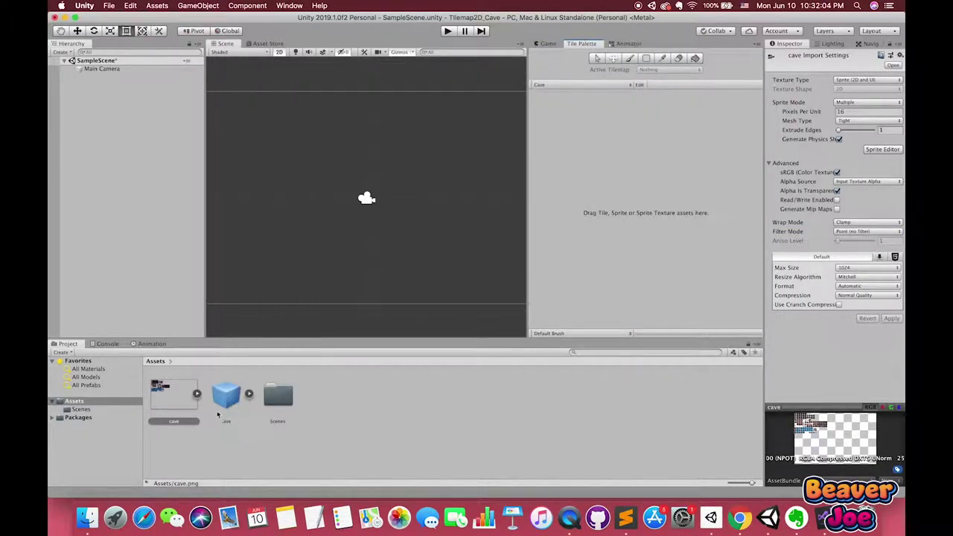
- Generate palette tiles from the cave texture into a new Tiles folder
drag(161, 391, 345, 429)
drag(193, 395, 578, 136)
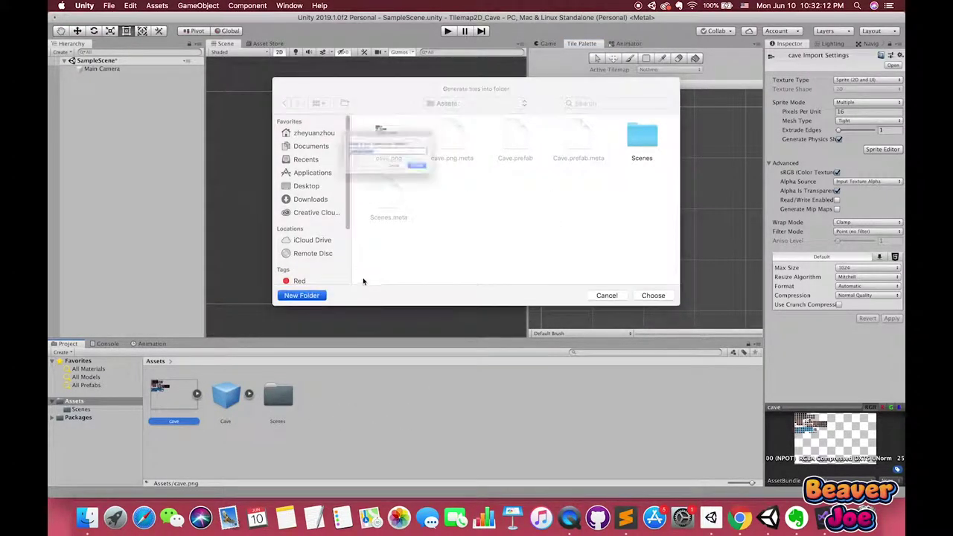
text(Tiles)
key(Return)
click(656, 298)
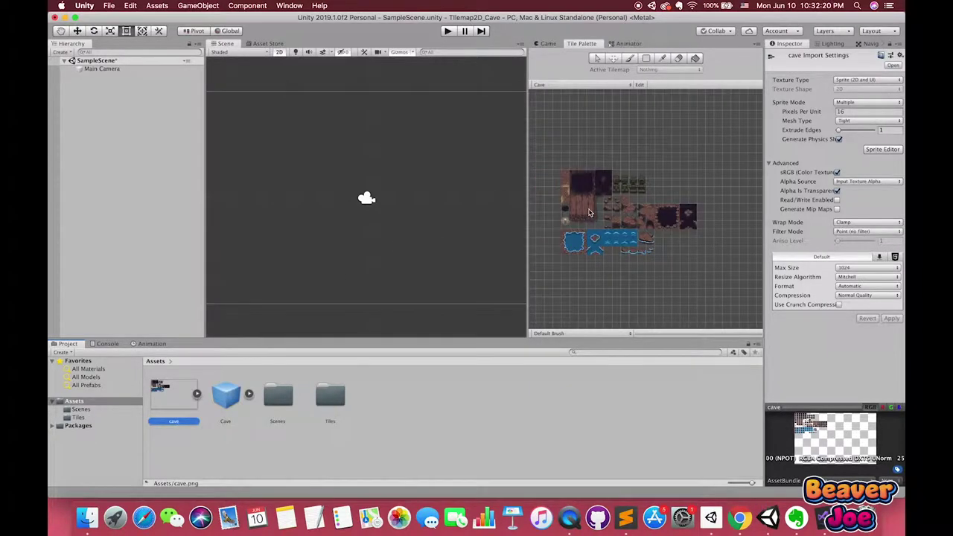
- Add a Grid with a tilemap to the scene and name the tilemap Ground
right_click(101, 98)
mouse_move(145, 261)
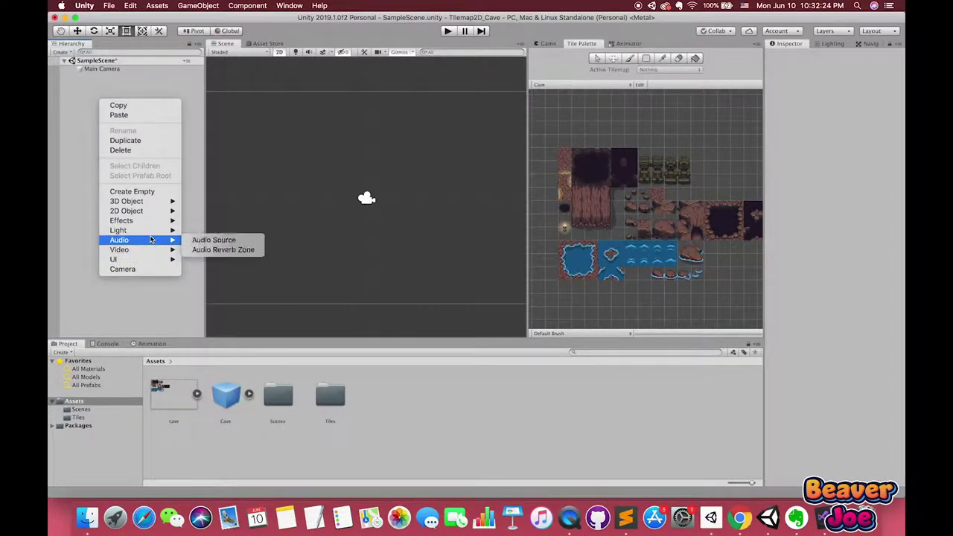
mouse_move(149, 211)
click(204, 230)
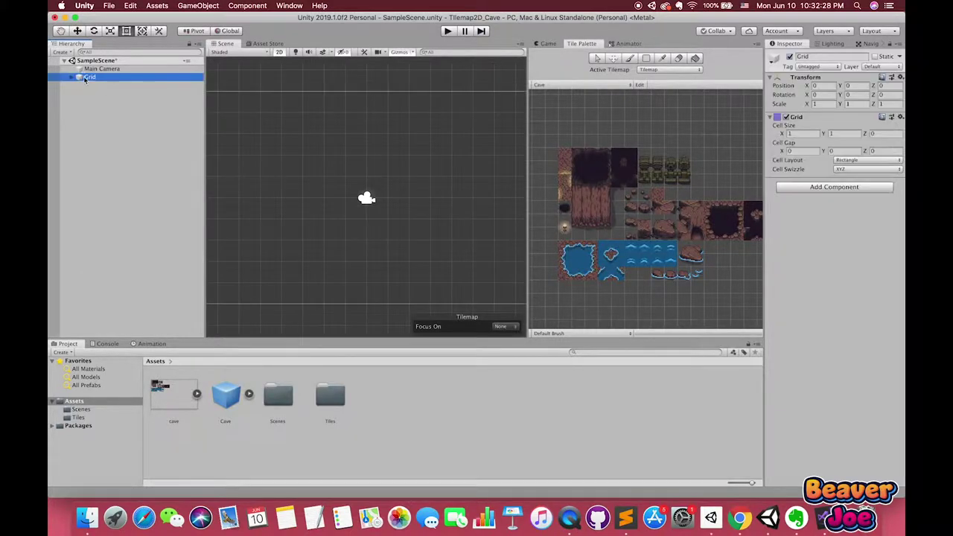
text(Ground)
key(Return)
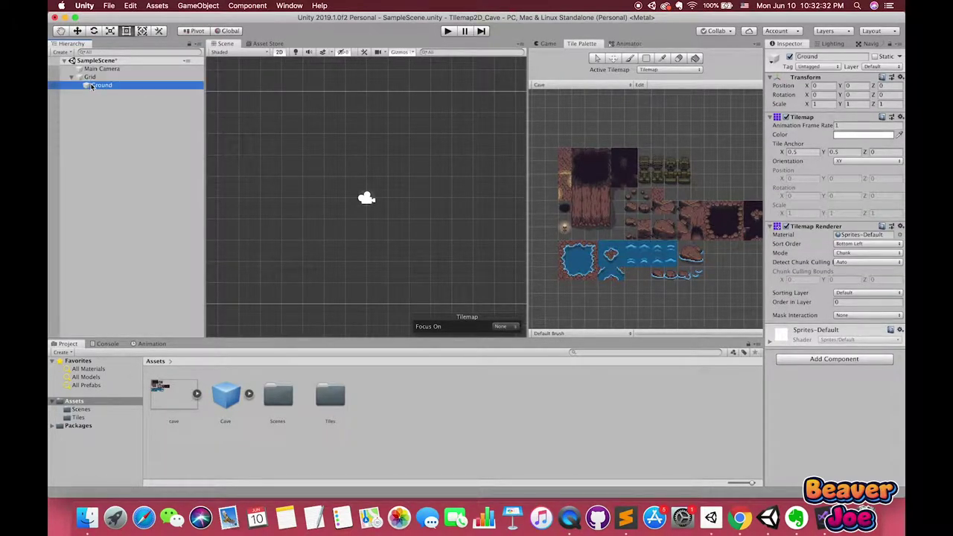
- Add new sorting layers, including Background, in Tags & Layers
click(867, 293)
click(862, 308)
click(882, 116)
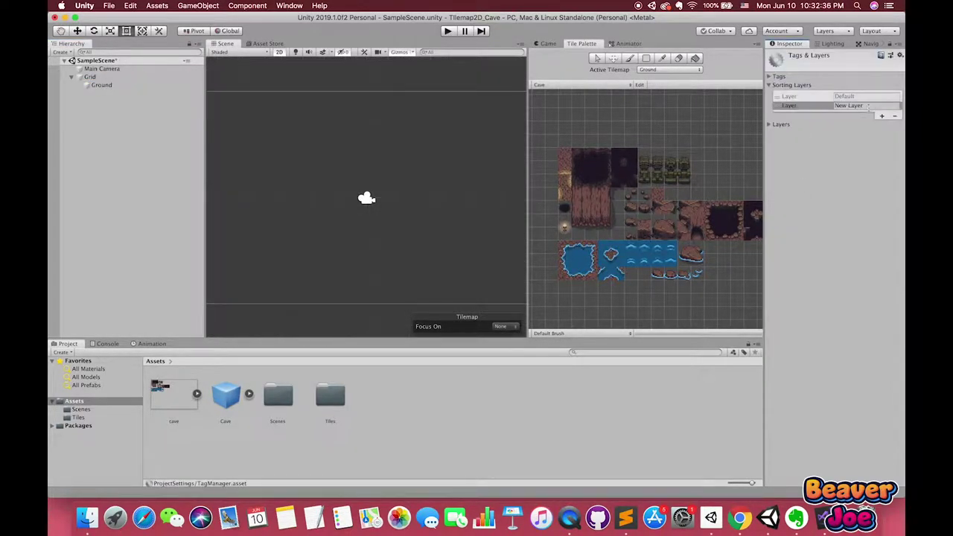
click(864, 105)
text(Background)
click(884, 117)
click(866, 116)
click(126, 85)
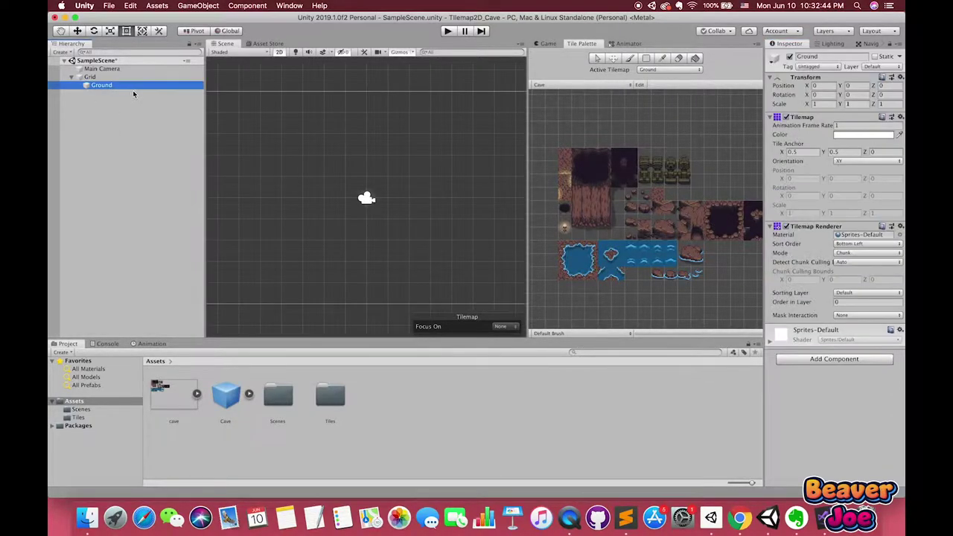
scroll(423, 208, down, 5)
- Box-fill a rectangle of ground tiles around the camera frame and brush more ground above it
key(u)
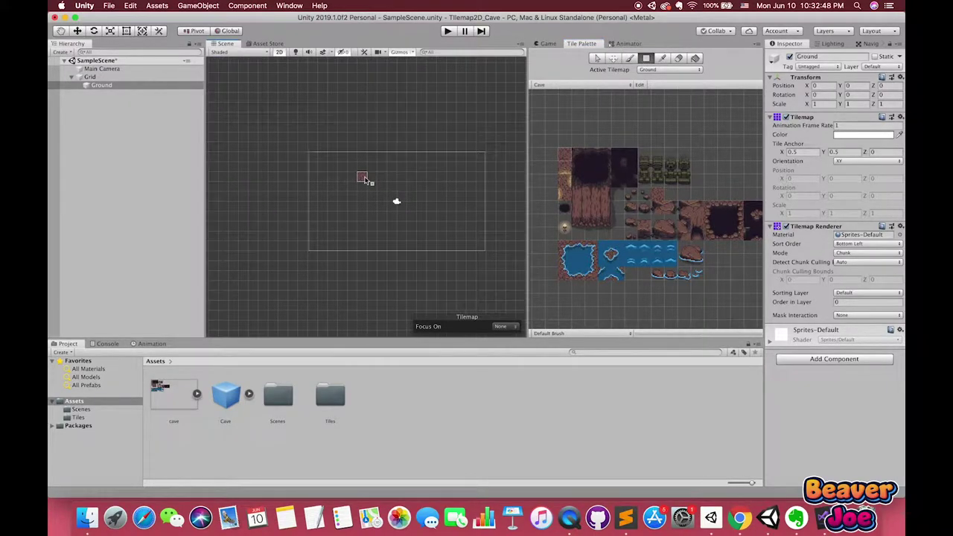
scroll(365, 179, down, 3)
drag(271, 133, 462, 262)
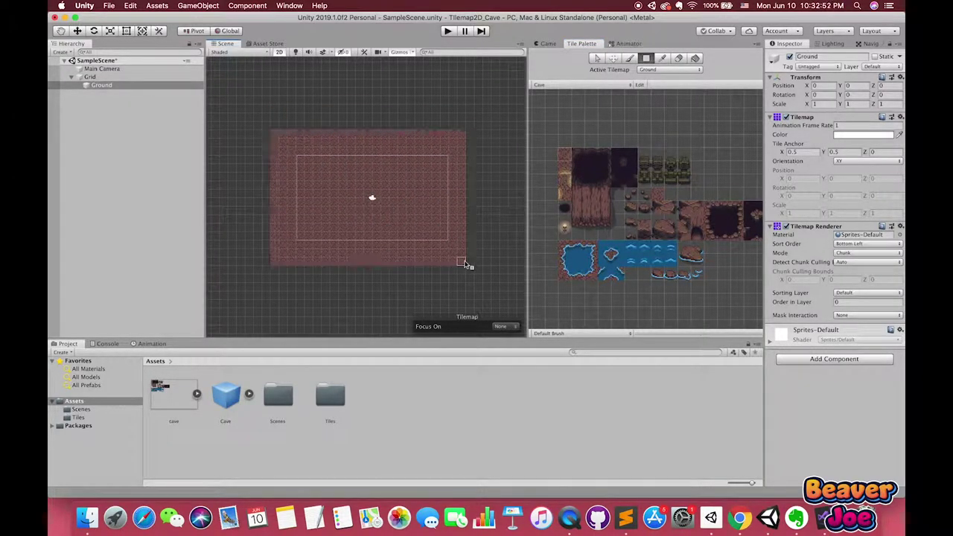
click(629, 59)
mouse_move(283, 119)
mouse_down()
mouse_move(303, 108)
mouse_move(259, 113)
mouse_move(232, 149)
mouse_move(302, 274)
mouse_up()
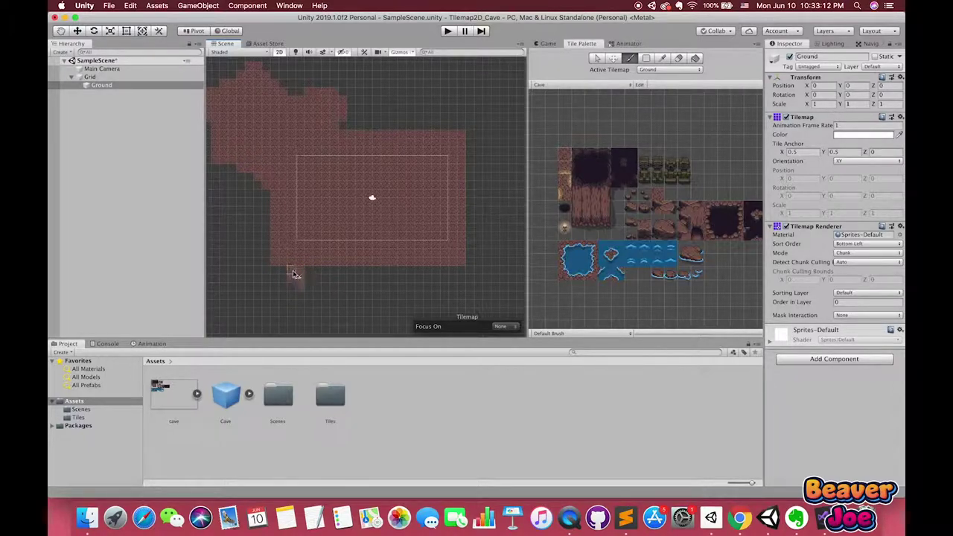
- Erase a bottom-edge tile, paint a curved band upper right, and fill a small rectangle at right
key(d)
click(383, 250)
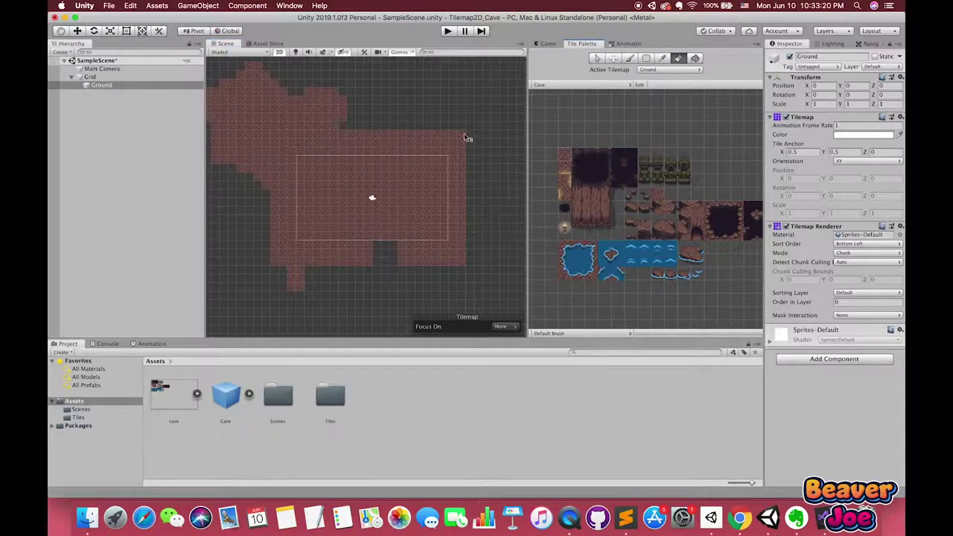
key(b)
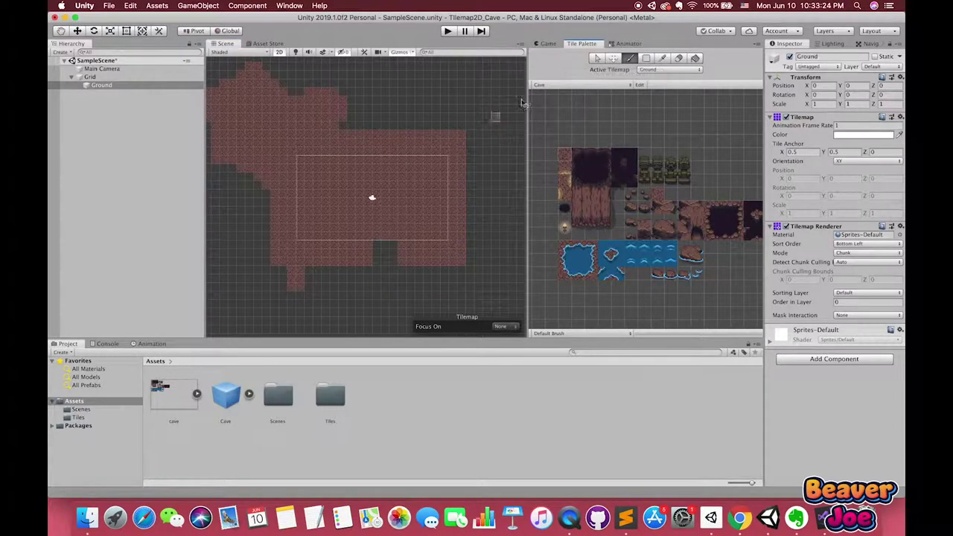
mouse_move(450, 119)
mouse_down()
mouse_move(462, 90)
mouse_move(499, 103)
mouse_move(486, 150)
mouse_up()
key(u)
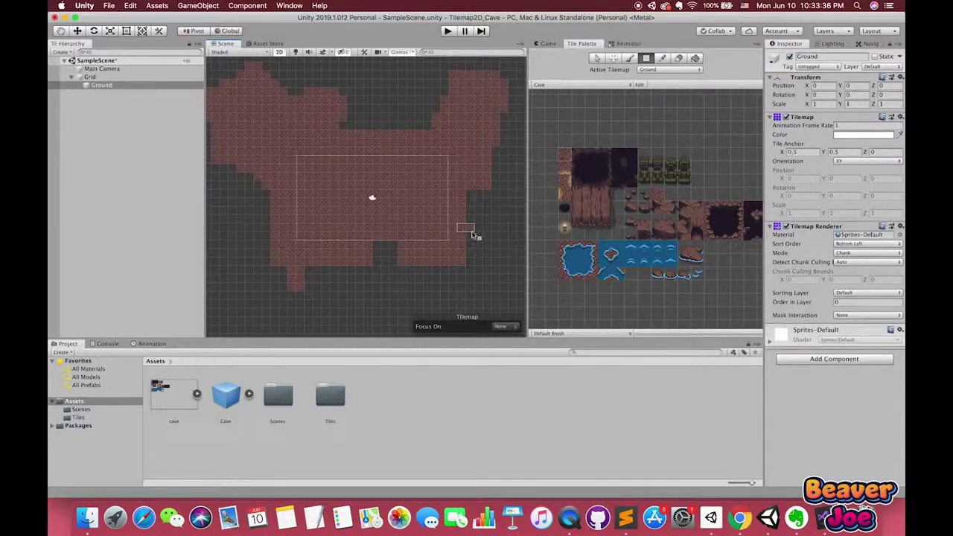
drag(461, 227, 492, 264)
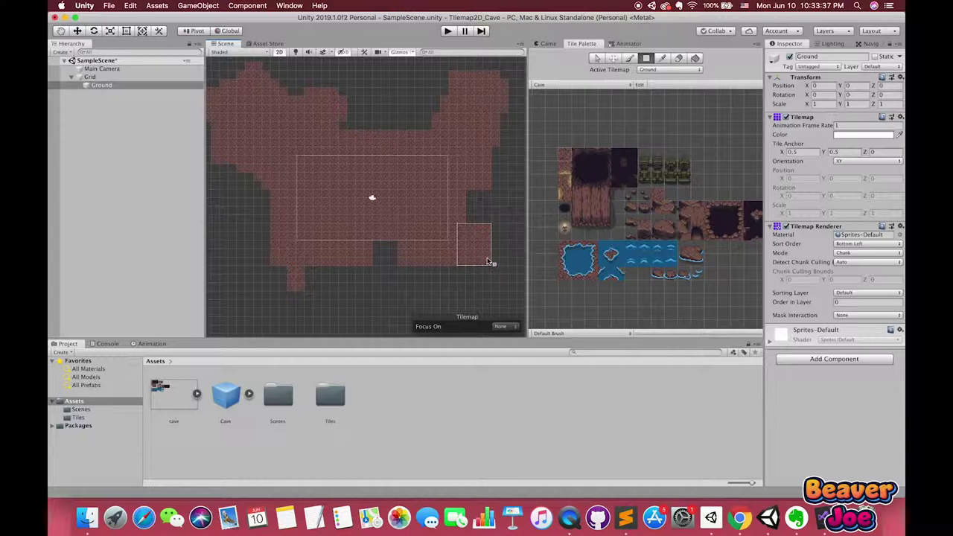
click(678, 58)
scroll(410, 204, down, 2)
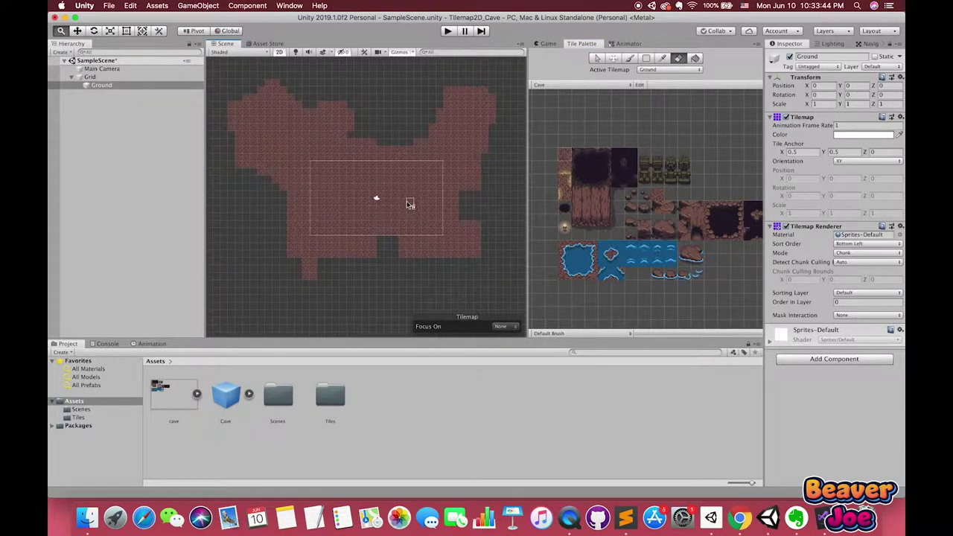
- Add a new tilemap under the Grid named Water
click(89, 77)
right_click(93, 76)
mouse_move(127, 189)
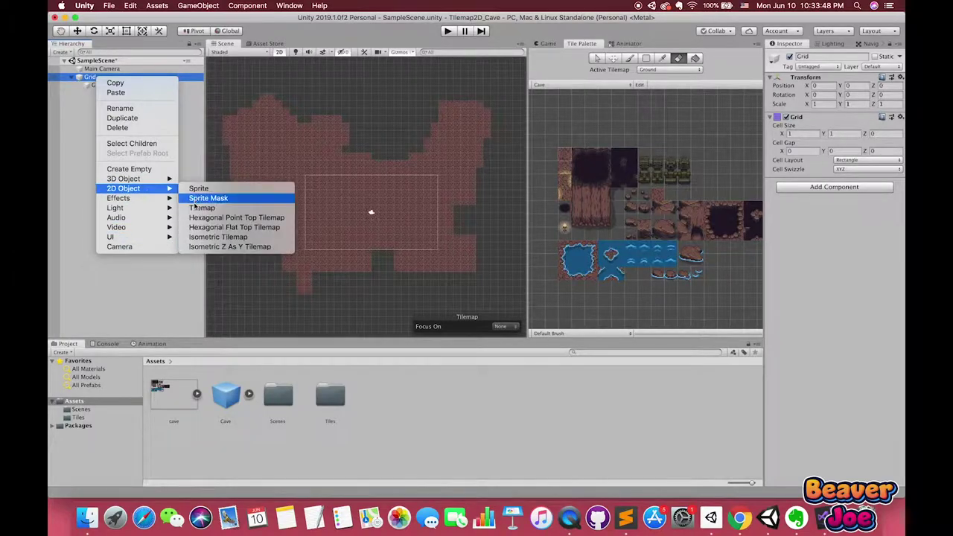
click(195, 208)
text(Water)
key(Return)
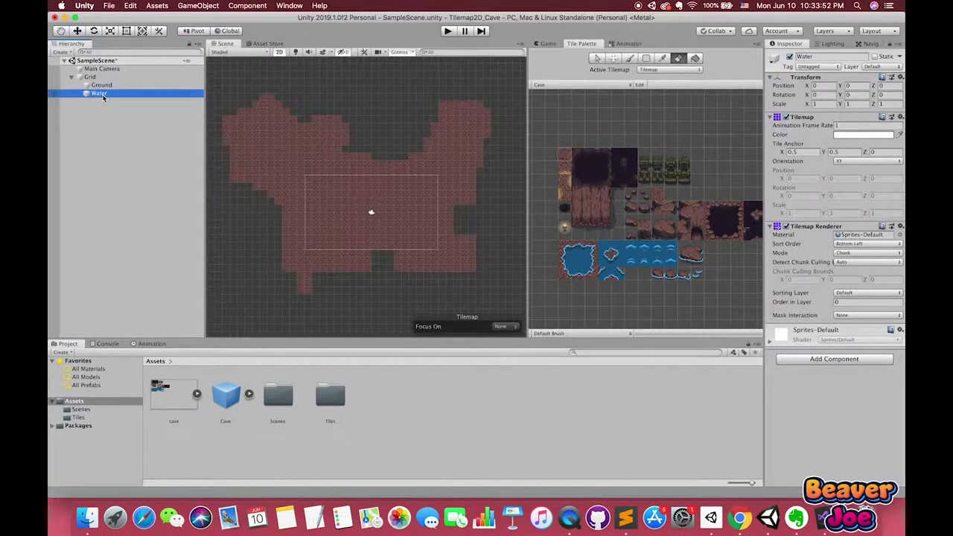
- Pick a water tile, target the Water tilemap and put it on the Background sorting layer
click(584, 261)
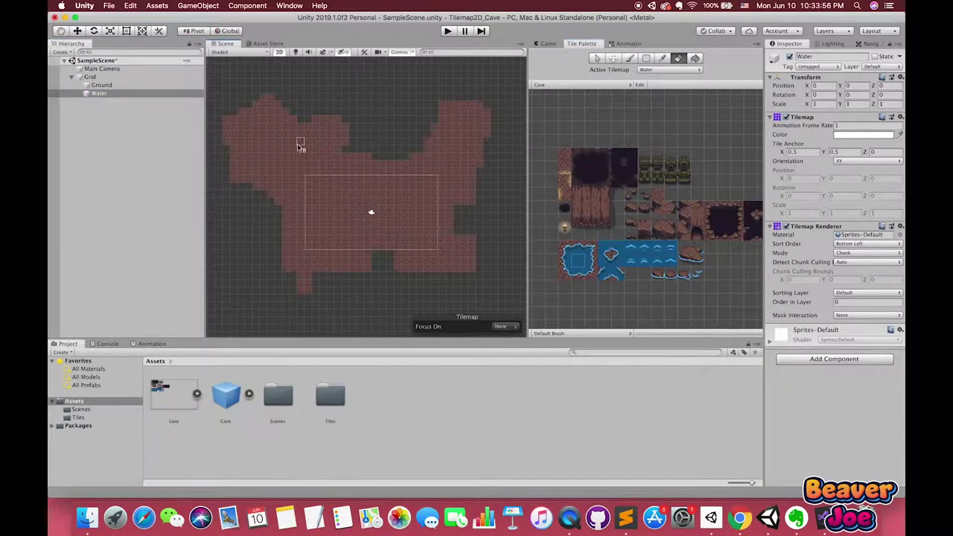
click(670, 70)
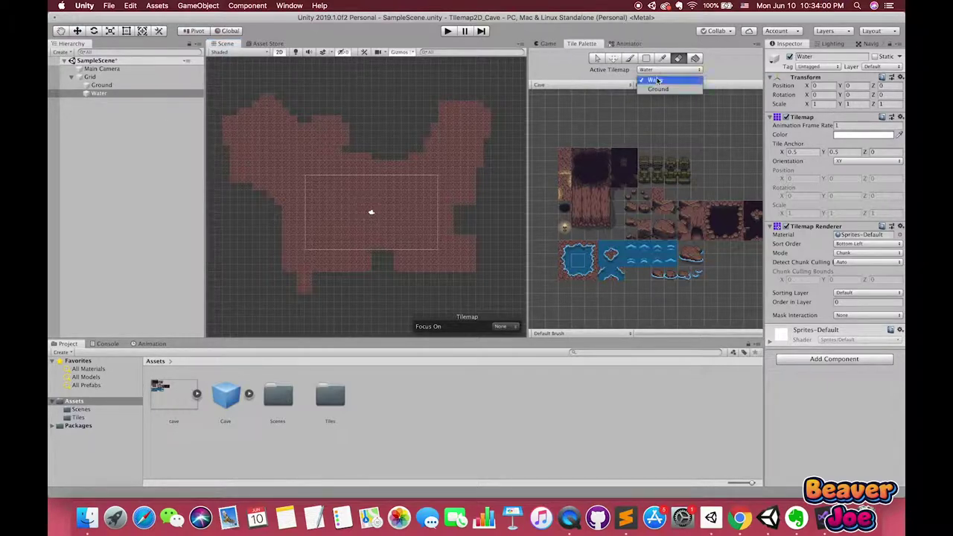
click(652, 79)
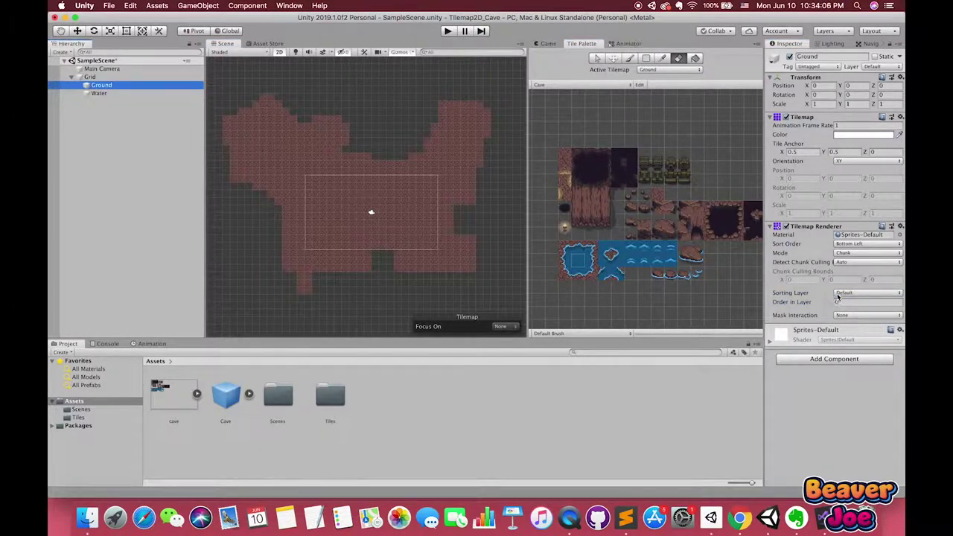
click(838, 293)
click(849, 305)
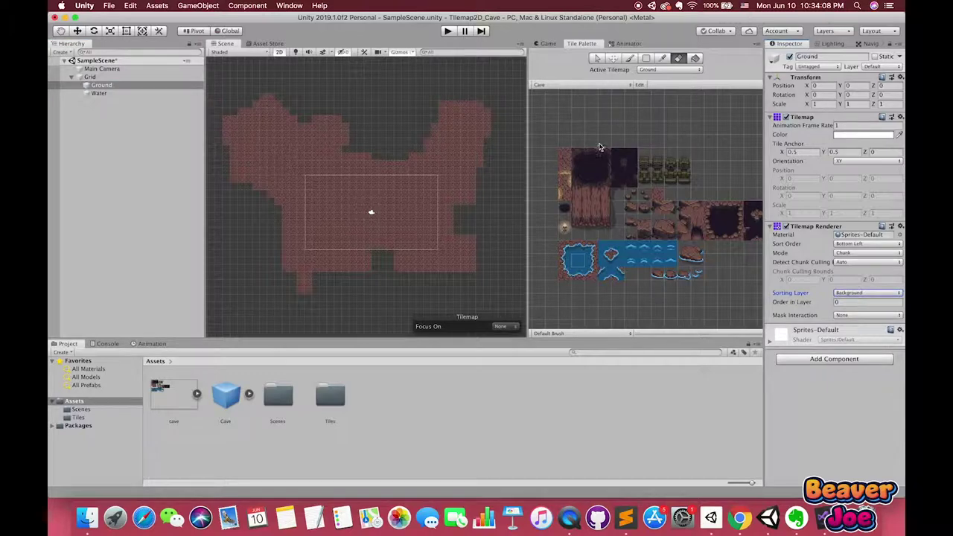
click(577, 260)
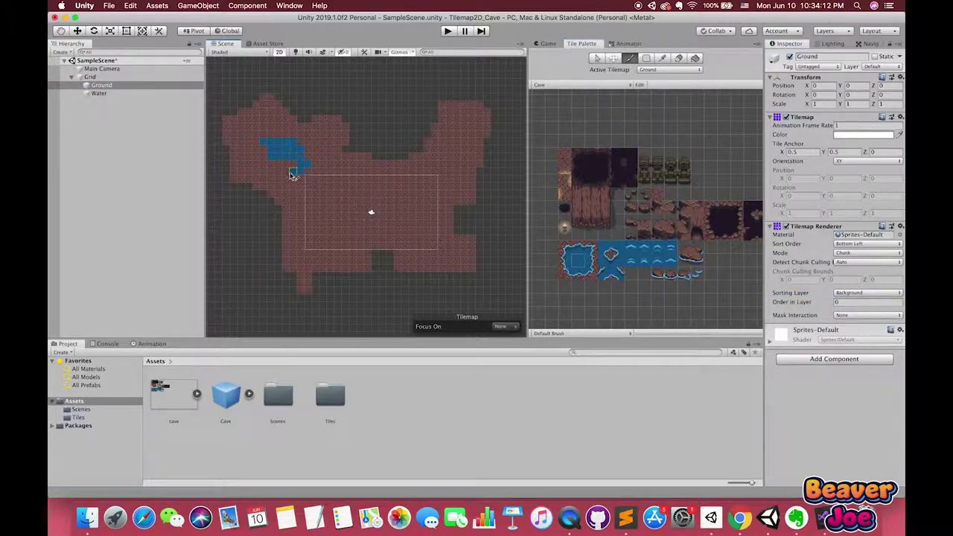
- Paint water pools in the cave's upper left and across the middle
drag(293, 174, 323, 195)
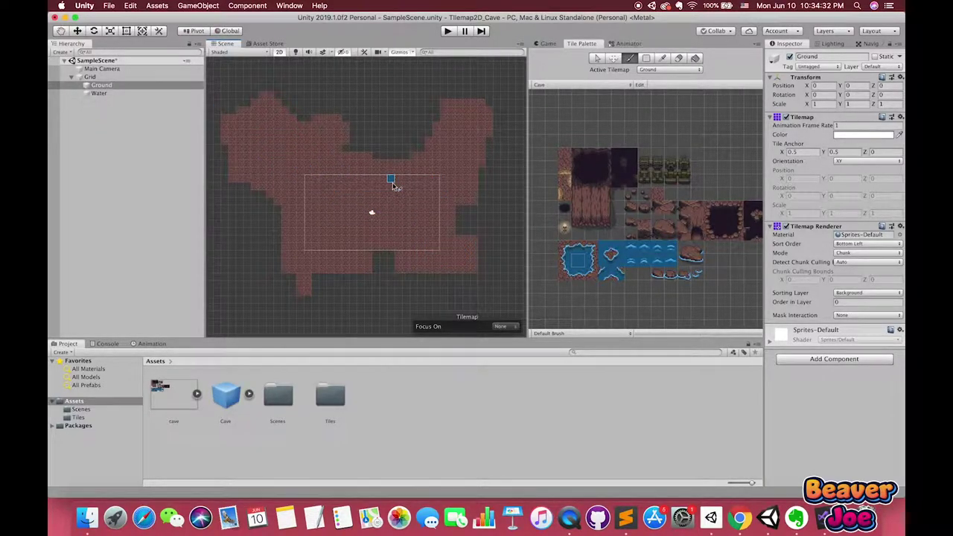
key(Down)
drag(293, 163, 302, 173)
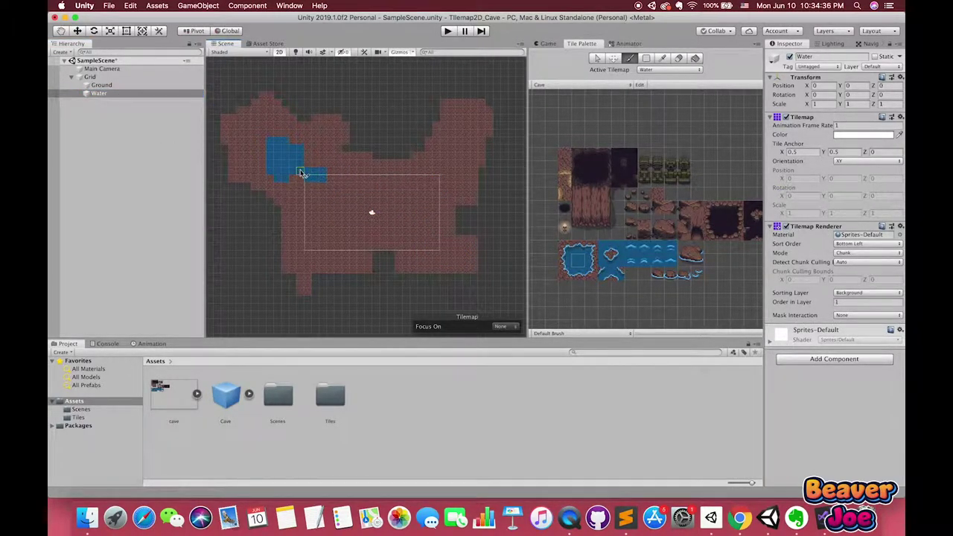
drag(409, 197, 369, 217)
- Paint wavy-topped tiles along the pool tops and edge tiles down the upper-left pool's left side
click(578, 255)
scroll(270, 154, up, 3)
drag(273, 125, 295, 124)
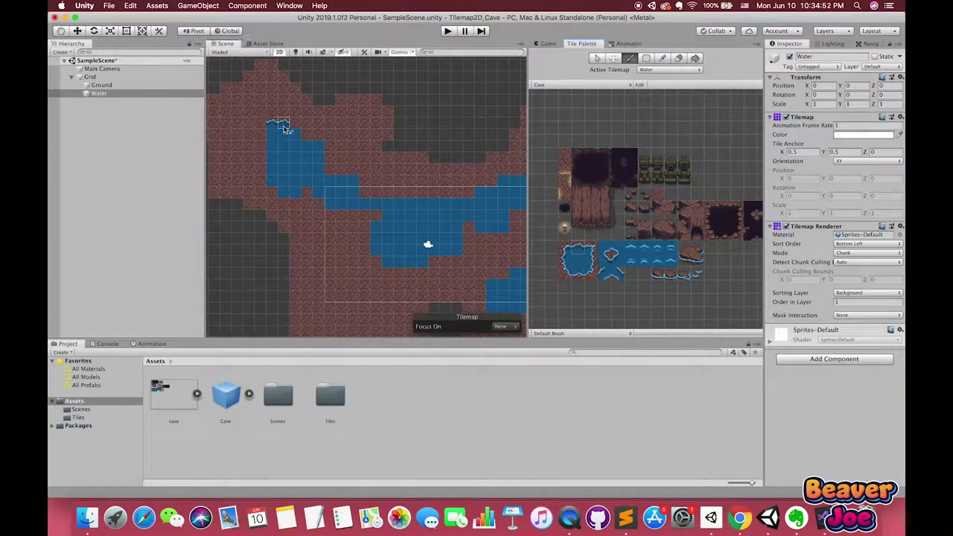
mouse_move(340, 173)
mouse_down()
mouse_move(459, 191)
mouse_move(490, 224)
mouse_up()
scroll(447, 194, right, 3)
drag(477, 287, 443, 287)
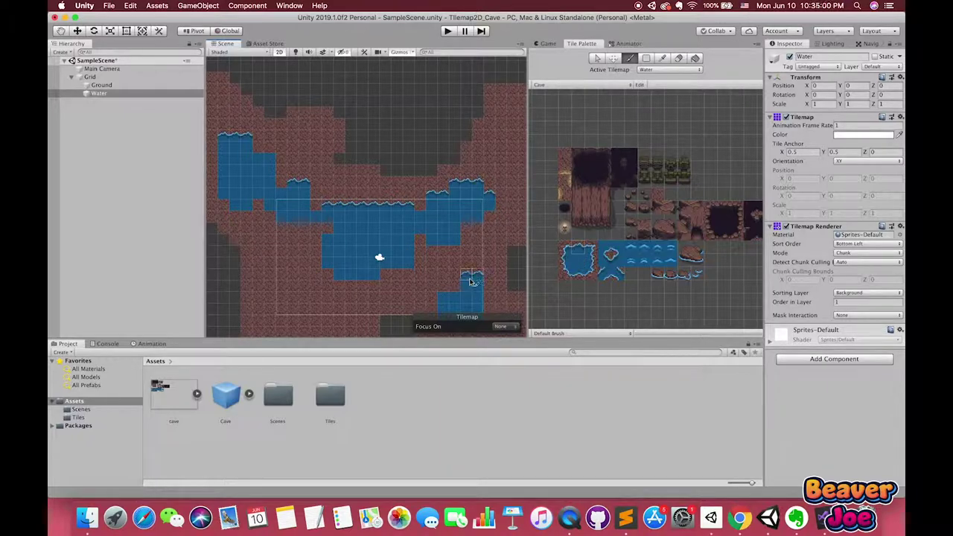
scroll(443, 287, down, 2)
click(273, 132)
drag(284, 131, 325, 182)
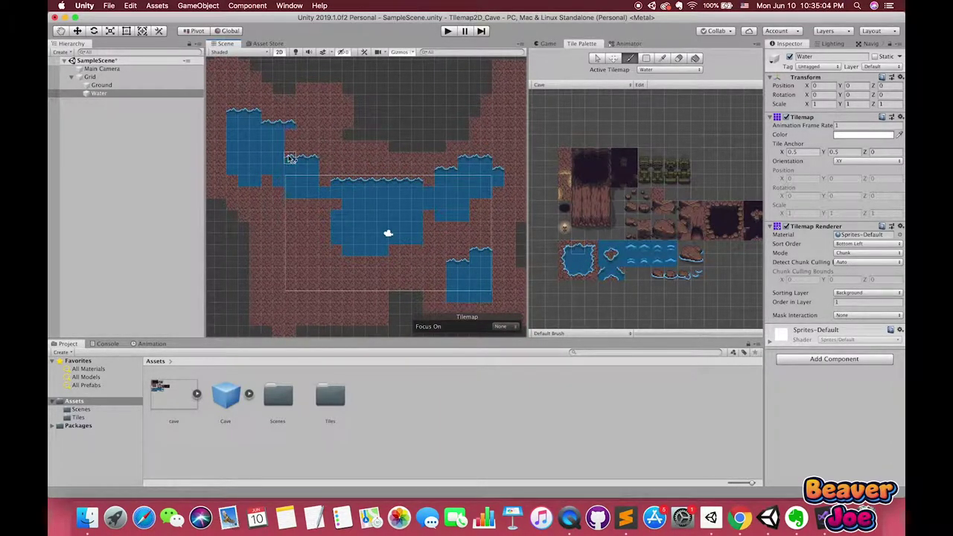
click(563, 260)
mouse_move(222, 120)
mouse_down()
mouse_move(231, 177)
mouse_move(323, 222)
mouse_move(337, 254)
mouse_move(481, 209)
mouse_move(511, 188)
mouse_up()
- Add shoreline edge tiles around the main pool and turn the rock tile inside the lake into water
click(571, 272)
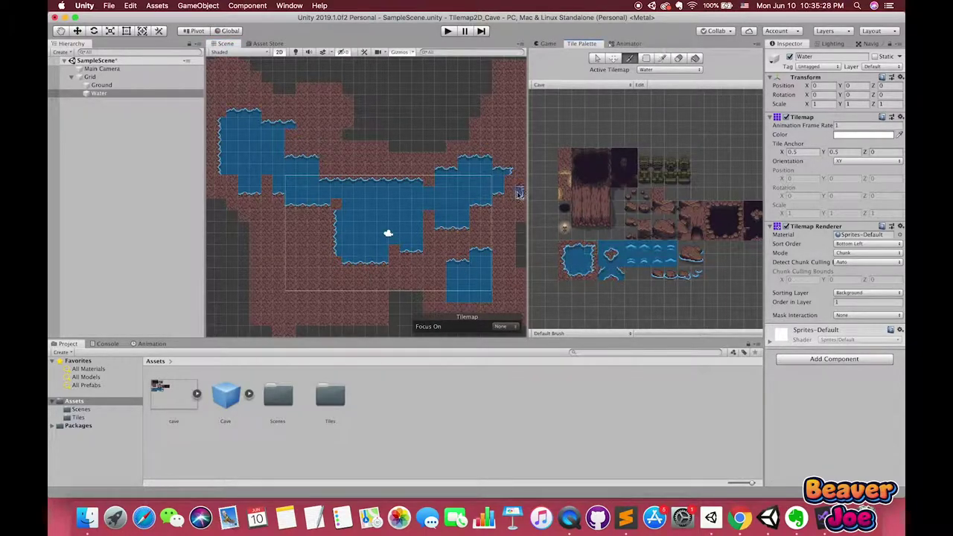
click(608, 255)
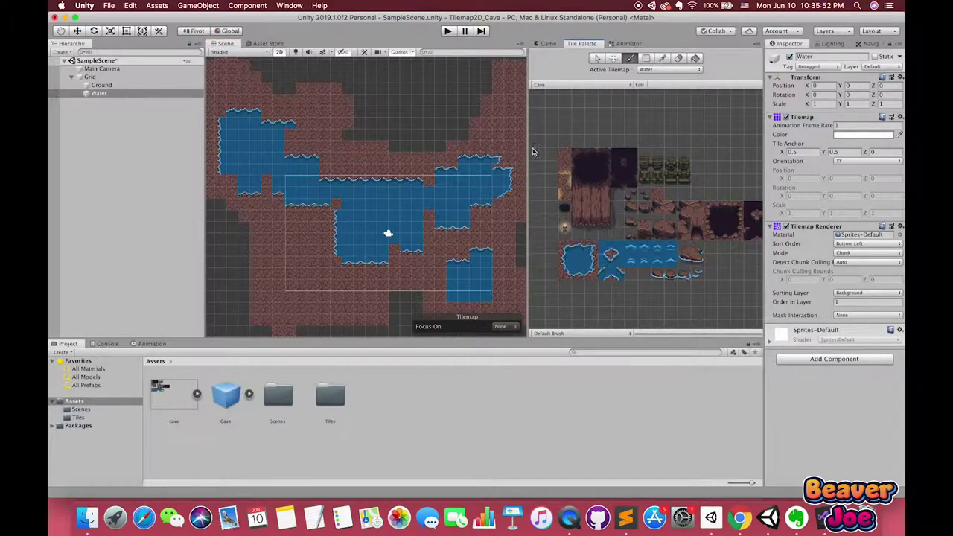
click(499, 203)
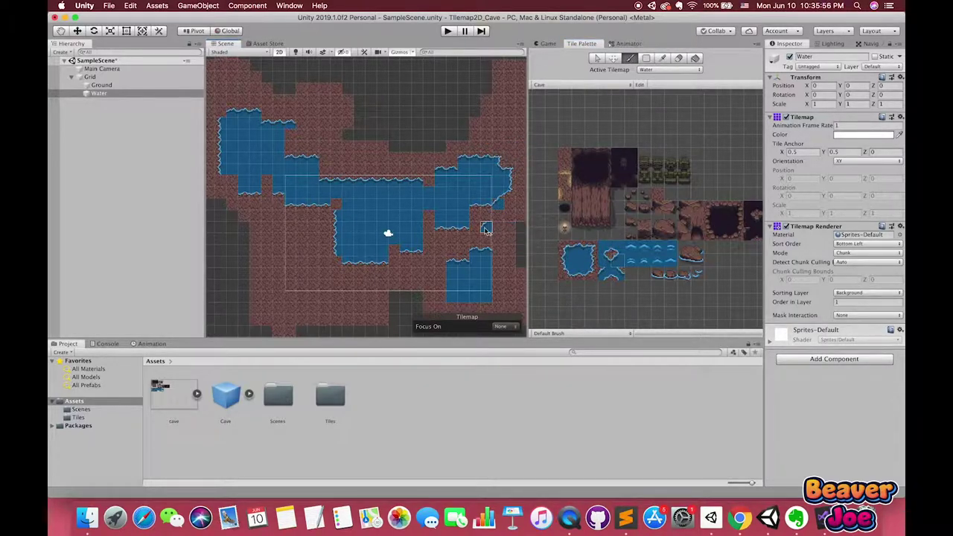
click(477, 227)
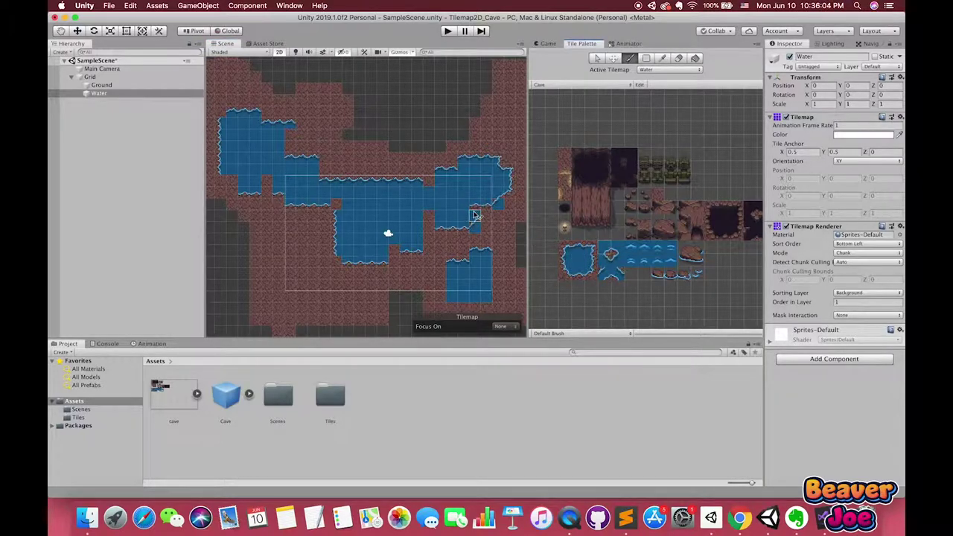
click(605, 273)
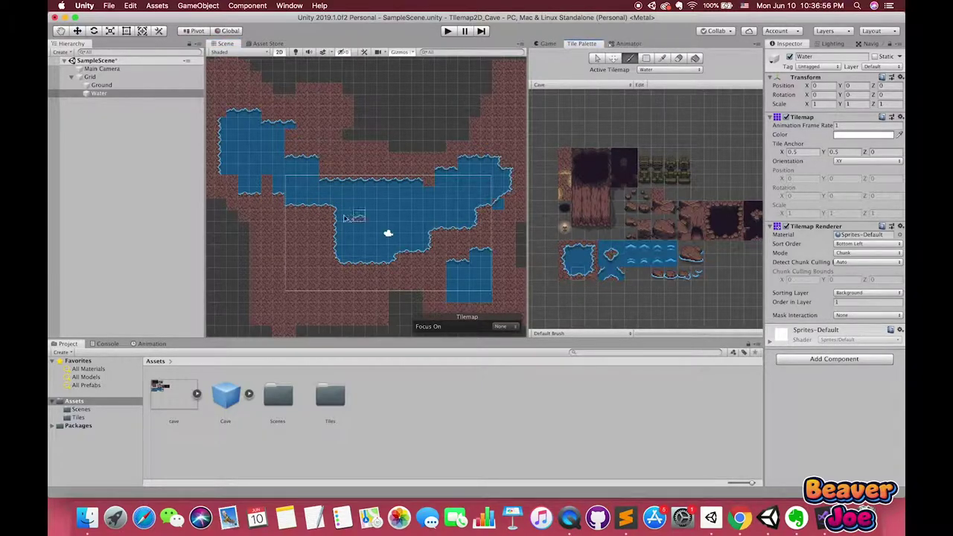
click(267, 182)
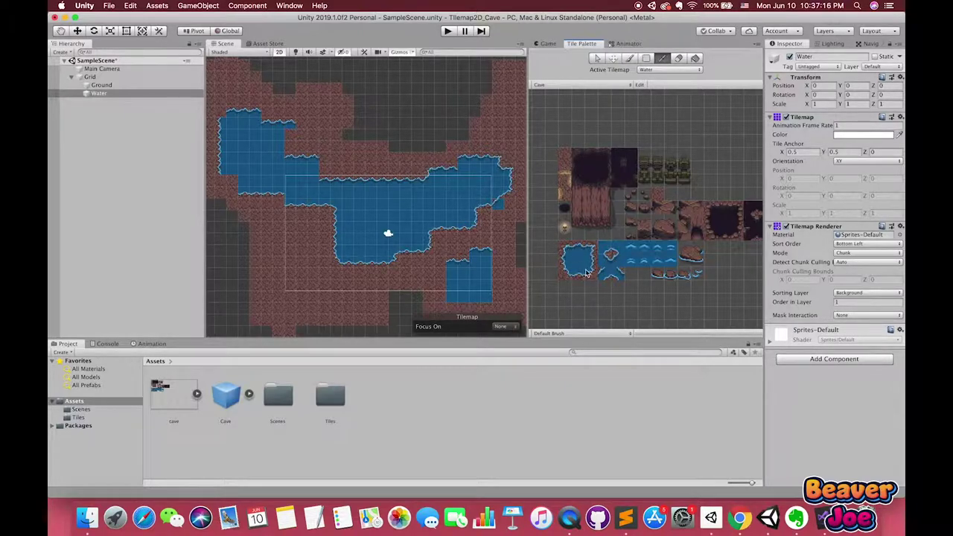
- Widen the lower-right pool with plain water and fill its top-left notch with a corner tile
middle_drag(496, 213, 547, 250)
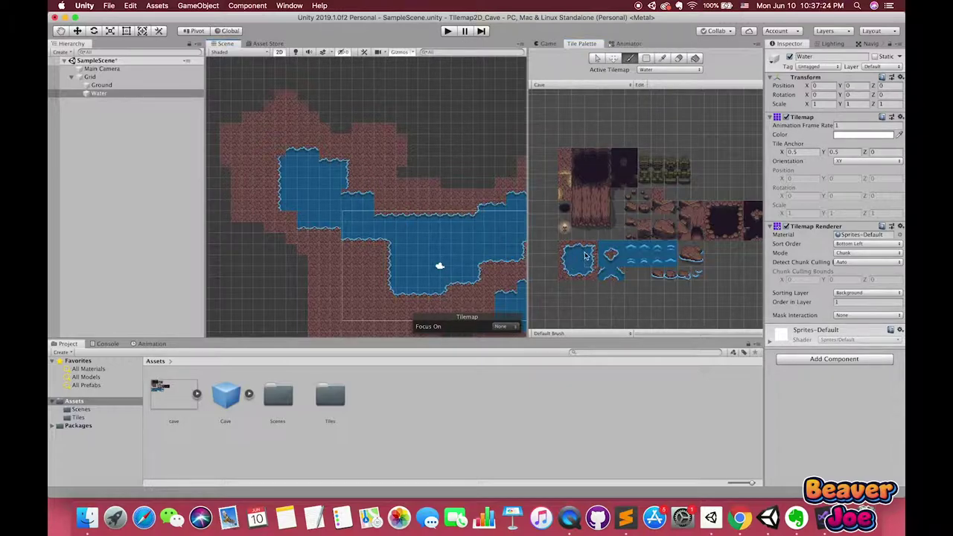
click(608, 261)
click(564, 250)
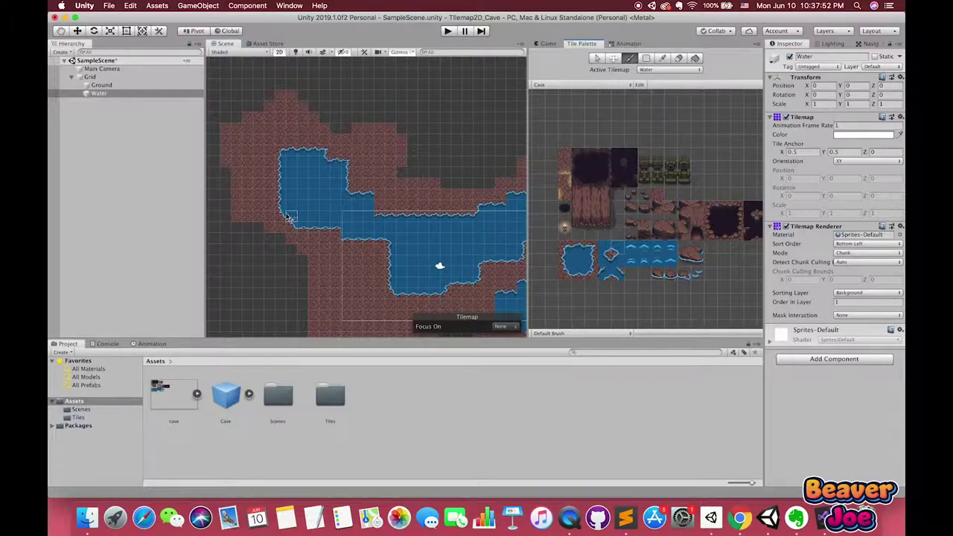
scroll(500, 232, right, 5)
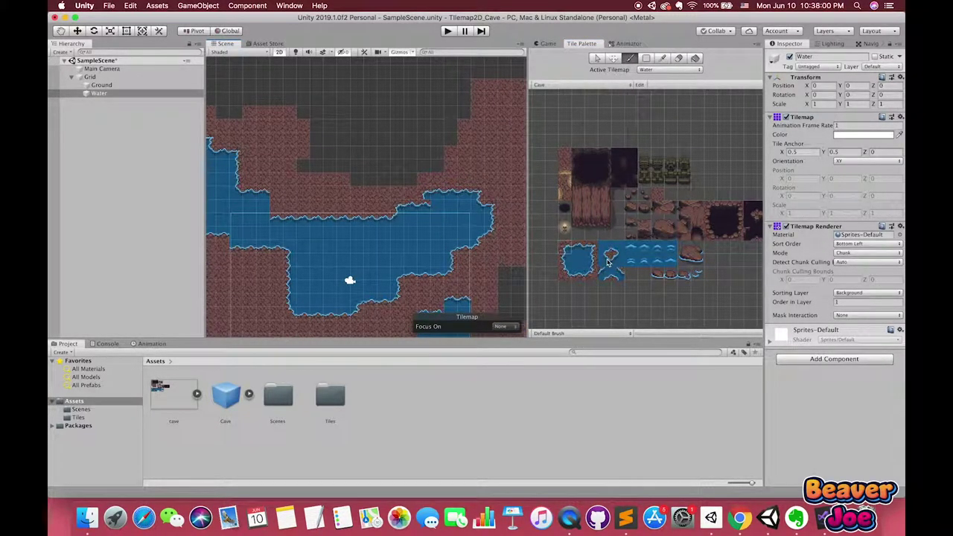
scroll(453, 240, down, 3)
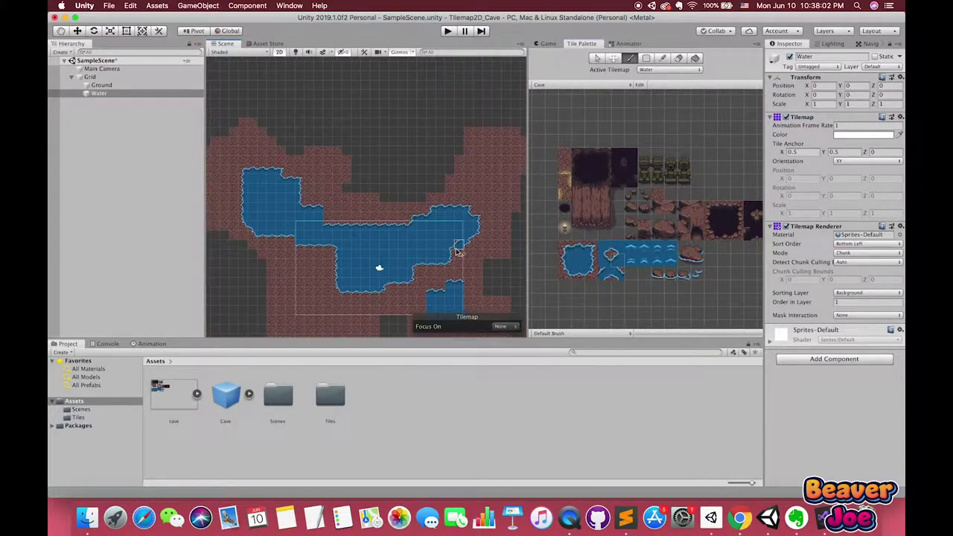
click(575, 278)
drag(462, 249, 395, 295)
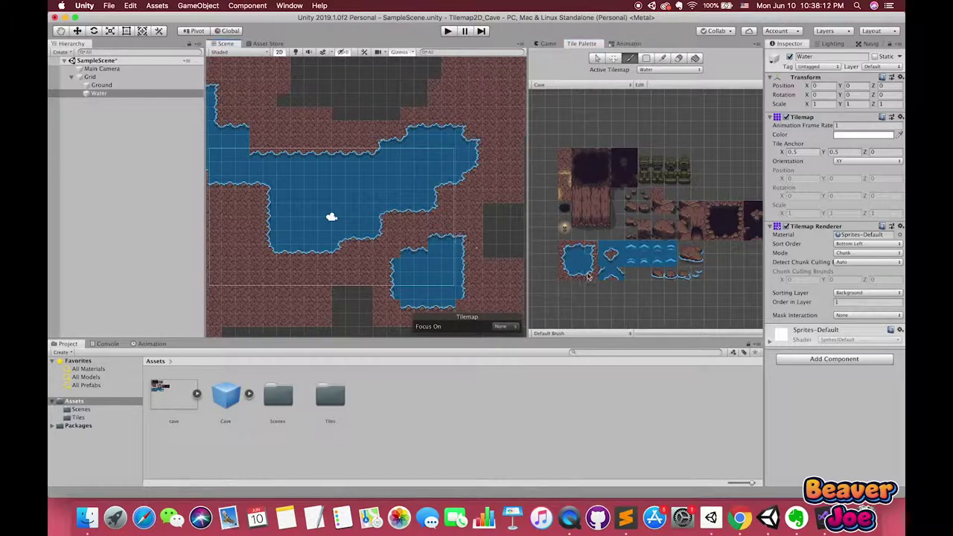
click(420, 251)
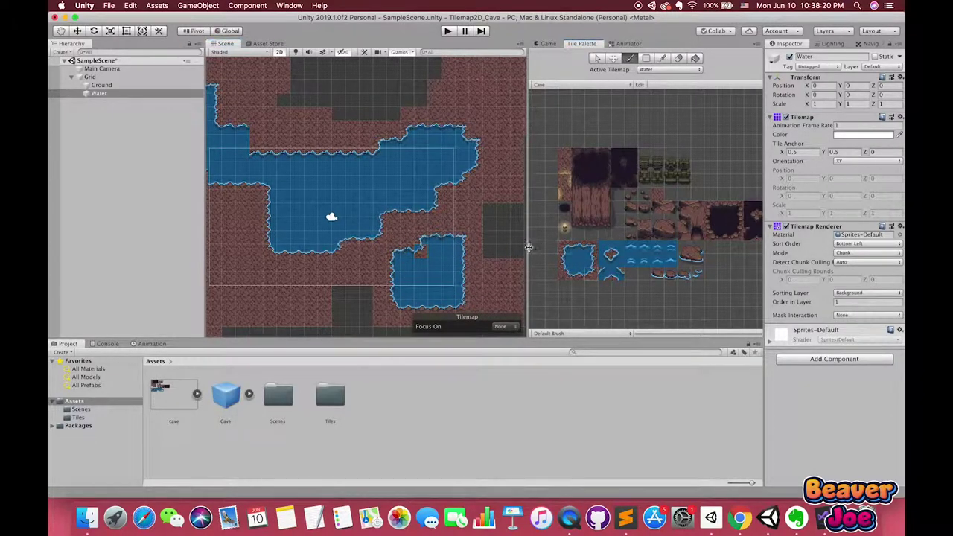
scroll(454, 264, down, 3)
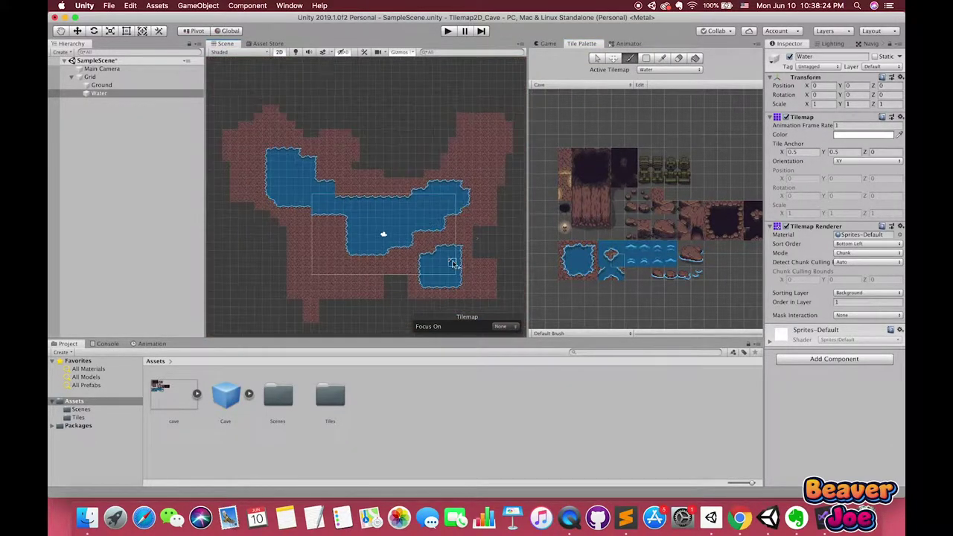
click(93, 77)
- Add a Water Object tilemap under Grid on the Background sorting layer at order 2
right_click(101, 77)
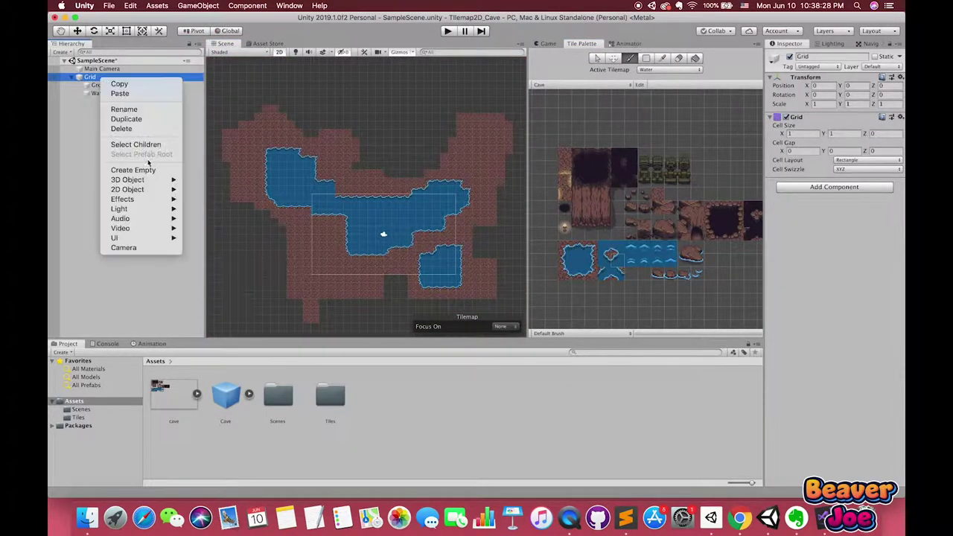
mouse_move(145, 219)
click(223, 206)
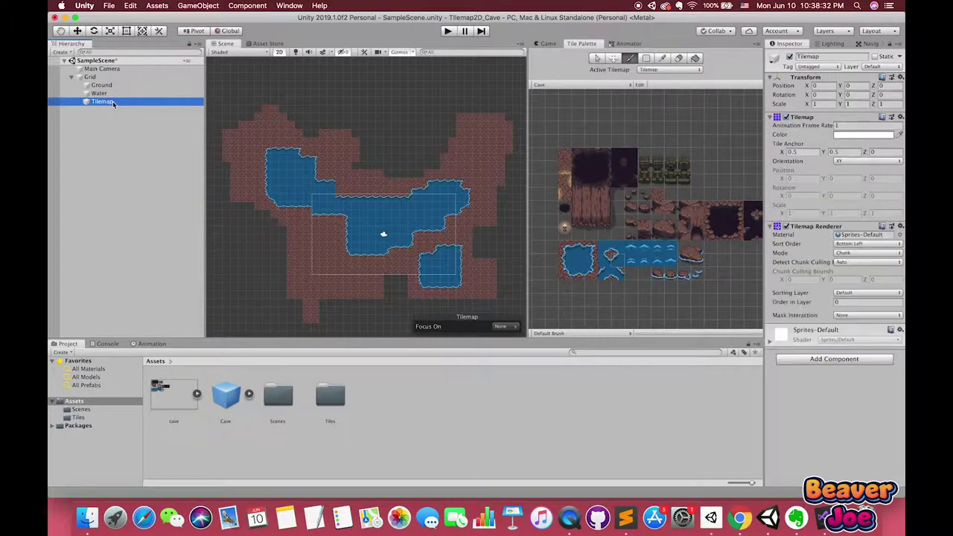
text(Water Object)
key(Return)
scroll(439, 274, up, 3)
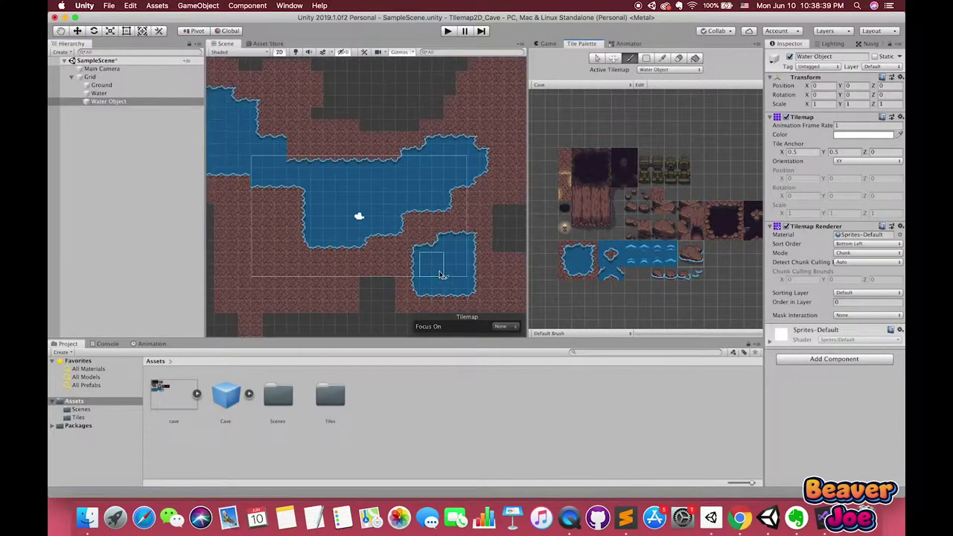
click(847, 294)
click(849, 303)
click(867, 302)
text(2)
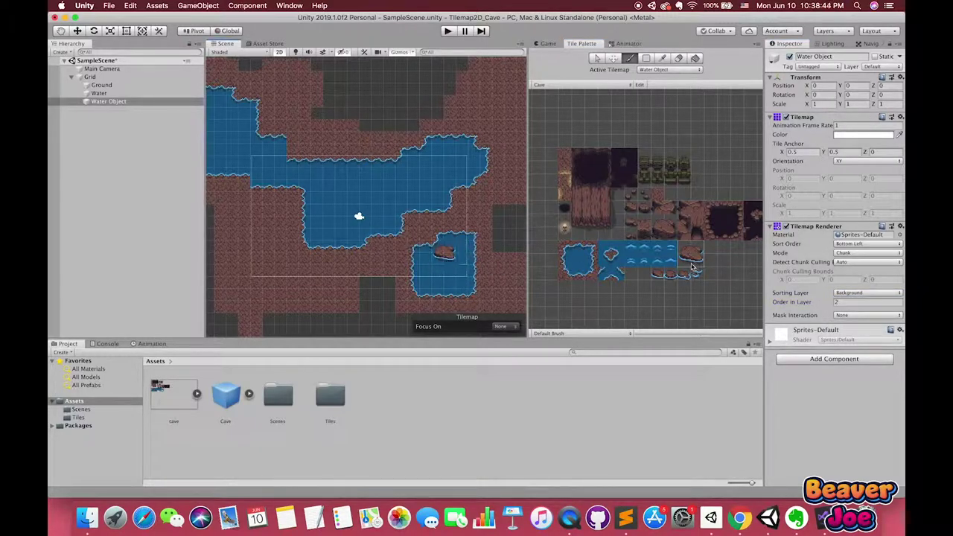
- Pick the rock tile and scatter rocks across the water on the Water Object tilemap
click(609, 253)
click(671, 277)
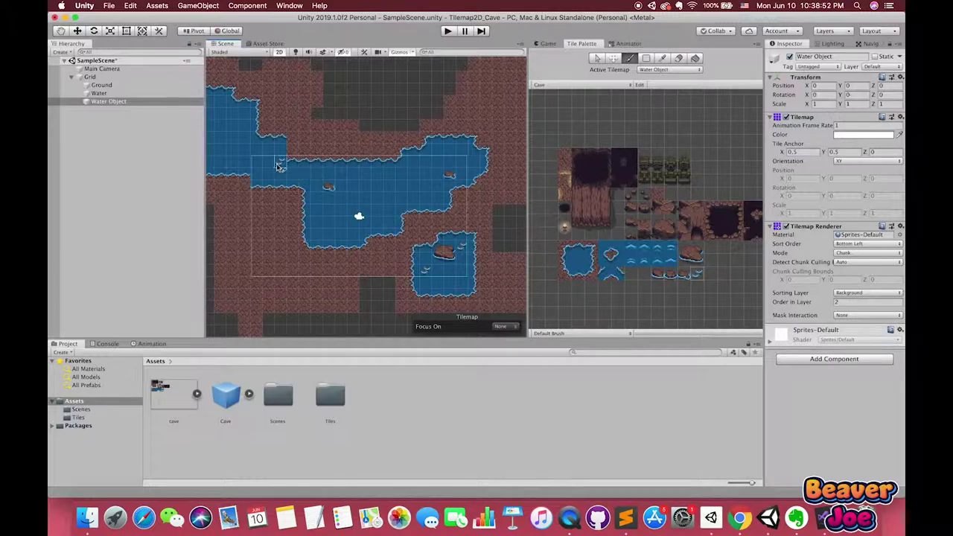
middle_drag(350, 186, 435, 227)
middle_drag(512, 218, 437, 210)
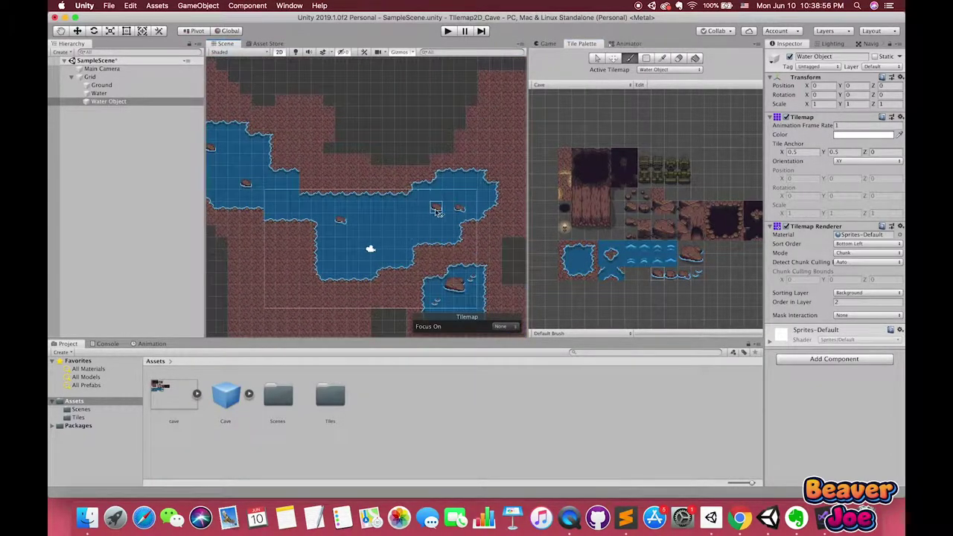
click(86, 94)
click(591, 252)
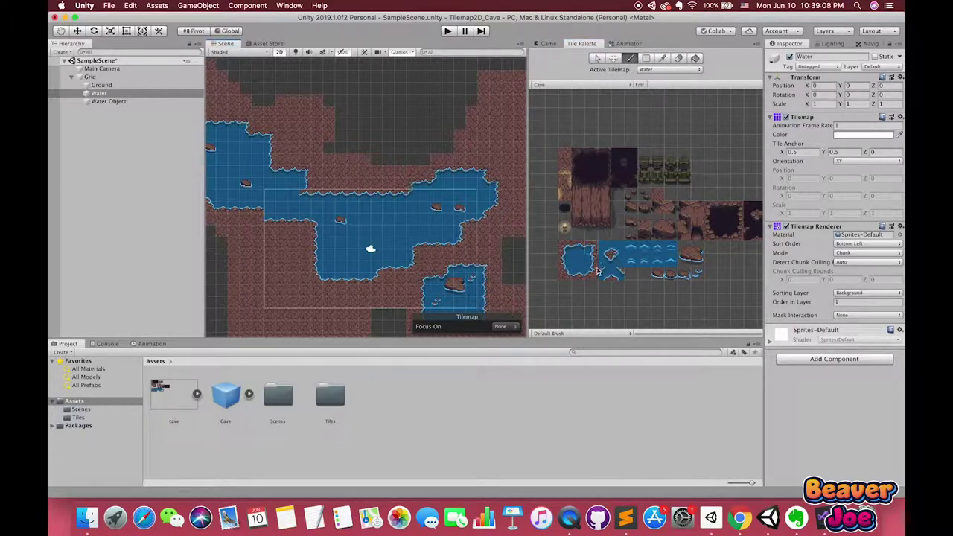
scroll(433, 277, down, 2)
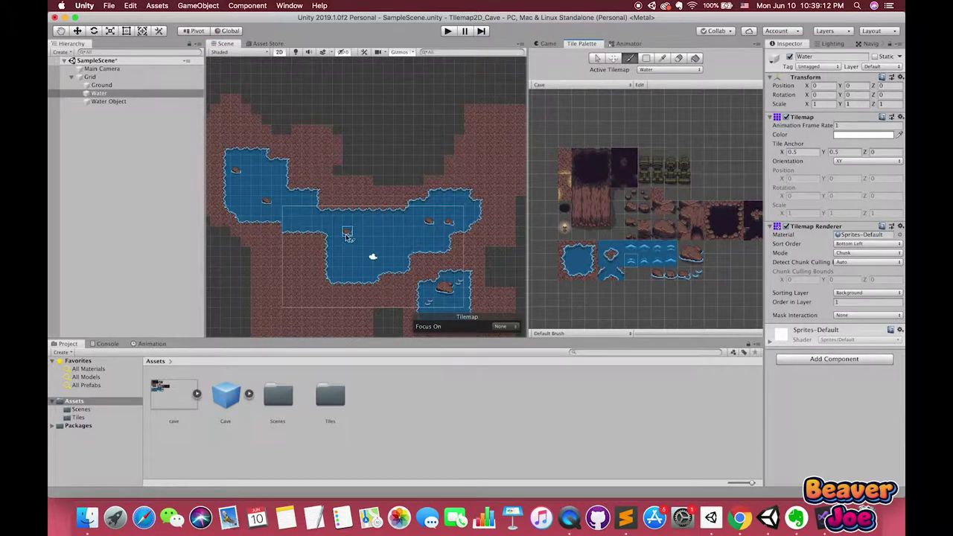
scroll(349, 235, up, 2)
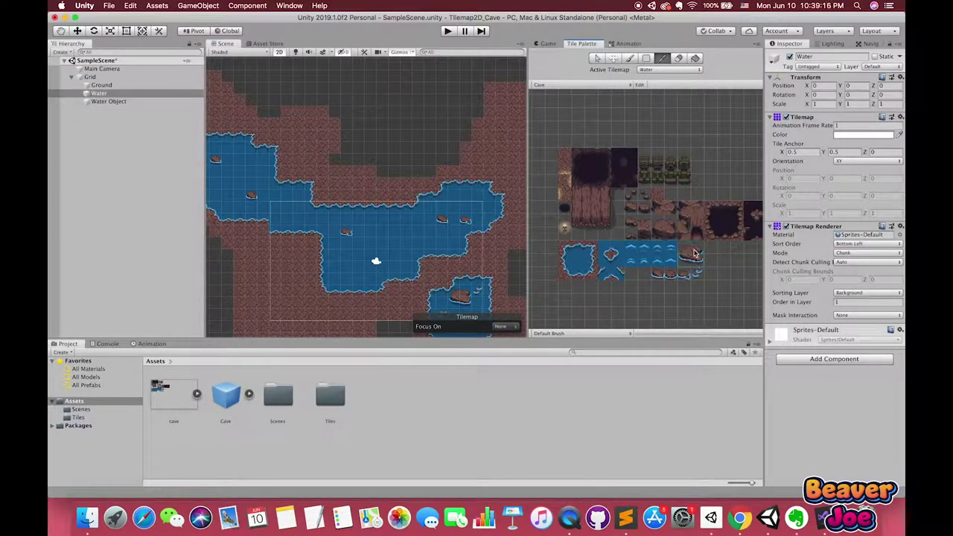
click(114, 102)
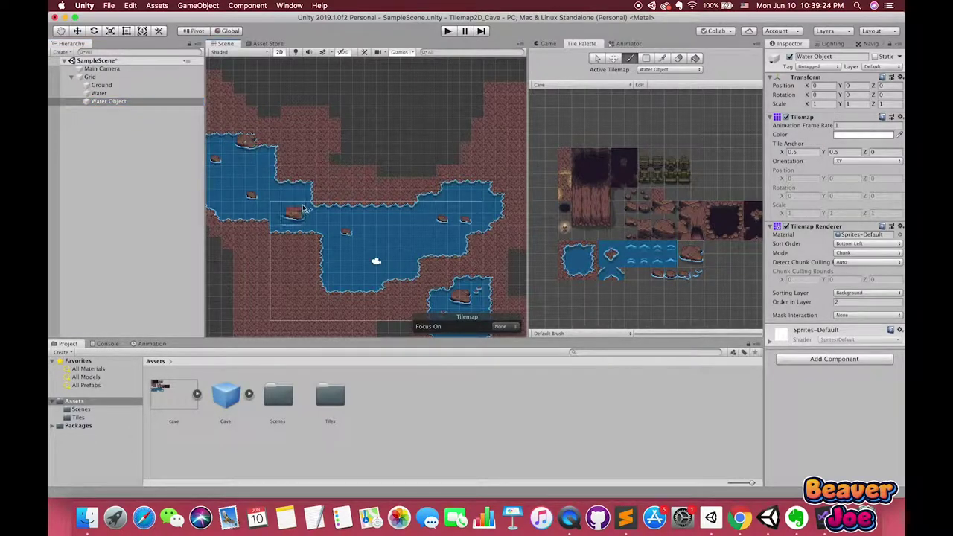
middle_drag(386, 252, 496, 266)
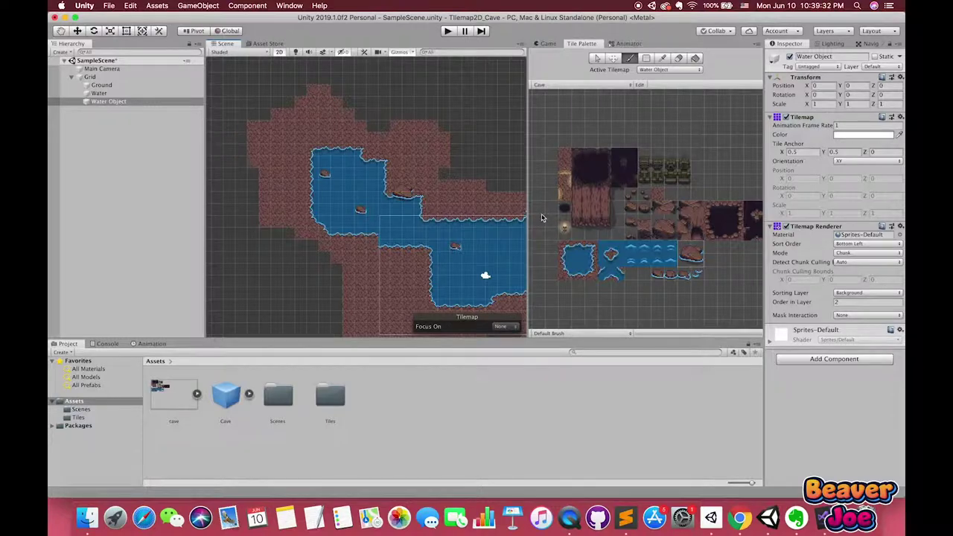
scroll(402, 201, down, 5)
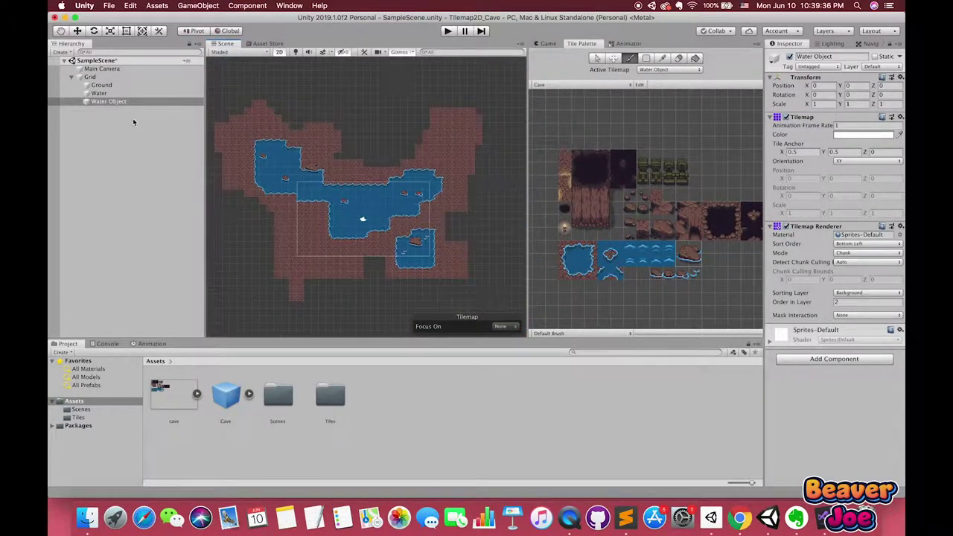
- Add a new tilemap under Grid named Ground Object
right_click(90, 77)
mouse_move(112, 236)
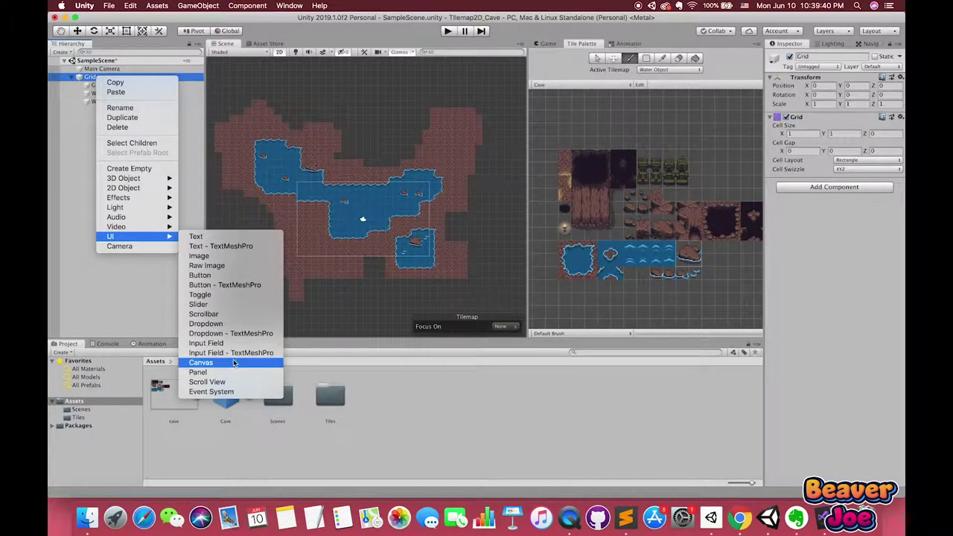
mouse_move(141, 180)
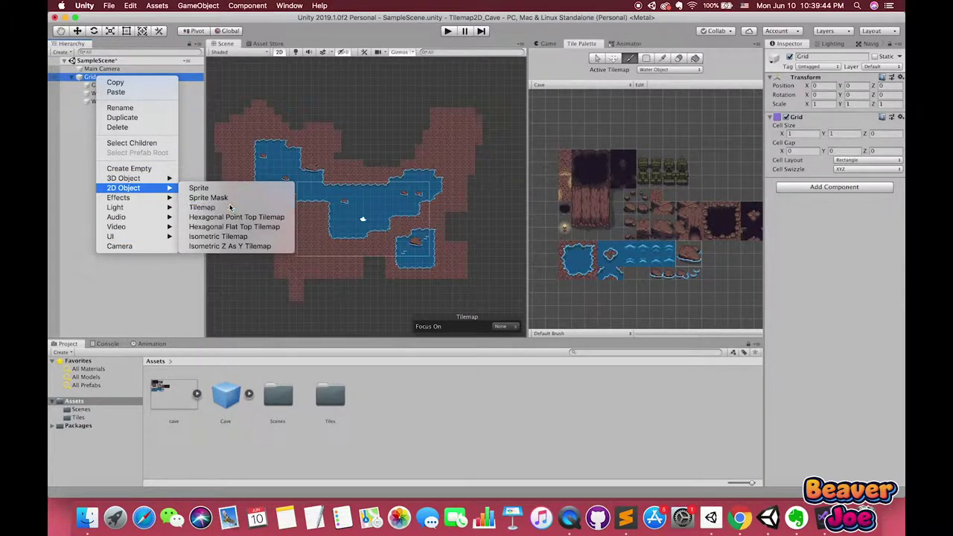
click(198, 207)
text(Gro)
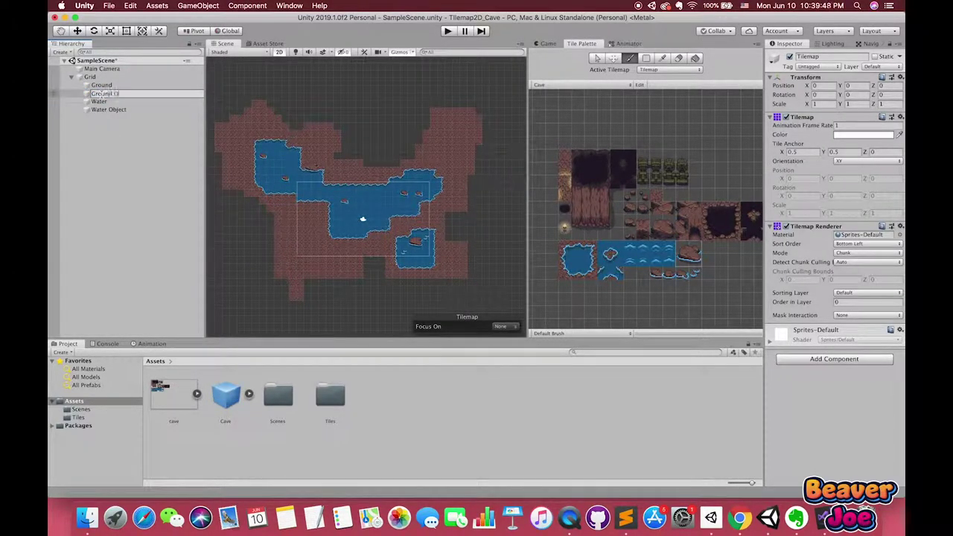
text(und Object)
key(Return)
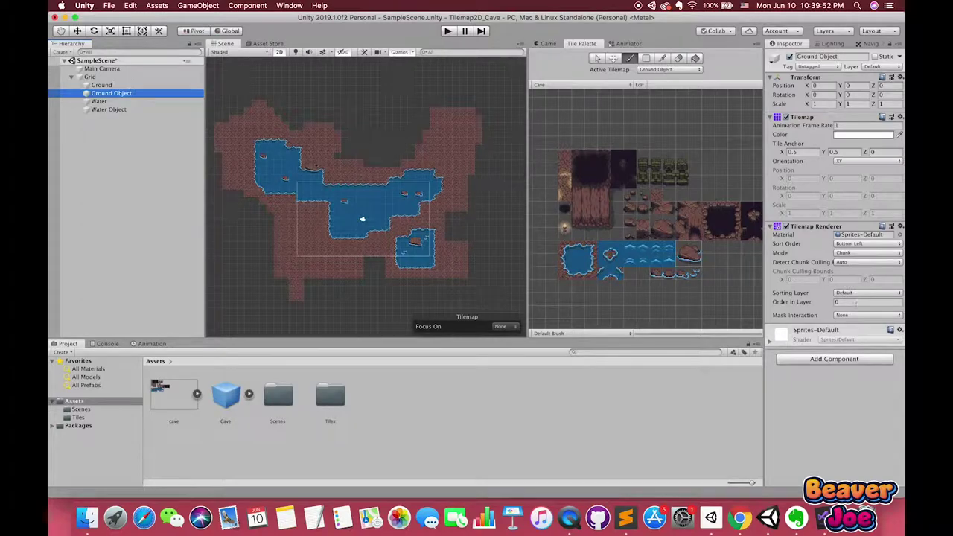
- Put Ground Object on the Background sorting layer at order in layer 1
click(857, 304)
text(1)
scroll(369, 235, up, 3)
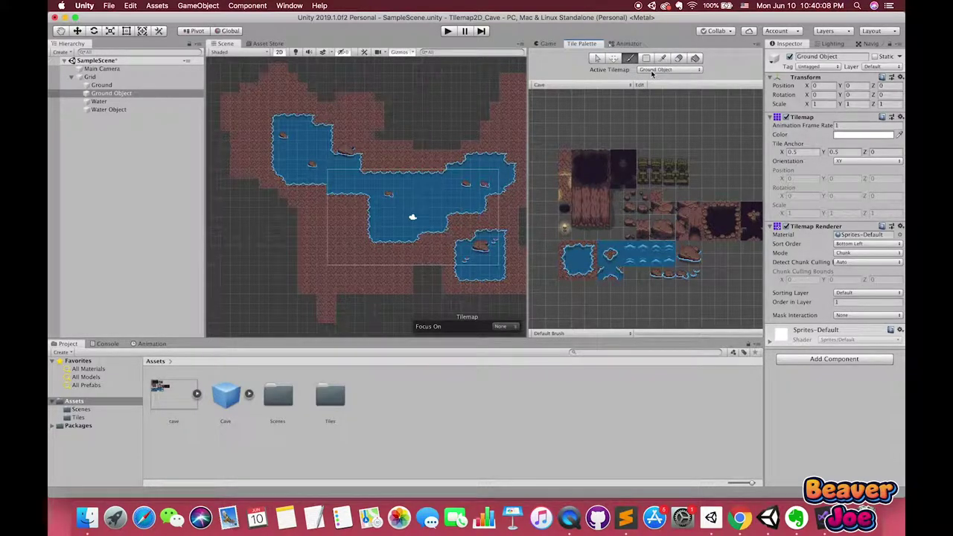
click(119, 86)
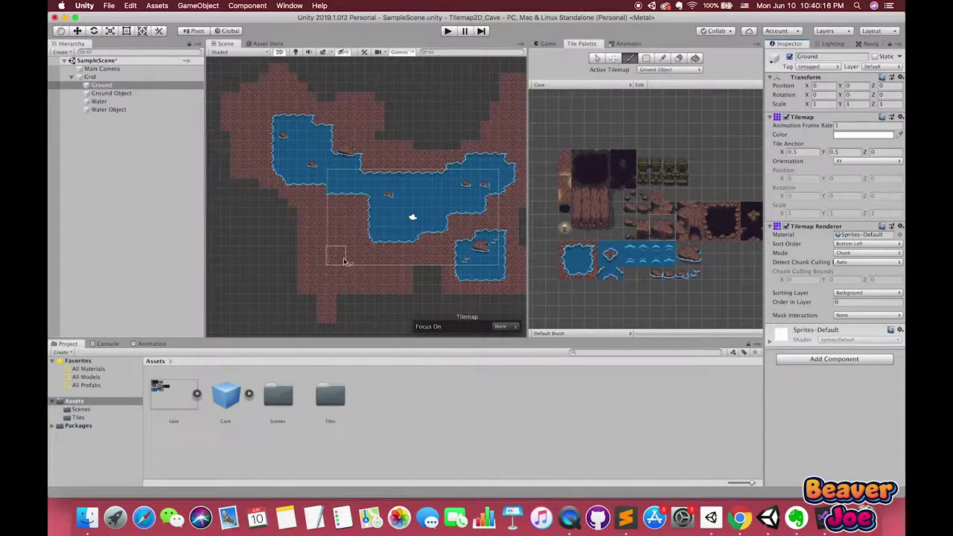
click(104, 101)
click(112, 94)
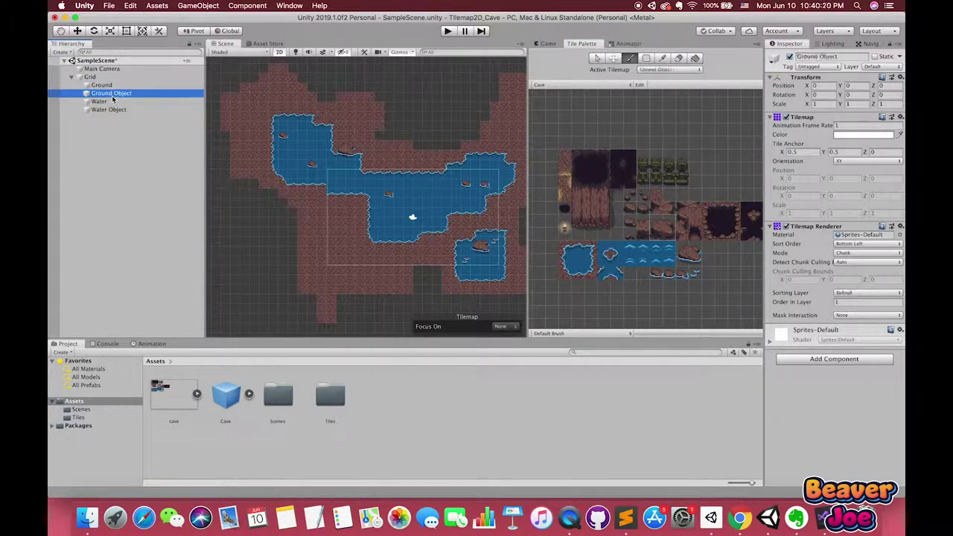
click(867, 293)
click(853, 303)
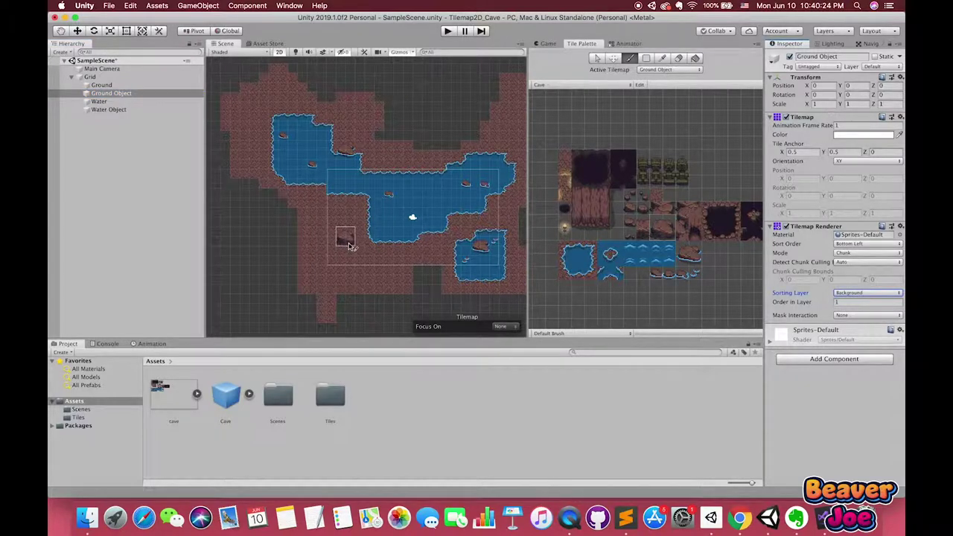
- Place a rock tile on the cave floor
scroll(350, 216, right, 2)
scroll(473, 158, right, 1)
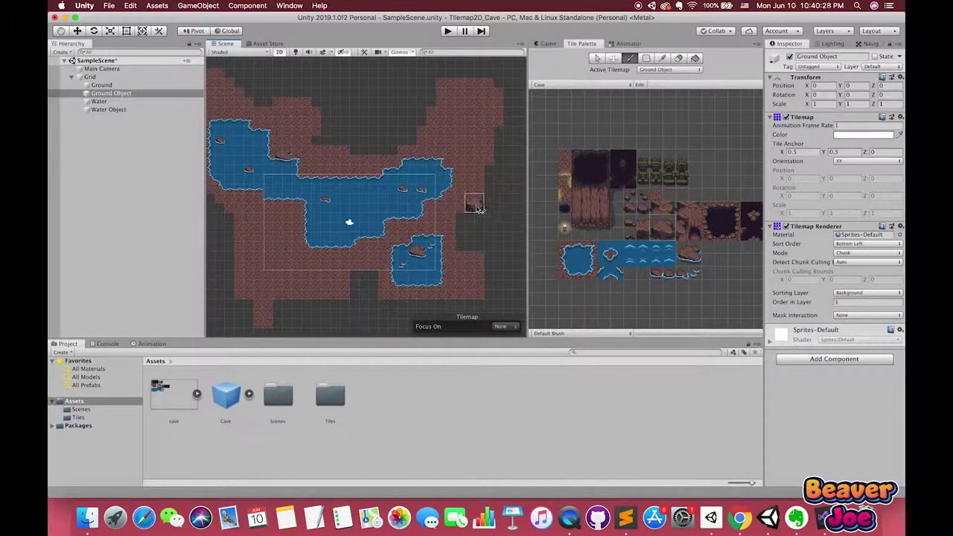
scroll(472, 193, right, 2)
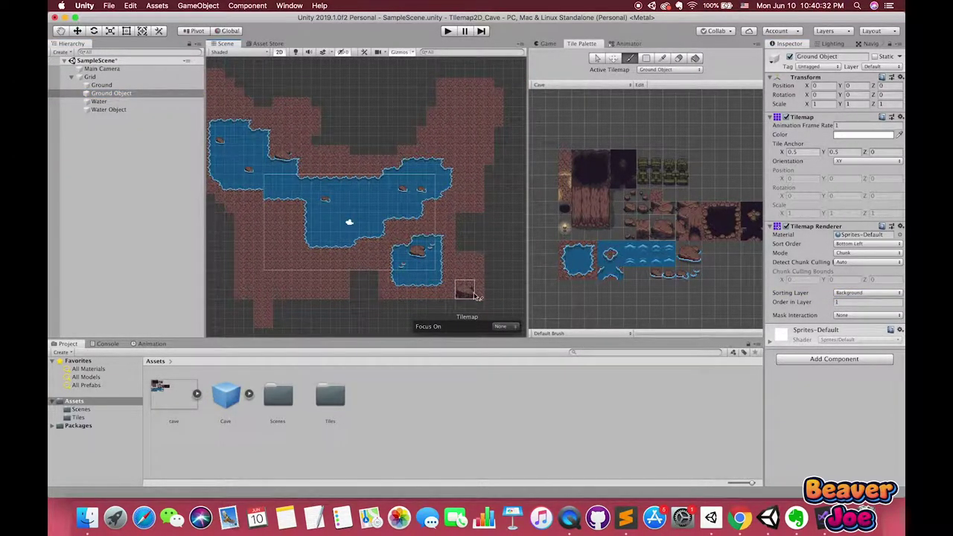
click(296, 289)
scroll(331, 253, left, 2)
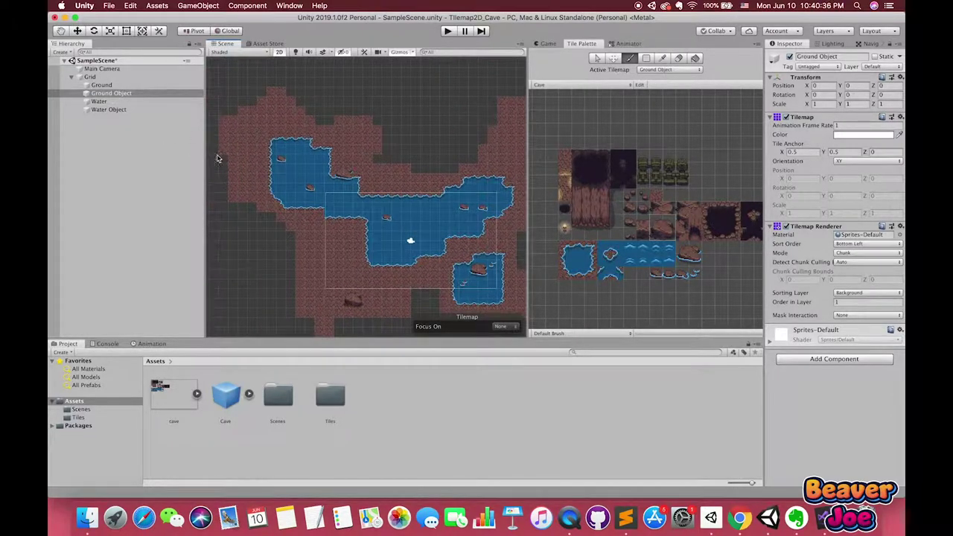
- Add a tilemap named Wall under Grid on the Background sorting layer with order in layer 5
click(103, 79)
right_click(104, 79)
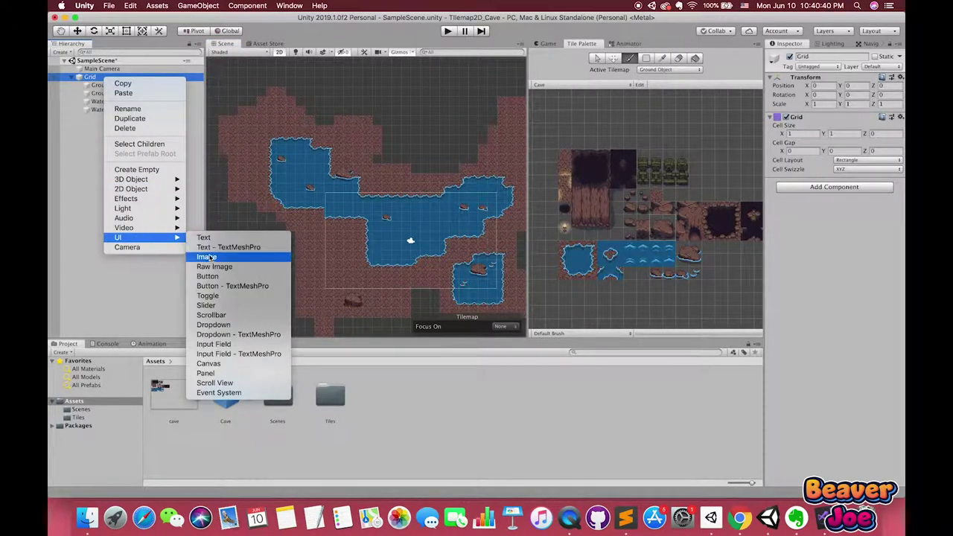
mouse_move(160, 189)
click(224, 208)
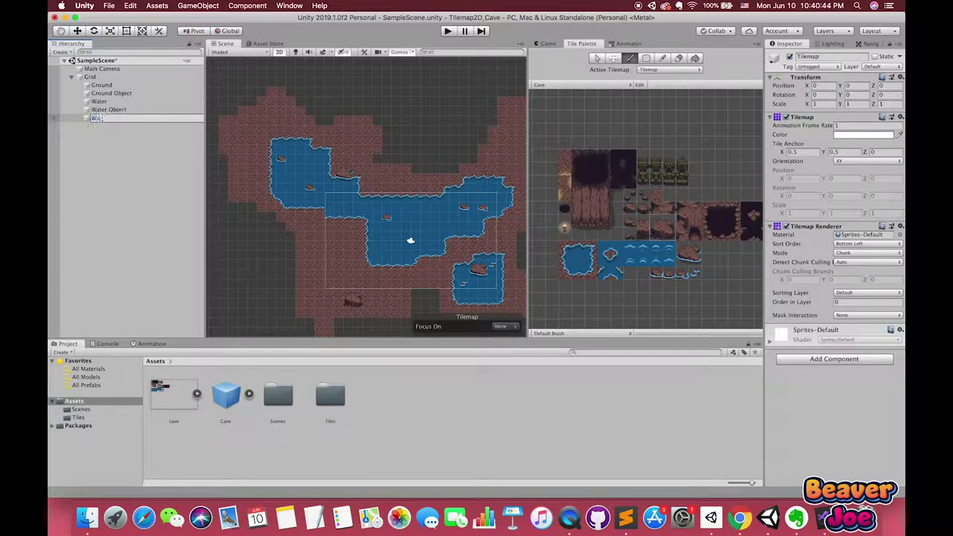
text(Wall)
key(Return)
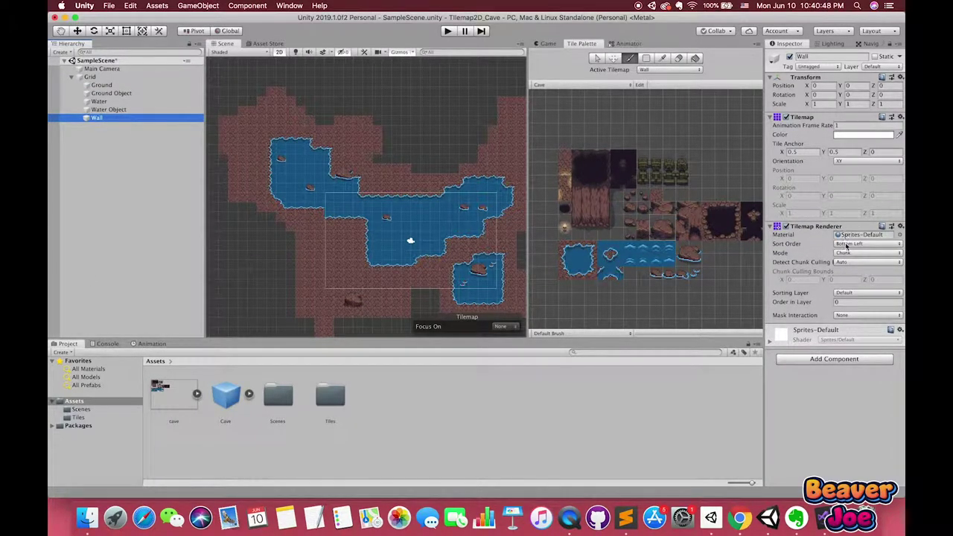
click(864, 293)
click(857, 301)
click(848, 302)
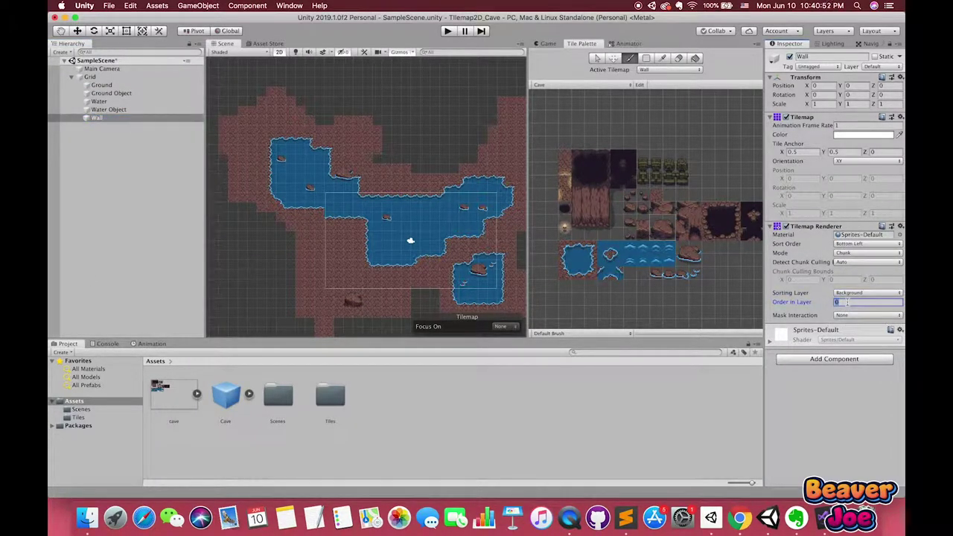
scroll(324, 192, down, 2)
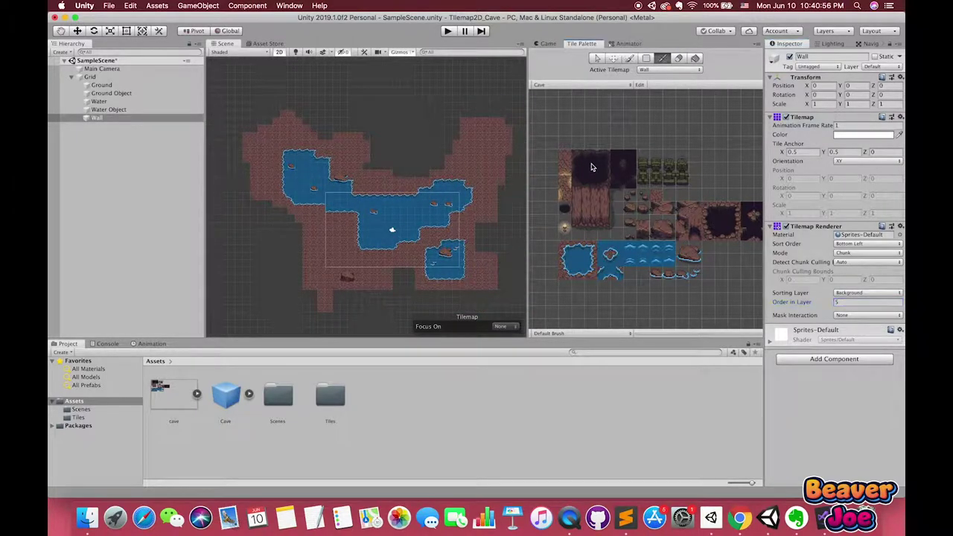
- Pick a dark wall tile and box-fill dark wall across the cave's top-left and top band
drag(576, 220, 605, 225)
click(596, 165)
drag(269, 112, 263, 117)
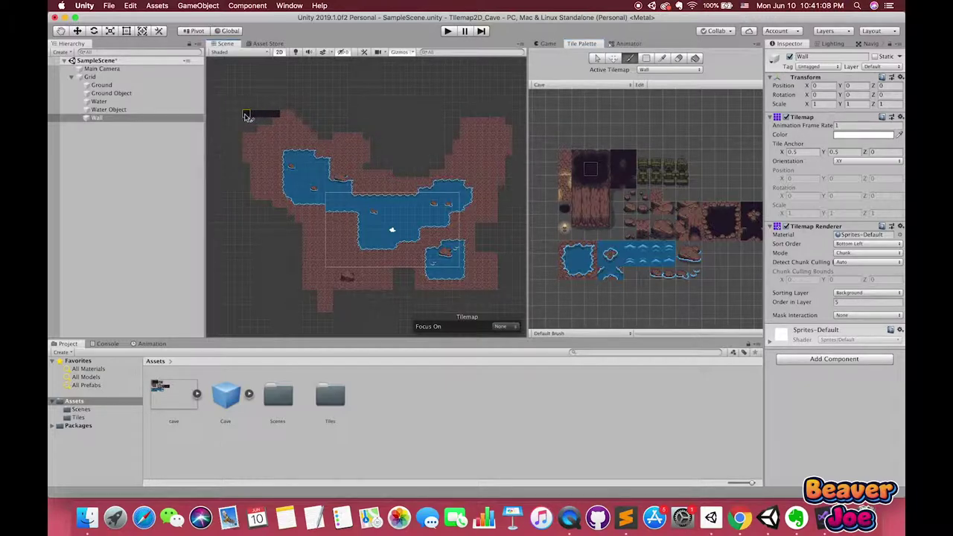
click(646, 58)
mouse_move(246, 83)
mouse_down()
mouse_move(277, 114)
mouse_move(519, 116)
mouse_up()
drag(308, 123, 315, 139)
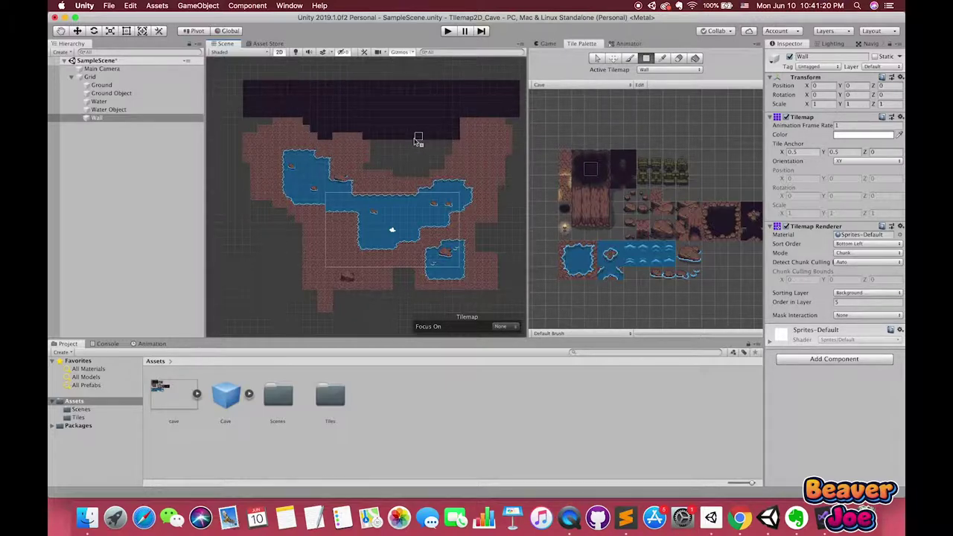
drag(368, 134, 460, 140)
drag(403, 155, 447, 159)
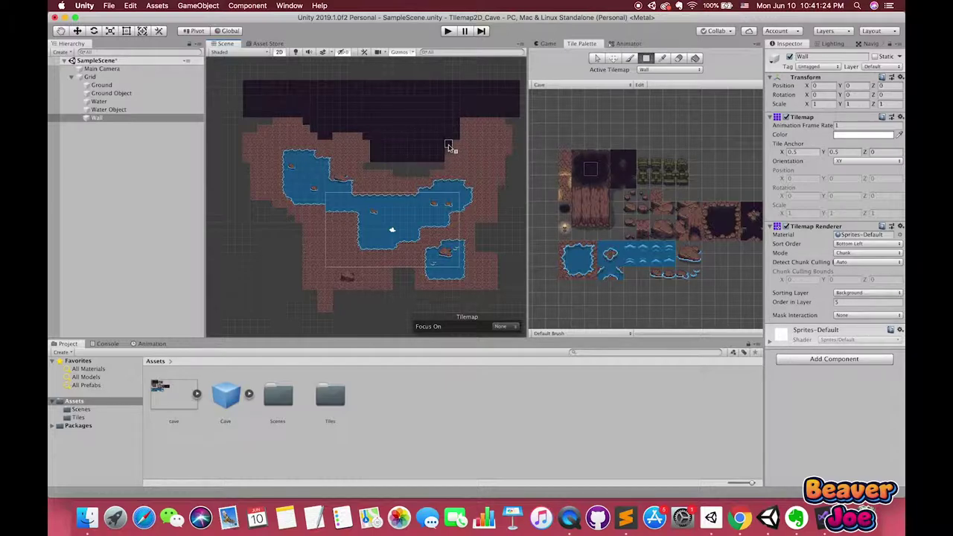
drag(365, 162, 447, 169)
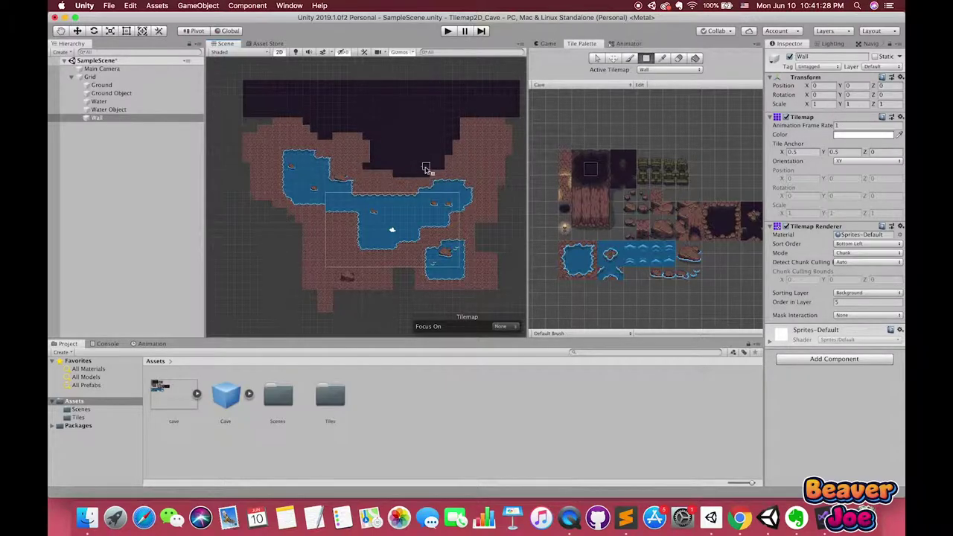
- Box-fill dark wall columns down the right edge and along the lower-right border
scroll(390, 156, right, 3)
drag(481, 84, 479, 280)
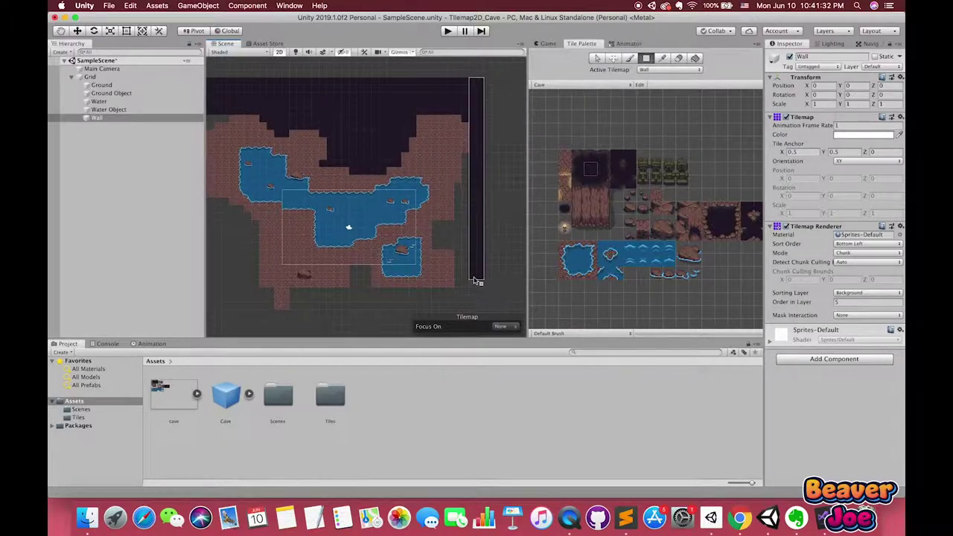
drag(465, 154, 471, 287)
drag(457, 184, 459, 305)
drag(449, 221, 435, 253)
scroll(447, 246, down, 2)
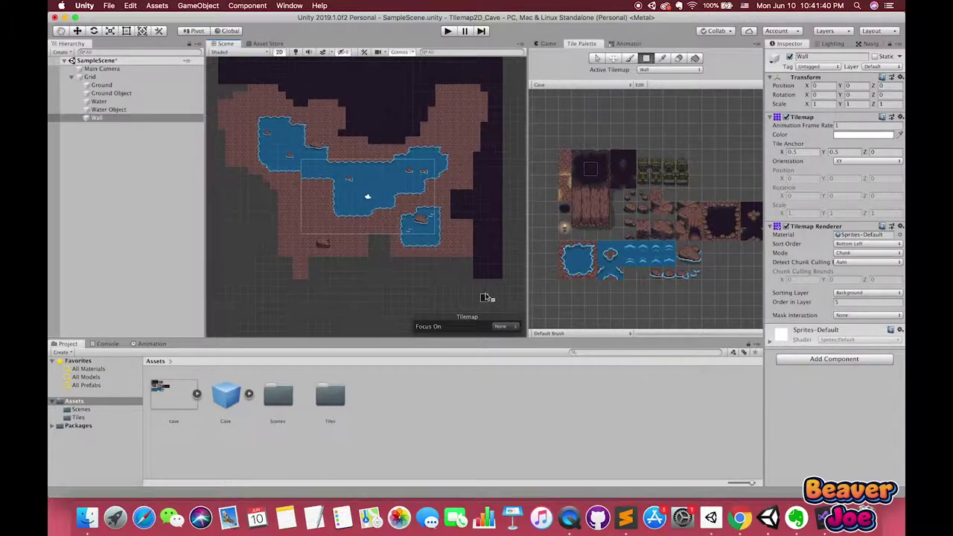
mouse_move(501, 292)
mouse_down()
mouse_move(342, 278)
mouse_move(308, 292)
mouse_up()
drag(366, 240, 388, 264)
- Extend the dark wall fill leftward along the bottom and up the cave's left edge
scroll(385, 260, down, 2)
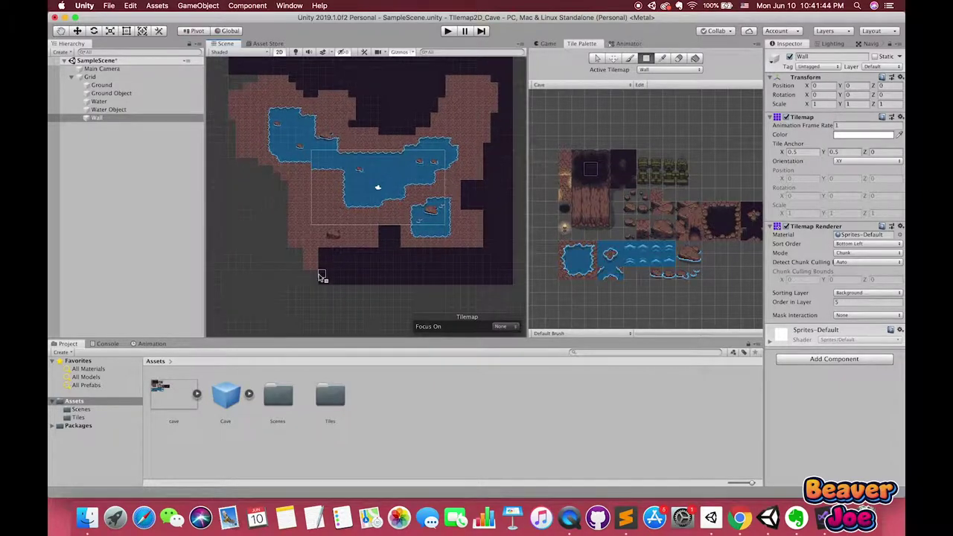
drag(323, 273, 226, 287)
scroll(313, 264, left, 2)
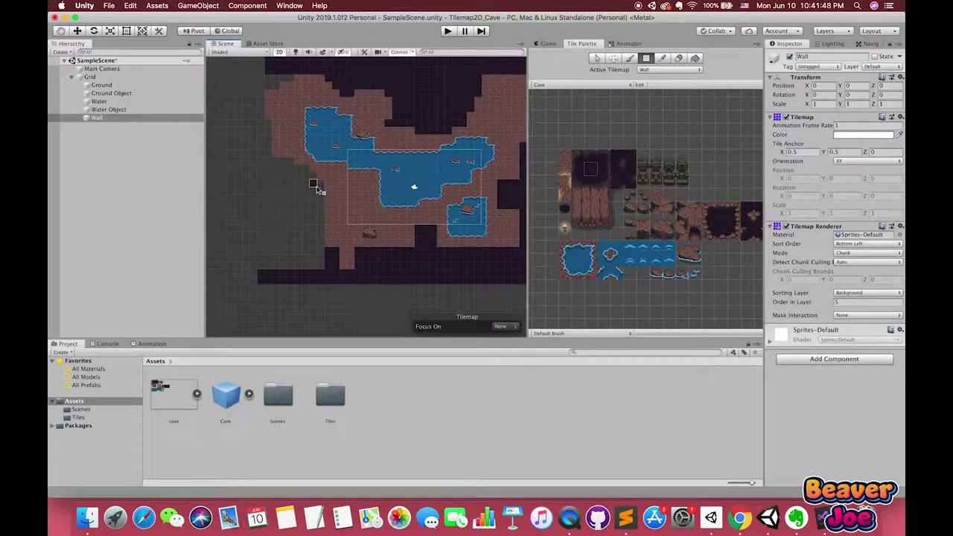
drag(319, 184, 263, 280)
drag(316, 175, 262, 158)
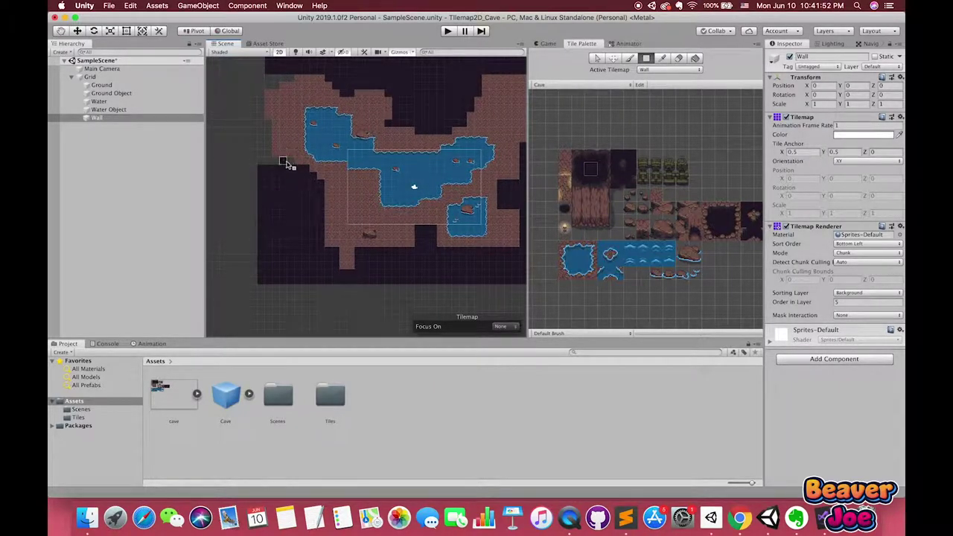
drag(261, 124, 260, 70)
scroll(285, 175, up, 3)
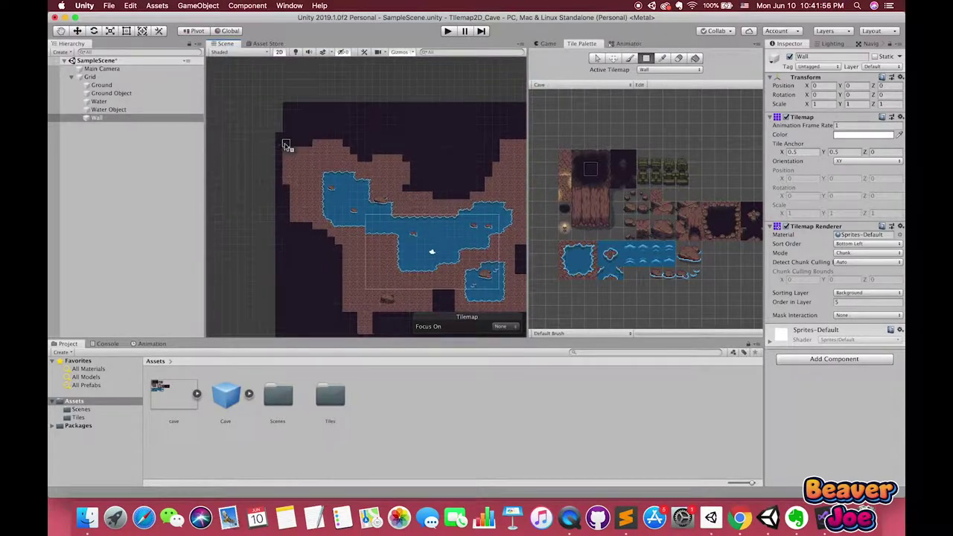
mouse_move(283, 133)
mouse_down()
mouse_move(246, 104)
mouse_move(272, 328)
mouse_up()
scroll(283, 296, down, 3)
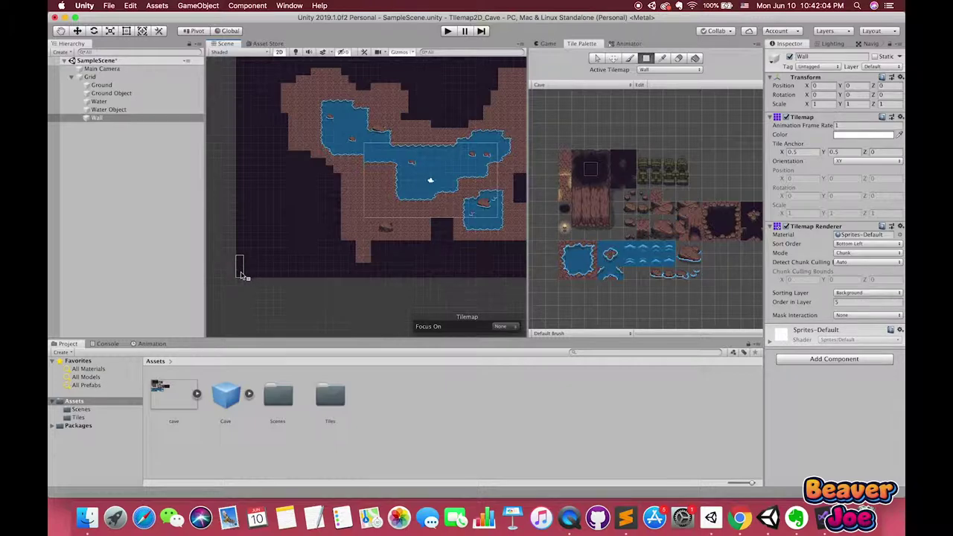
scroll(236, 267, up, 2)
scroll(283, 201, up, 2)
scroll(335, 164, up, 3)
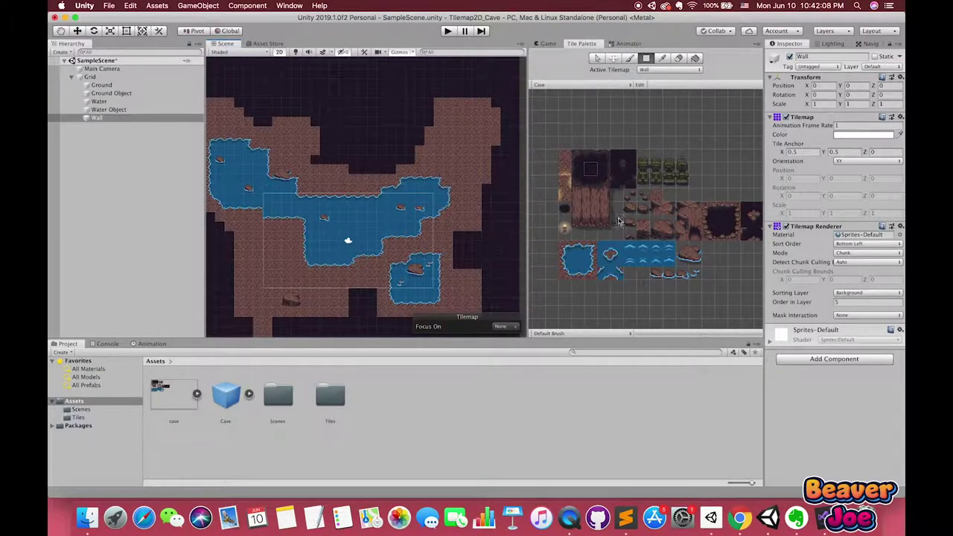
- Brush a row of rocky wall-top tiles across the upper edge of the cave's upper-right branch
click(587, 223)
scroll(362, 171, up, 2)
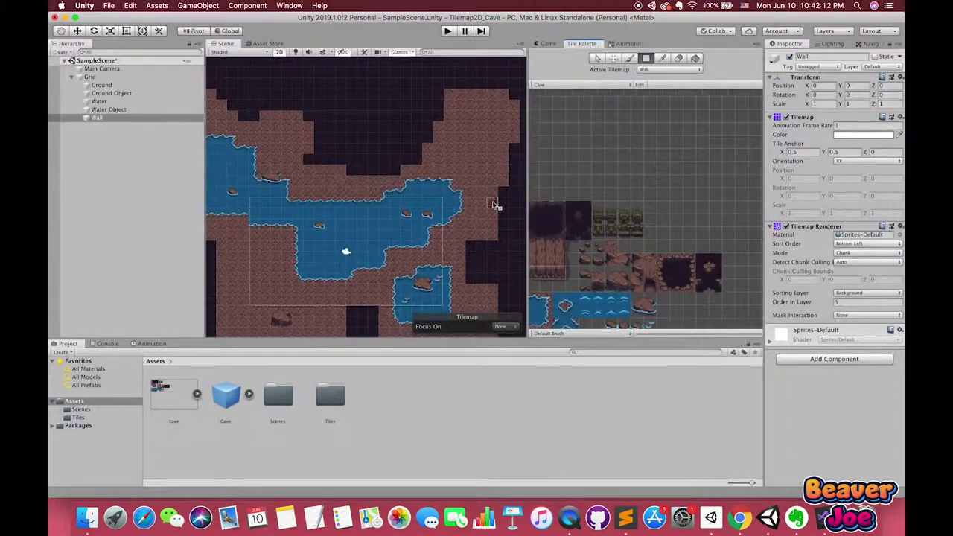
scroll(494, 202, up, 3)
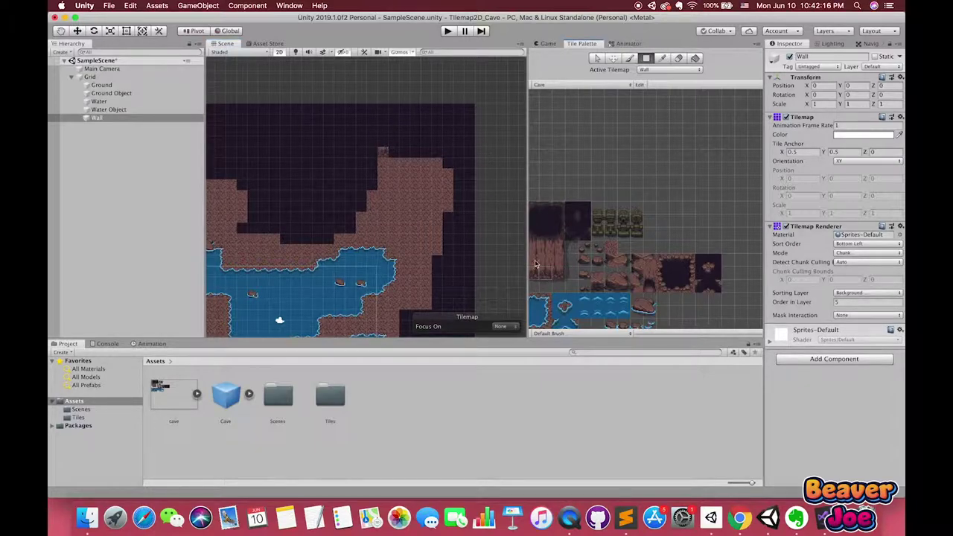
drag(383, 153, 438, 147)
click(544, 237)
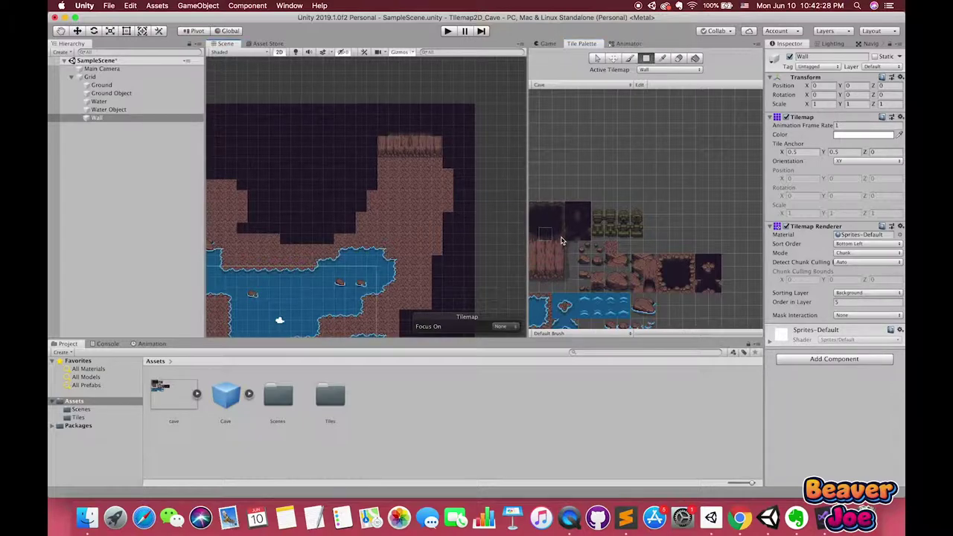
click(559, 209)
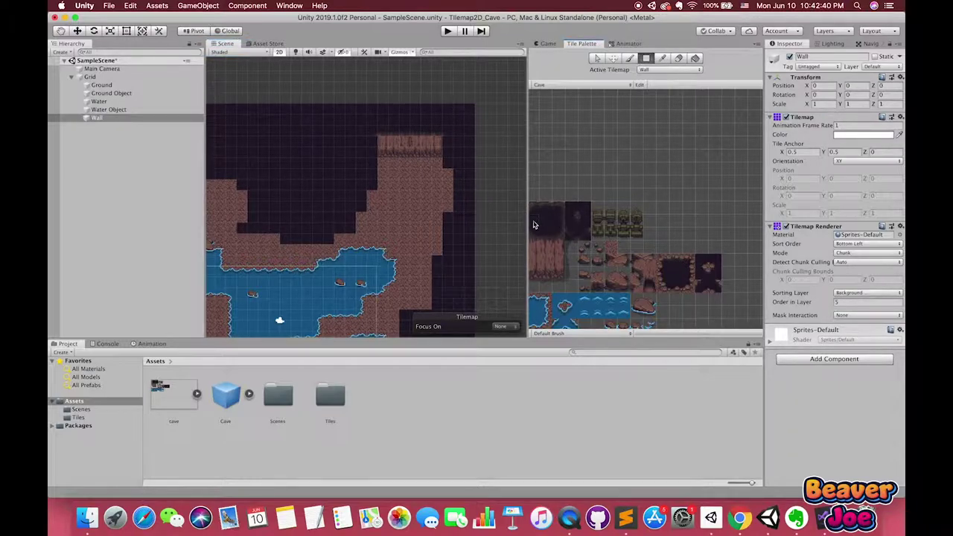
middle_drag(482, 243, 526, 218)
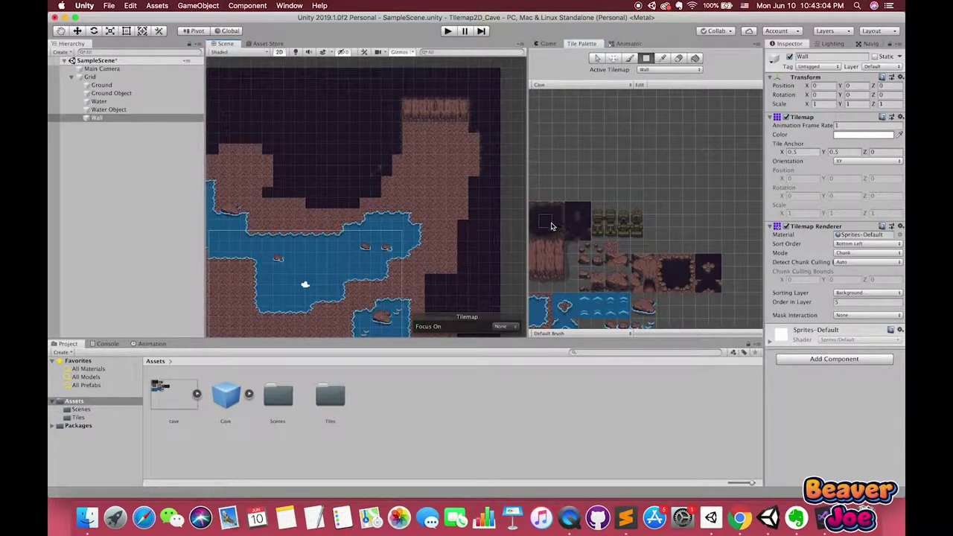
- Try several dark wall tiles from the palette and paint a first one in the lower cave
scroll(555, 224, up, 1)
scroll(577, 224, up, 1)
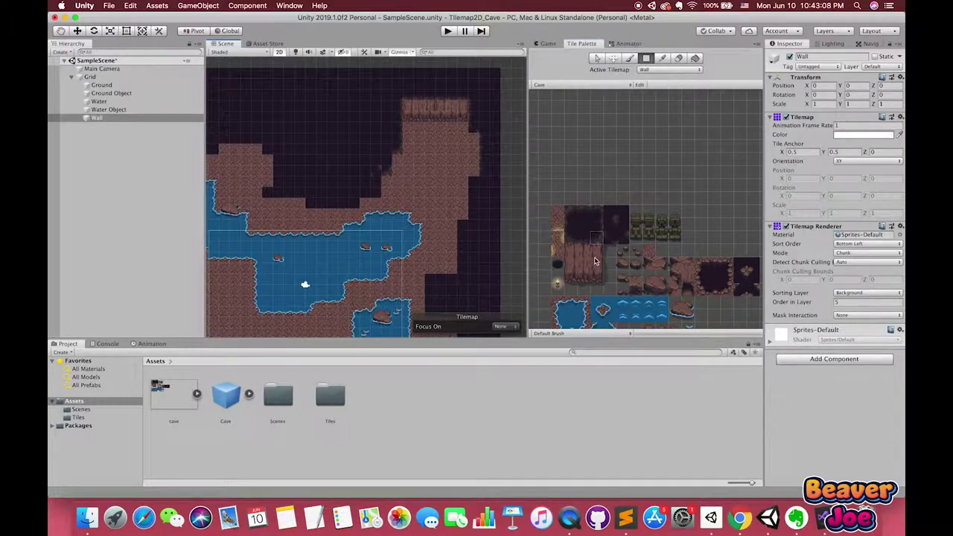
click(596, 223)
click(611, 213)
click(571, 224)
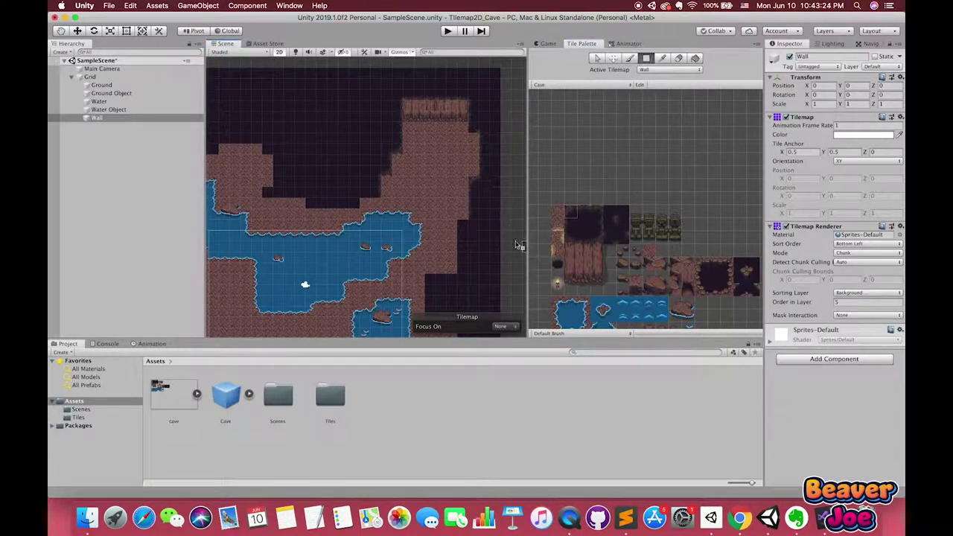
middle_drag(466, 236, 462, 214)
click(617, 229)
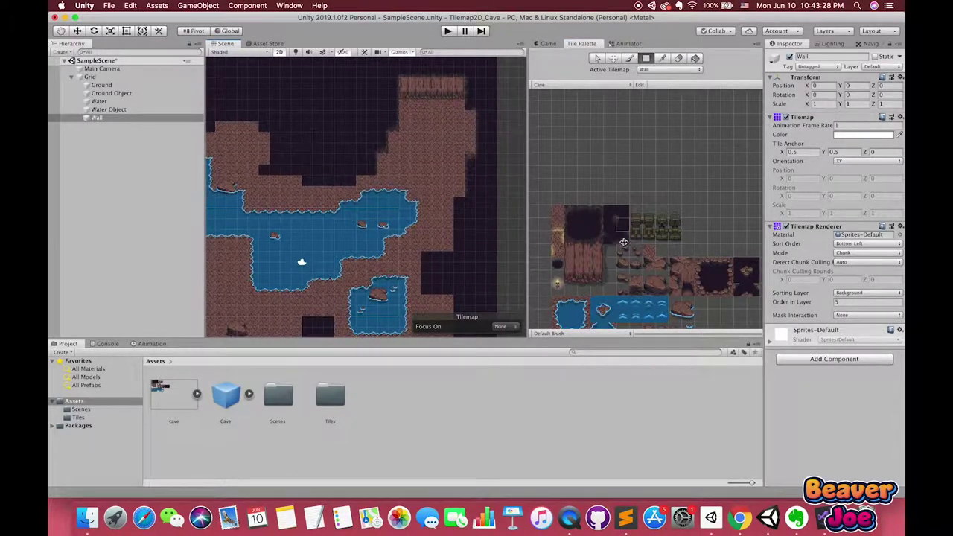
click(578, 215)
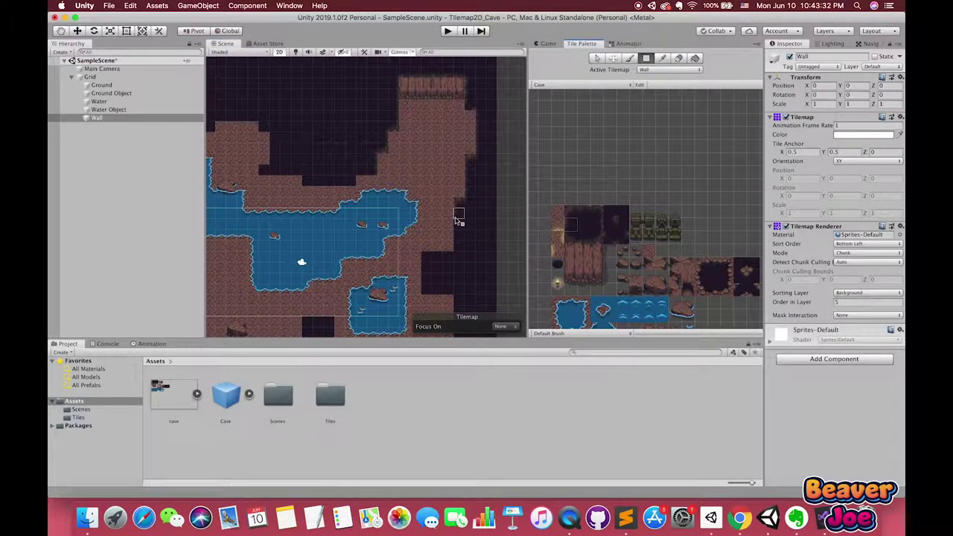
middle_drag(460, 238, 483, 183)
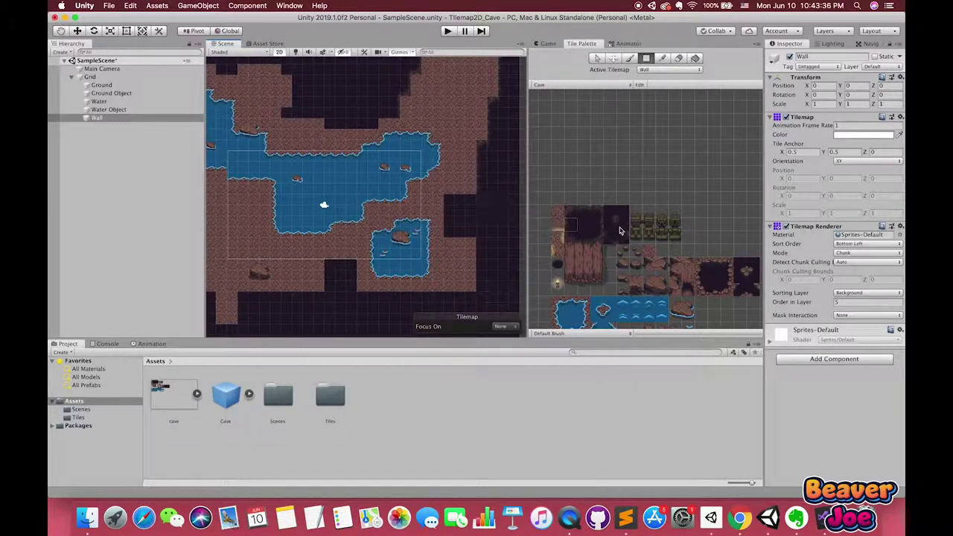
click(492, 232)
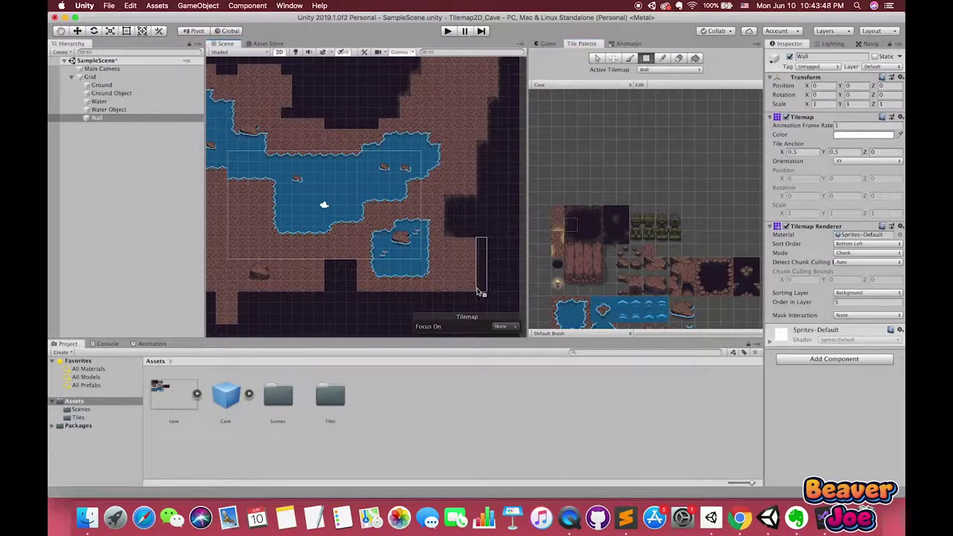
- Paint dark wall rows along the cave bottom, replacing the brown floor strip
middle_drag(479, 276, 477, 239)
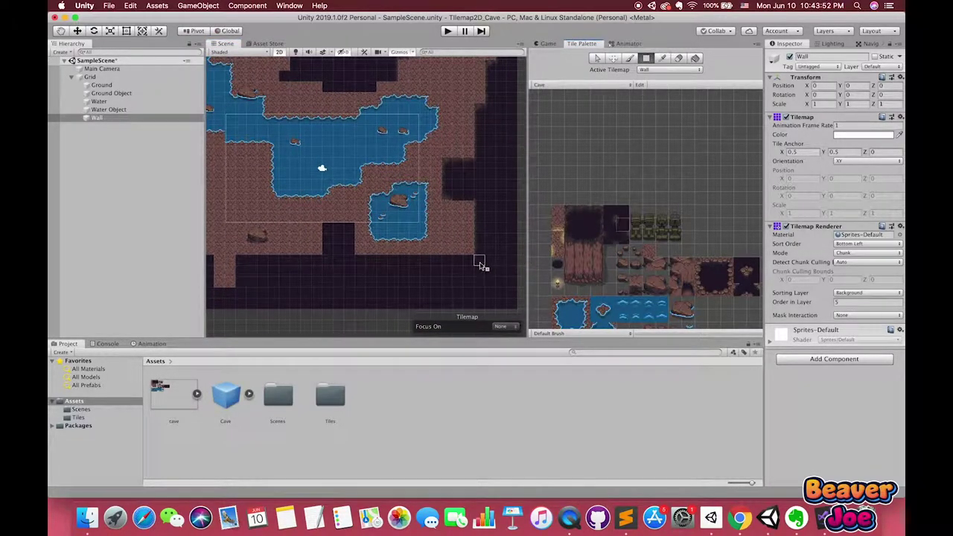
middle_drag(492, 216, 507, 190)
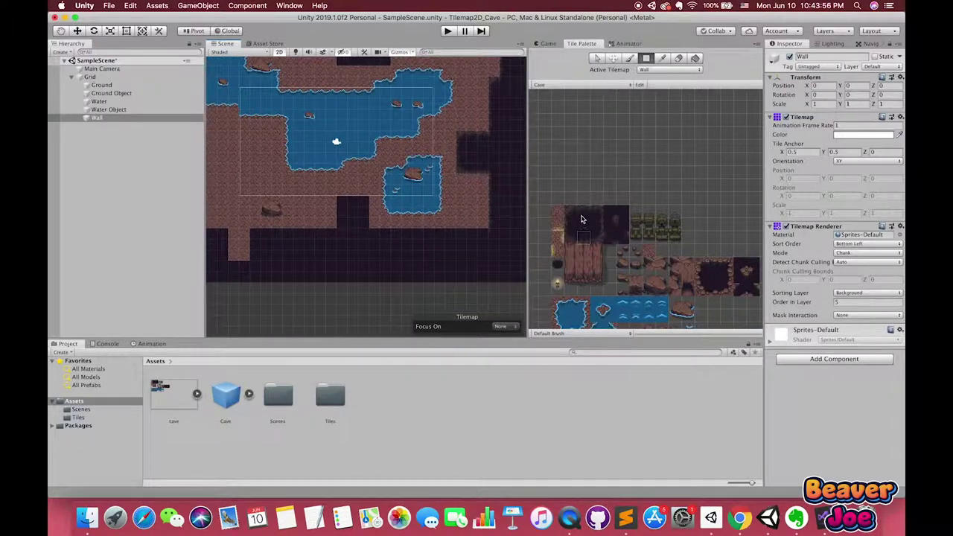
click(584, 214)
drag(384, 237, 462, 237)
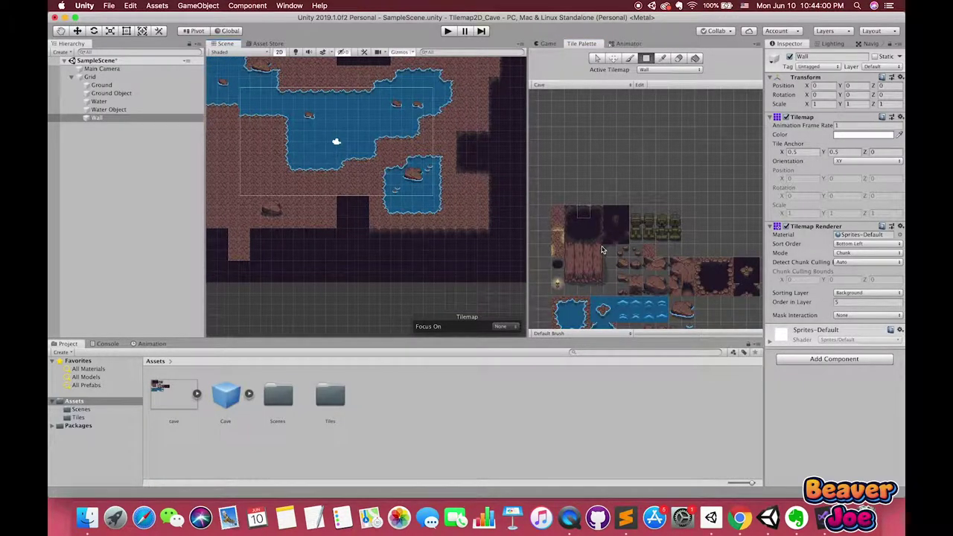
scroll(469, 228, down, 2)
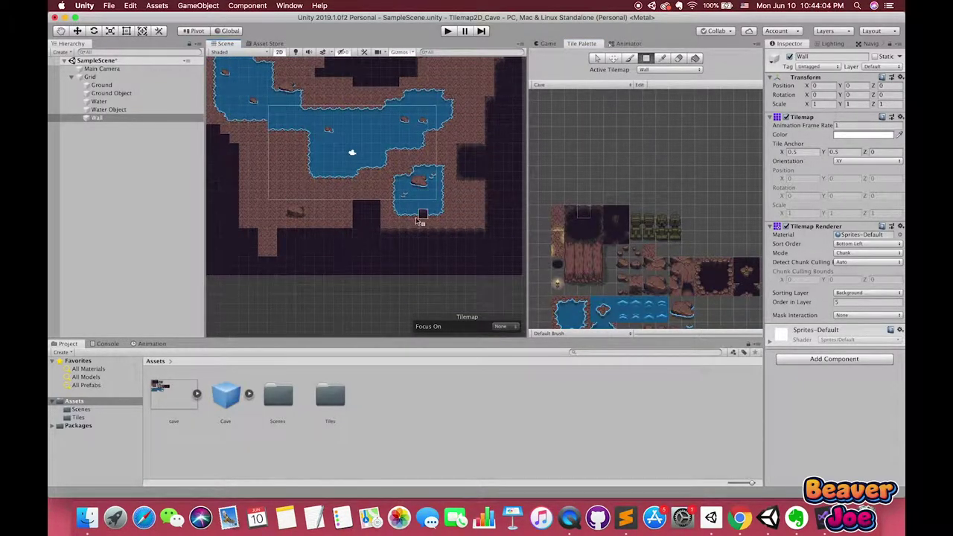
drag(384, 229, 460, 256)
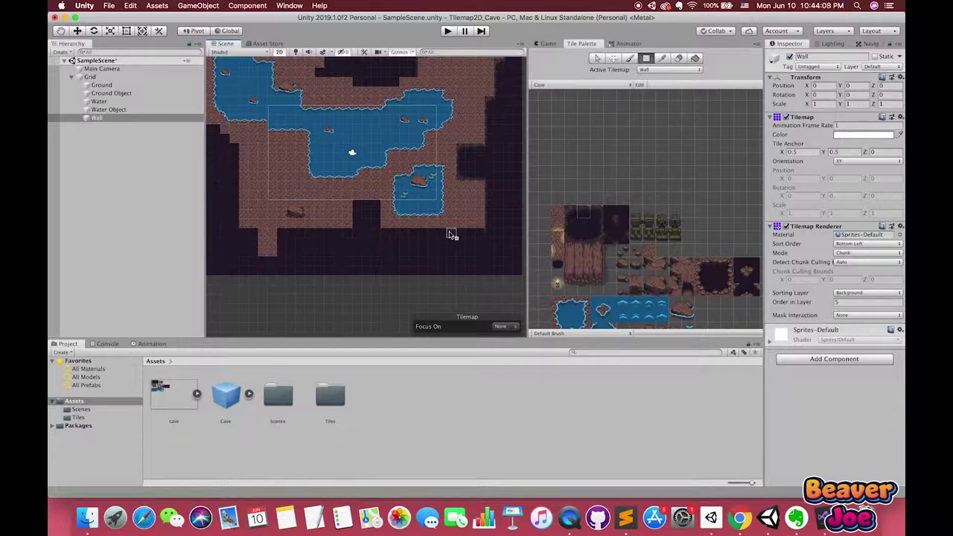
ctrl+click(389, 234)
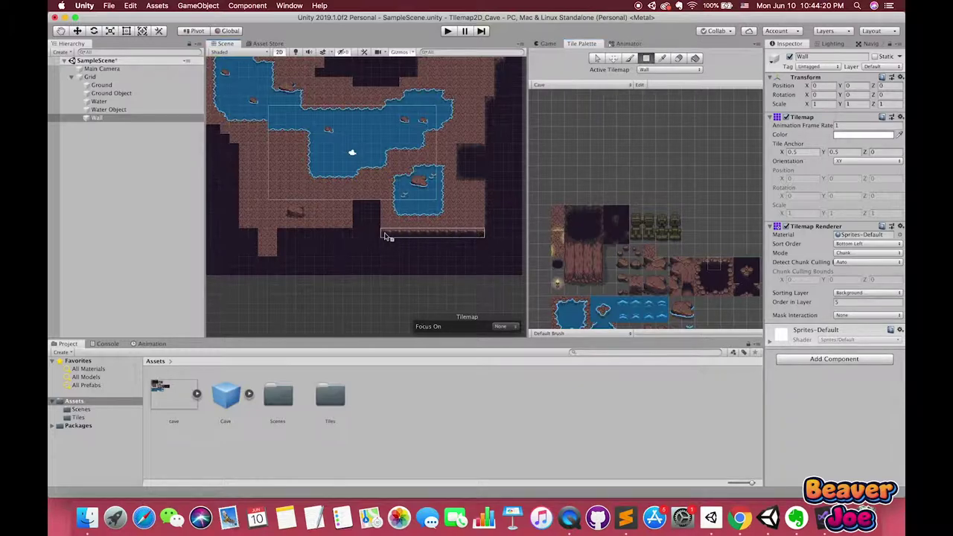
middle_drag(371, 251, 420, 260)
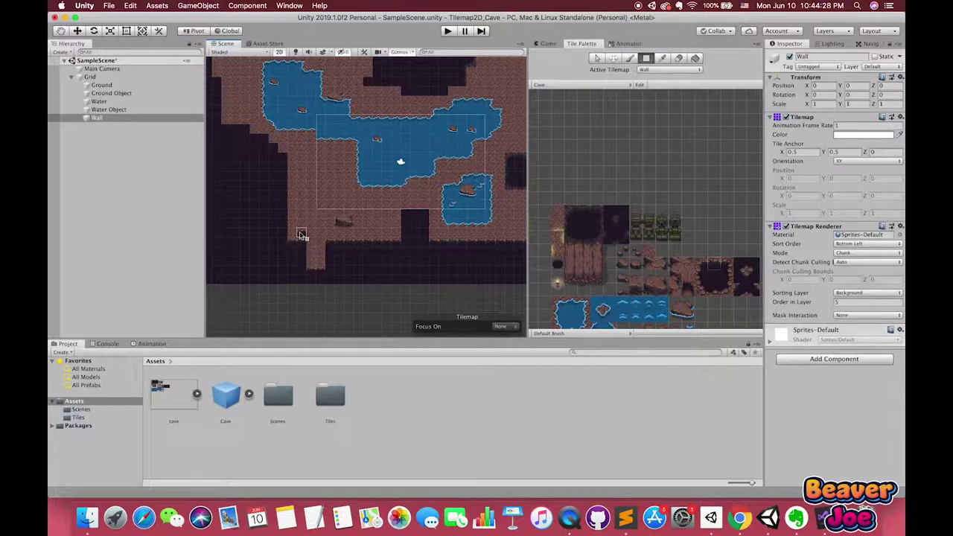
scroll(313, 237, down, 3)
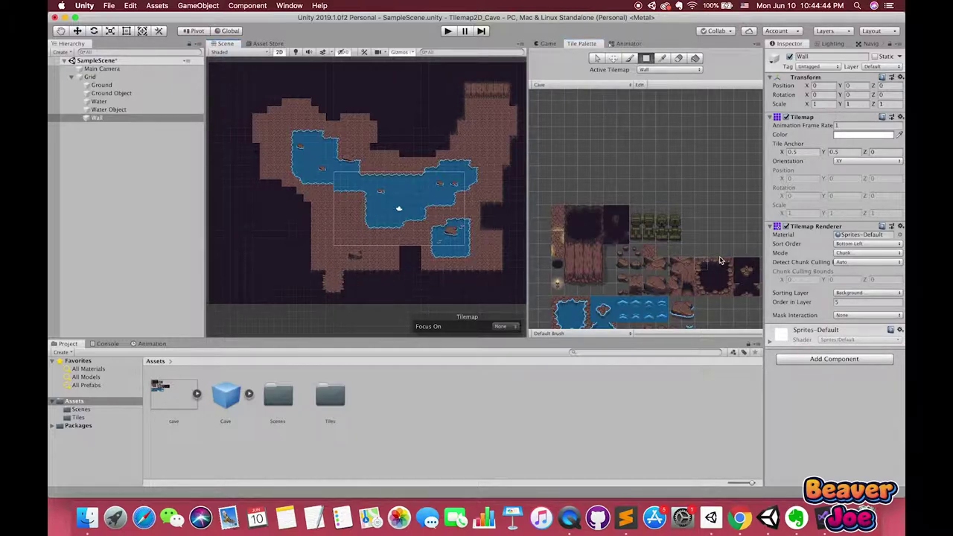
- Select the dark cave-hole tile and paint it just below the cave floor
scroll(373, 246, up, 2)
scroll(388, 223, up, 2)
scroll(447, 201, up, 3)
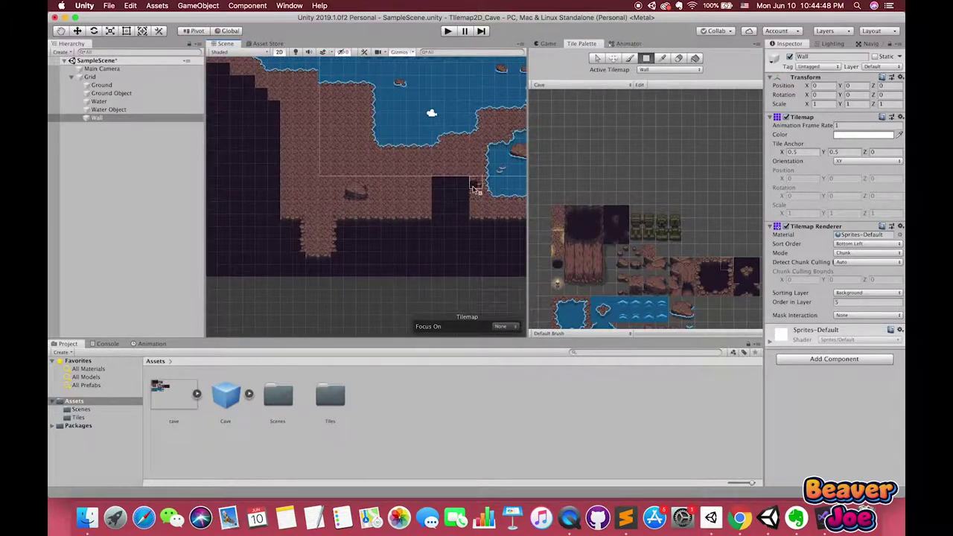
click(668, 258)
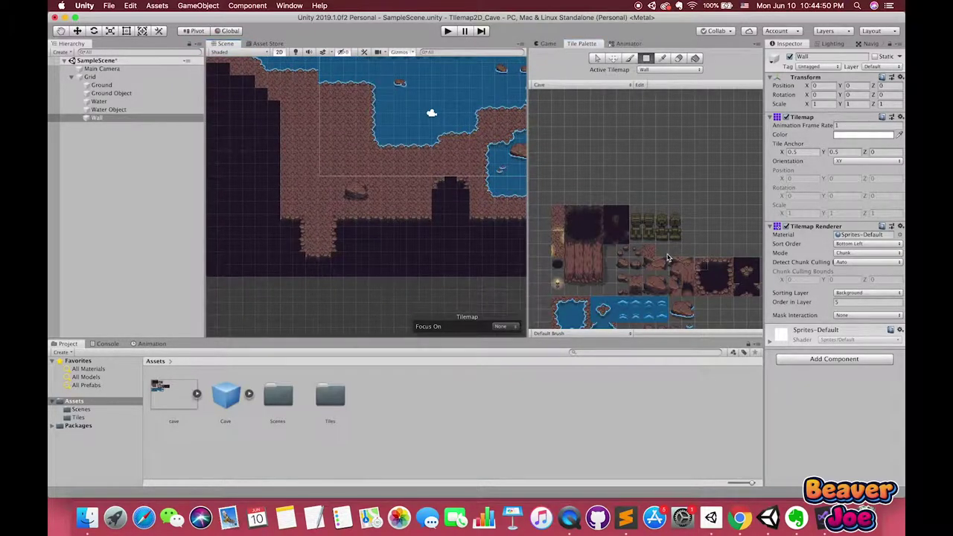
click(728, 284)
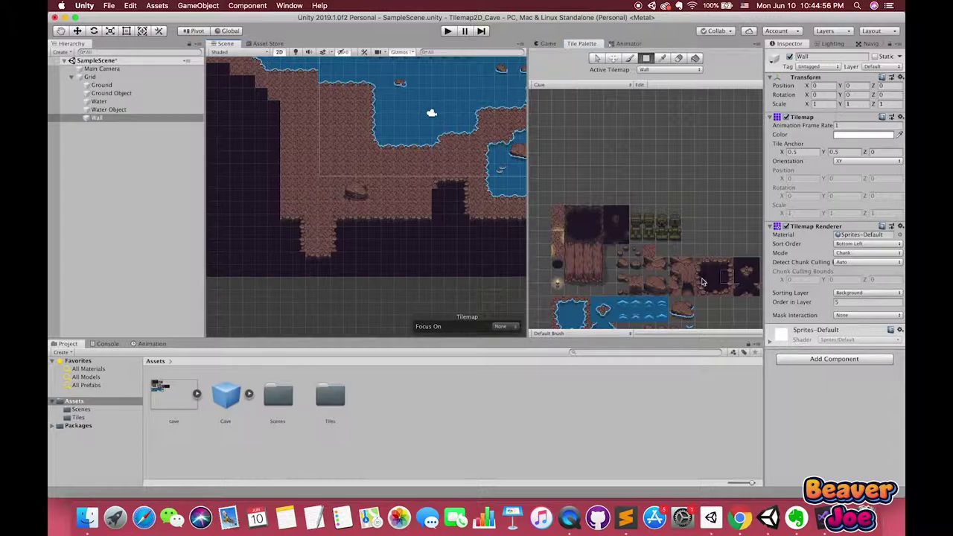
click(451, 205)
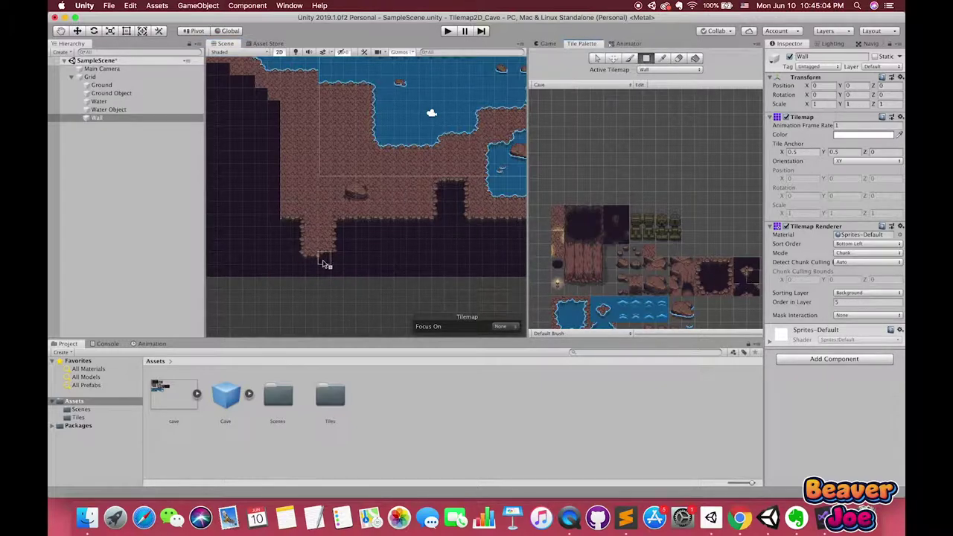
- Paint wall tiles down the cave's left edge and along its upper-left corner
middle_drag(328, 261, 410, 309)
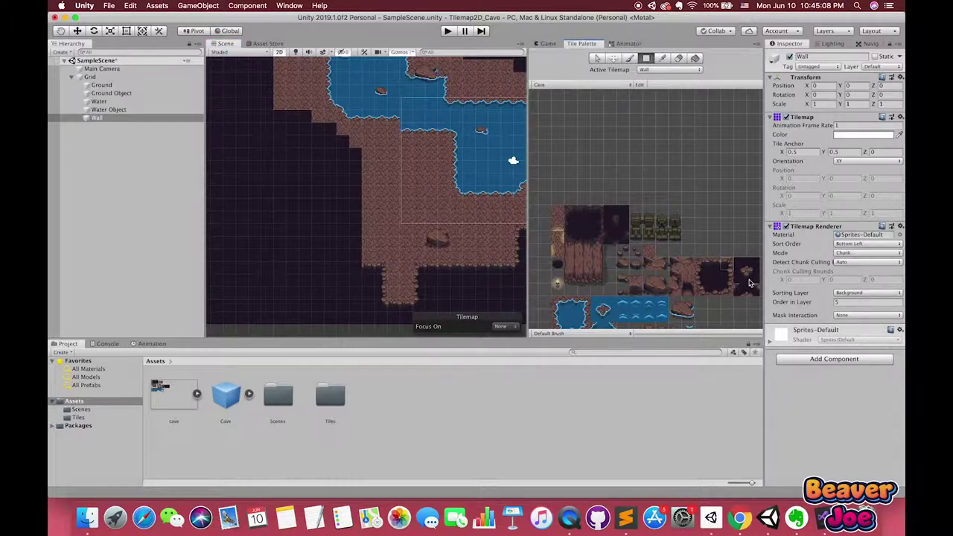
click(356, 270)
drag(357, 165, 359, 259)
drag(344, 153, 302, 113)
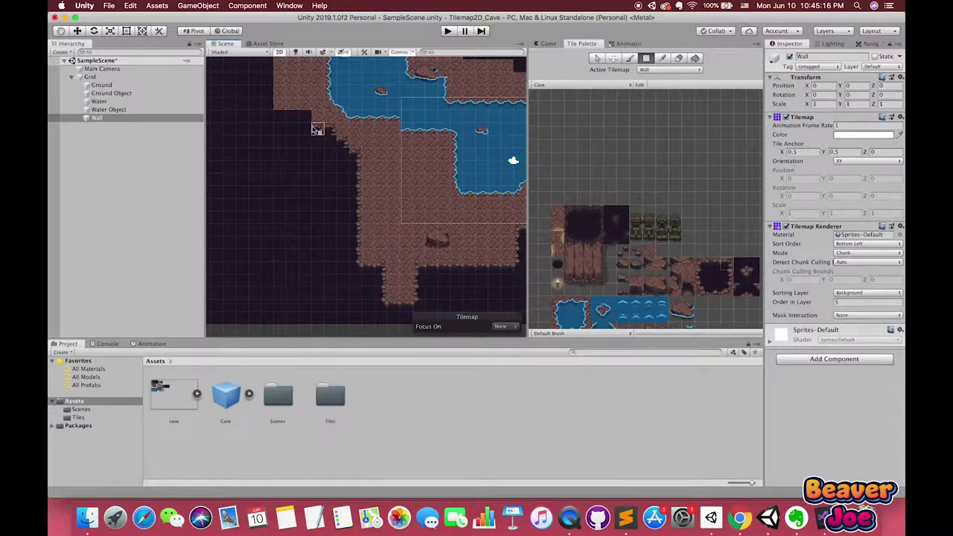
click(751, 271)
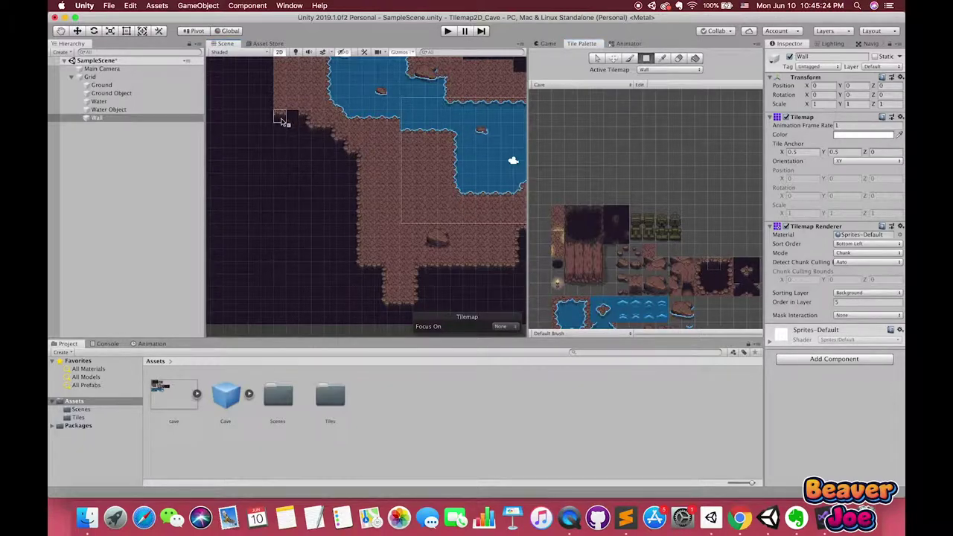
scroll(305, 138, up, 3)
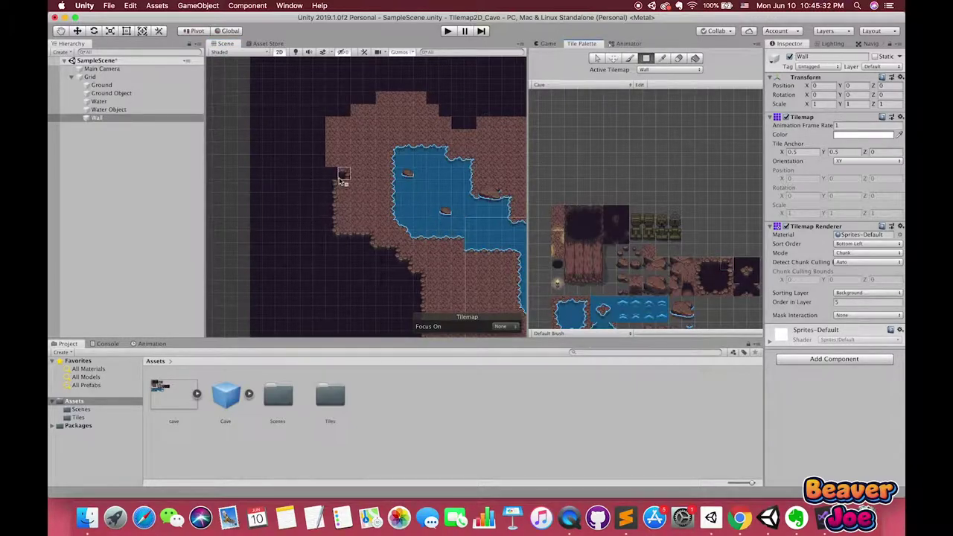
drag(320, 122, 319, 165)
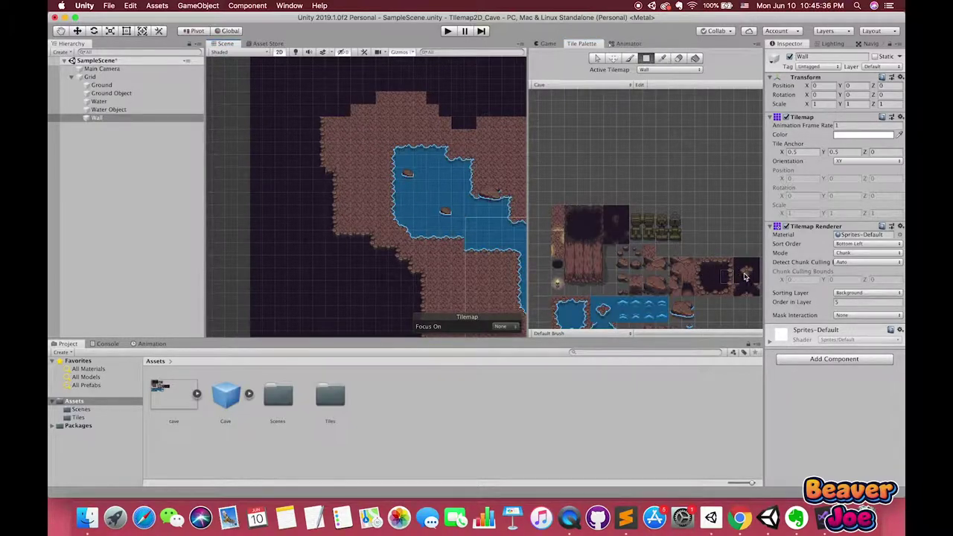
- Fill the cave's top edge with wall tiles, including the dark notch above the pool
middle_drag(427, 127, 373, 180)
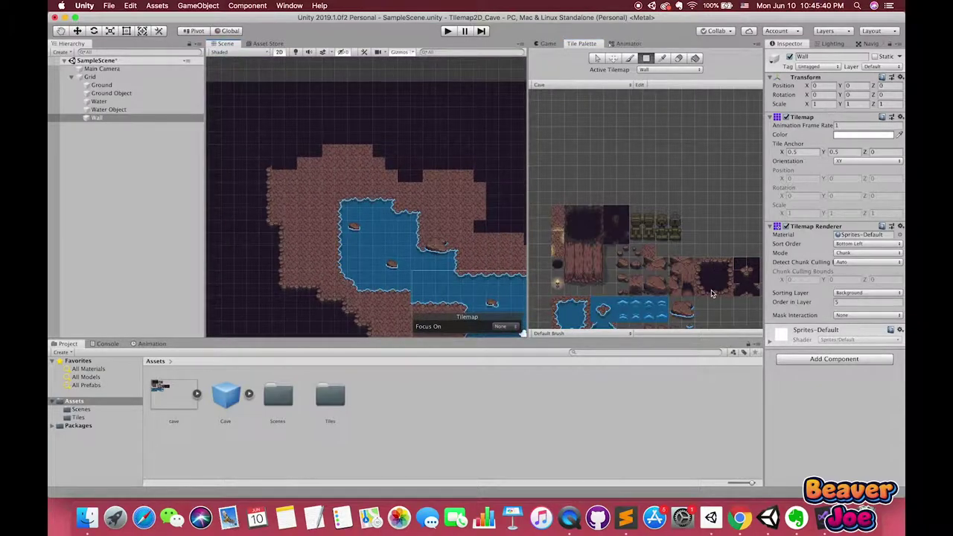
click(307, 161)
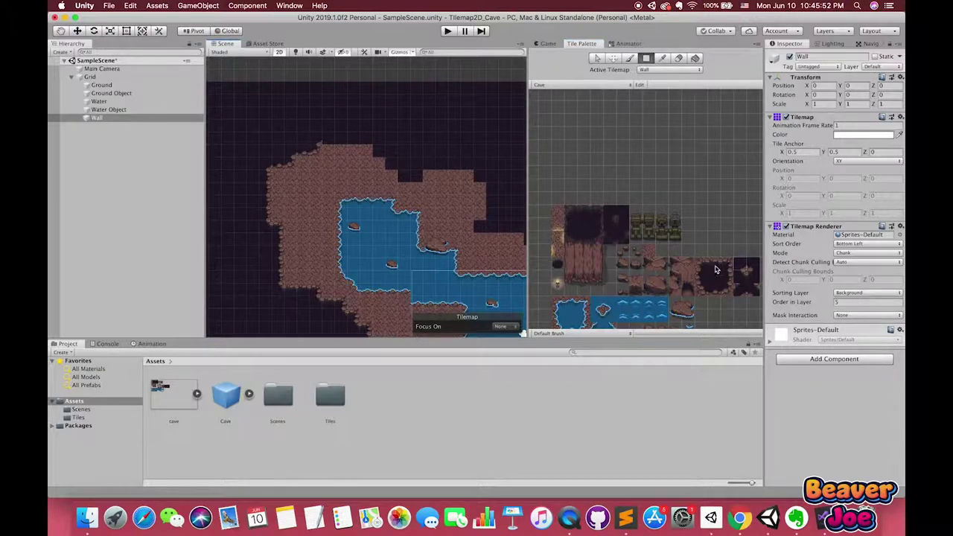
click(339, 138)
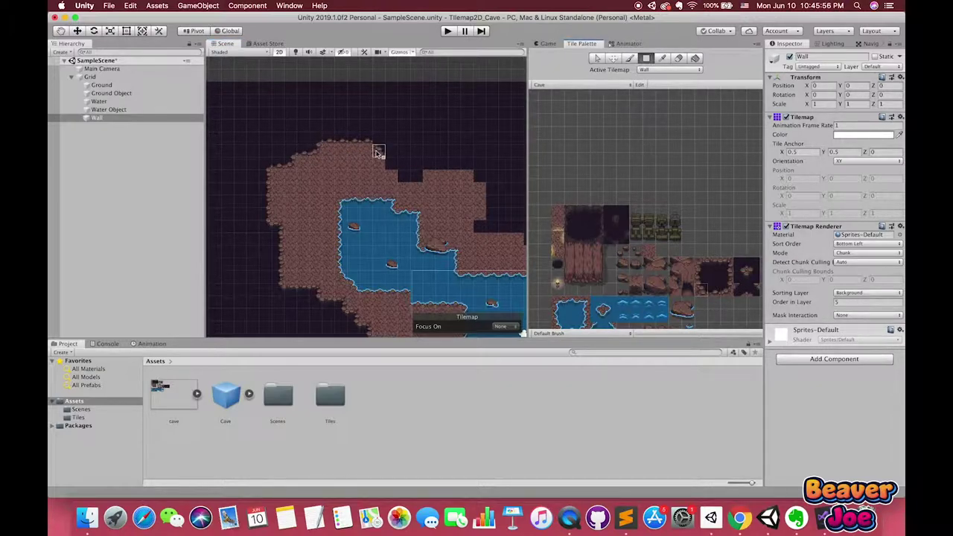
click(418, 179)
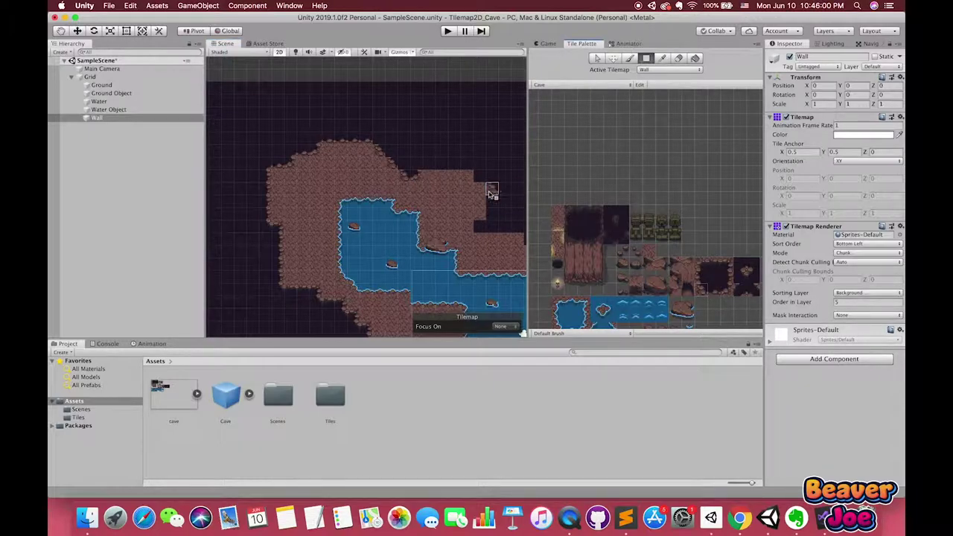
scroll(477, 197, right, 3)
drag(484, 230, 422, 234)
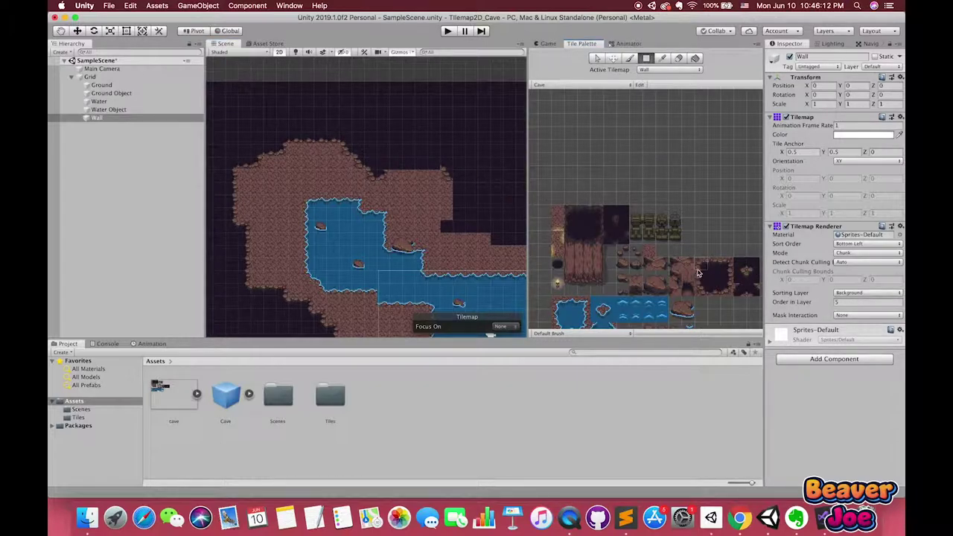
click(712, 290)
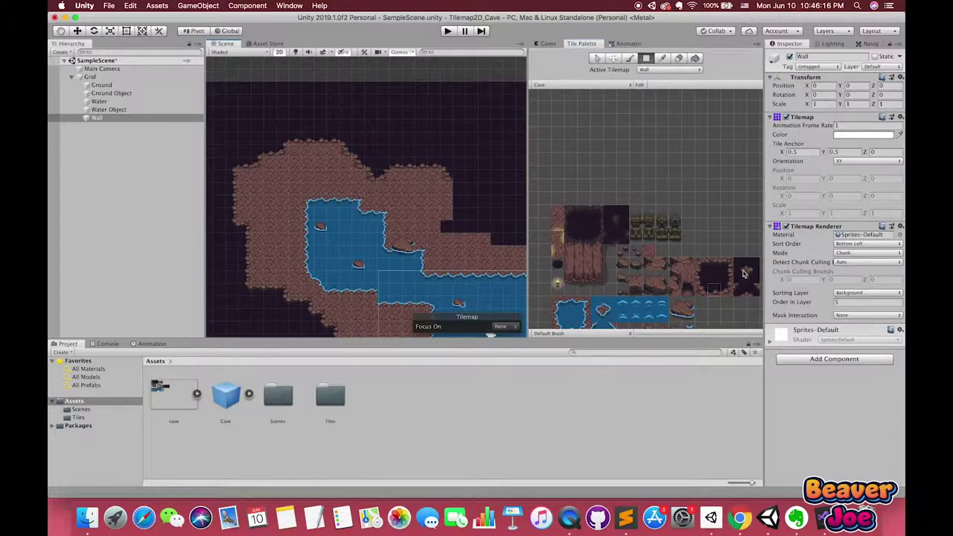
middle_drag(383, 166, 301, 145)
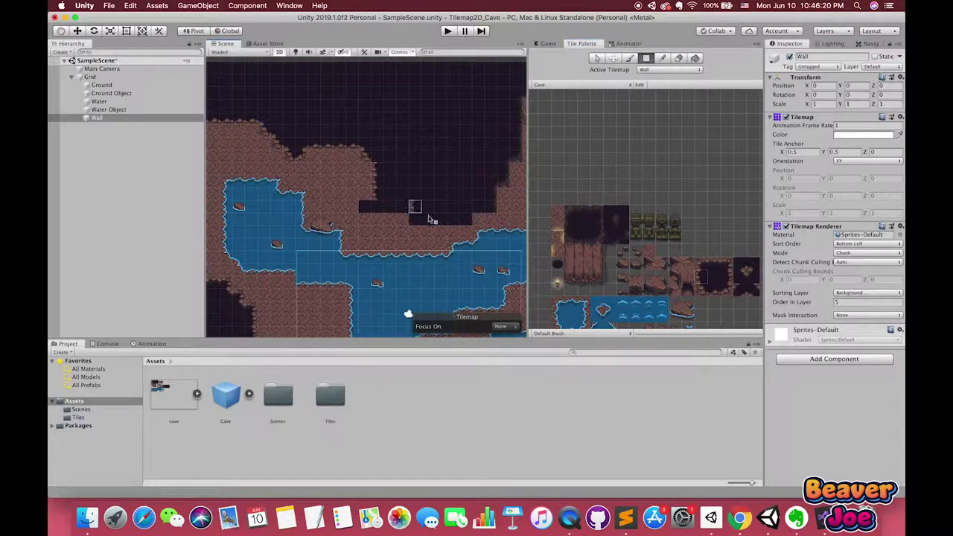
- Paint a rocky wall tile on the cave edge, toggling between Ground and Wall tilemaps and eraser
click(365, 205)
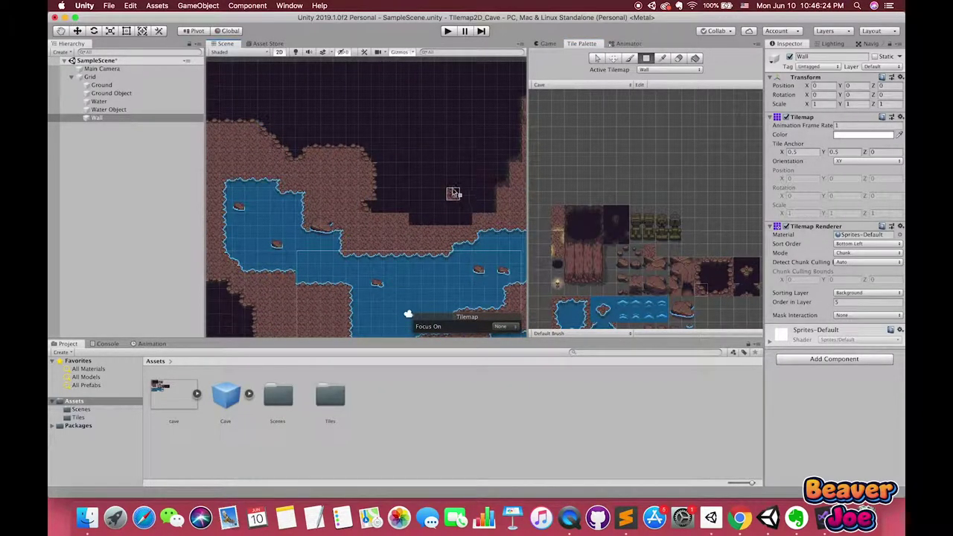
click(134, 85)
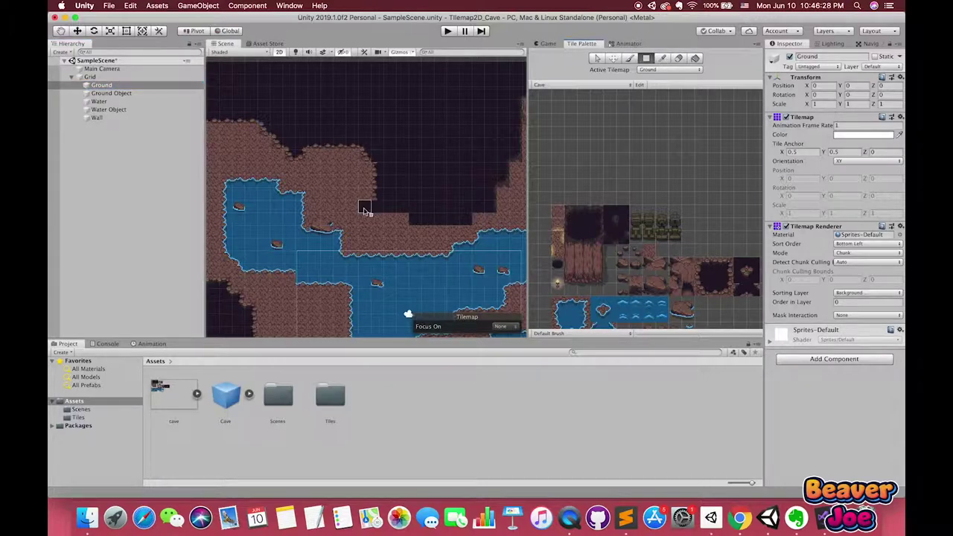
click(132, 118)
click(678, 59)
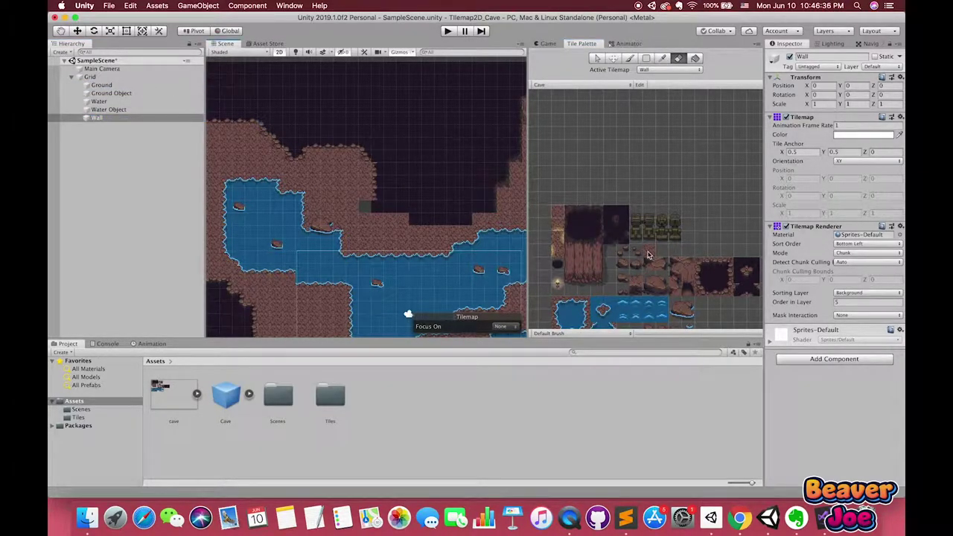
click(130, 86)
click(366, 208)
click(632, 58)
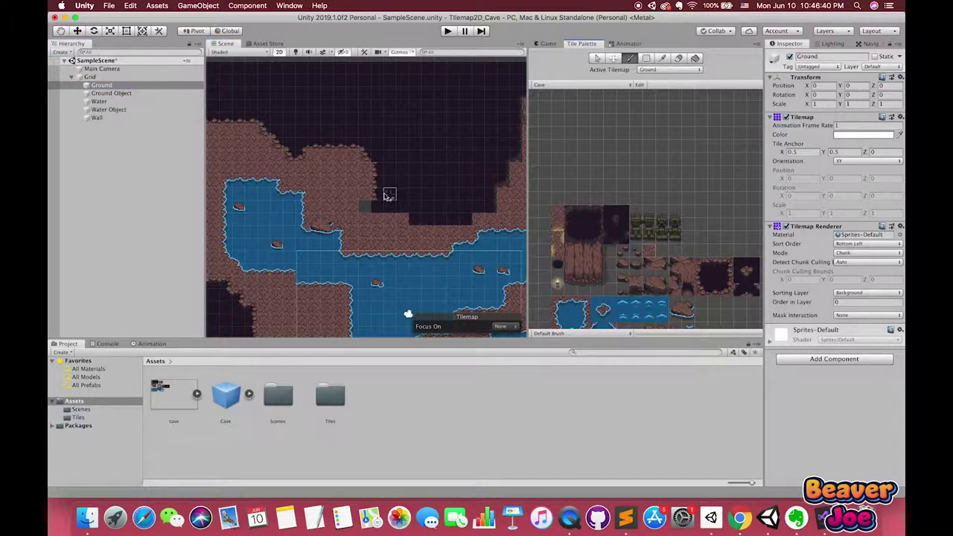
click(97, 118)
click(709, 271)
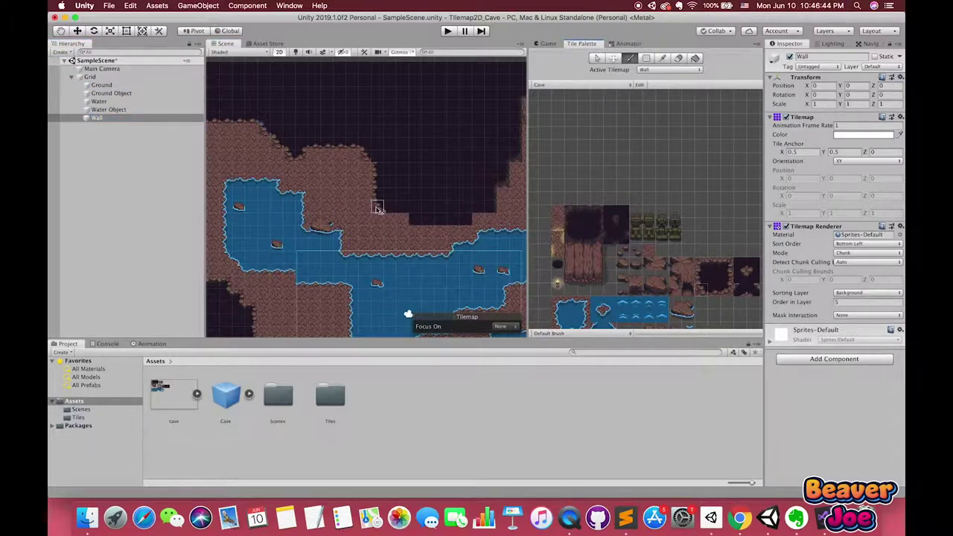
- Zoom out and recenter the Scene view with F to see the whole cave map
scroll(480, 222, right, 1)
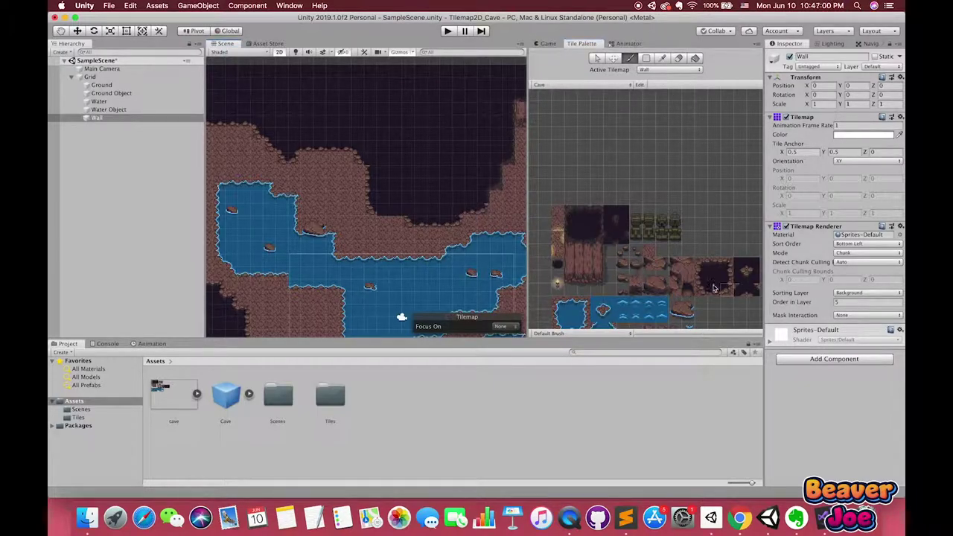
scroll(404, 223, down, 1)
scroll(409, 233, down, 1)
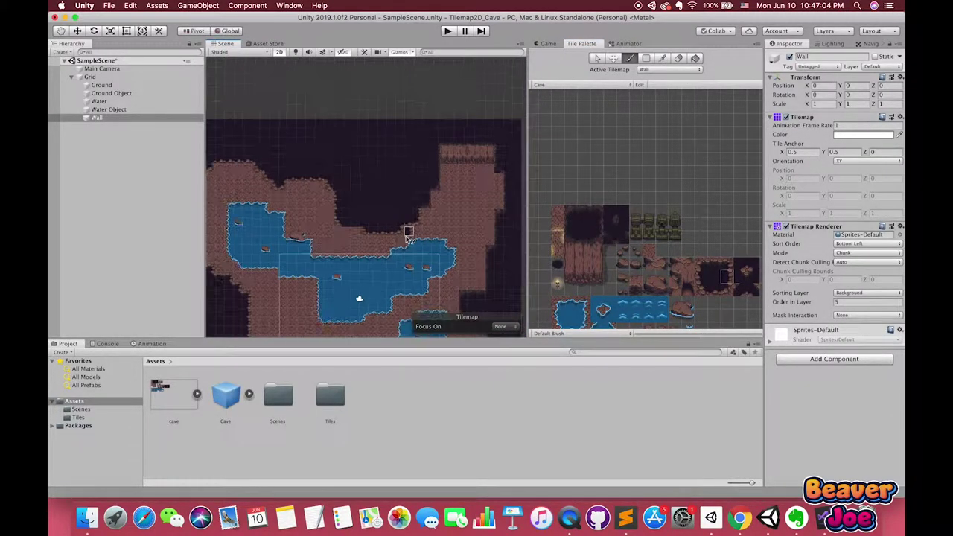
scroll(421, 235, down, 1)
scroll(447, 227, up, 2)
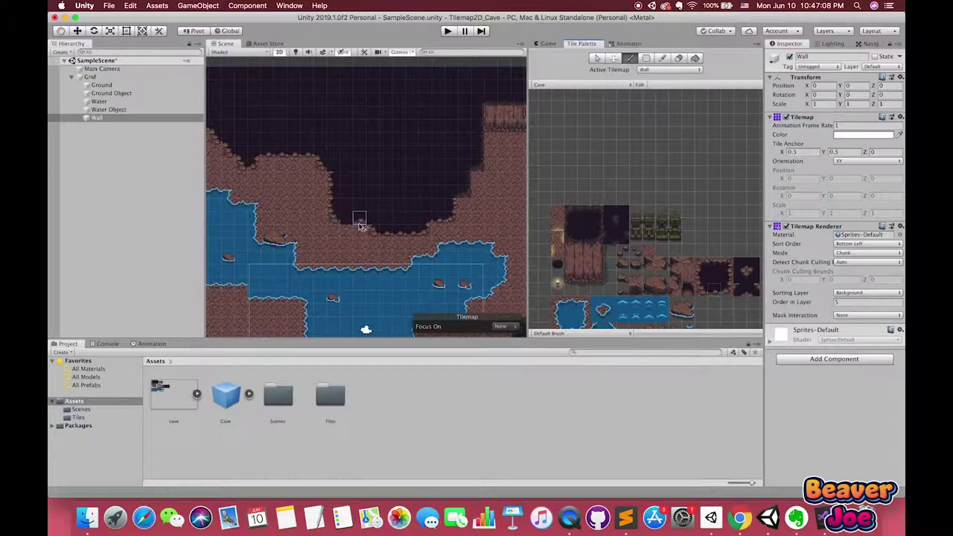
scroll(411, 221, down, 1)
scroll(421, 230, down, 1)
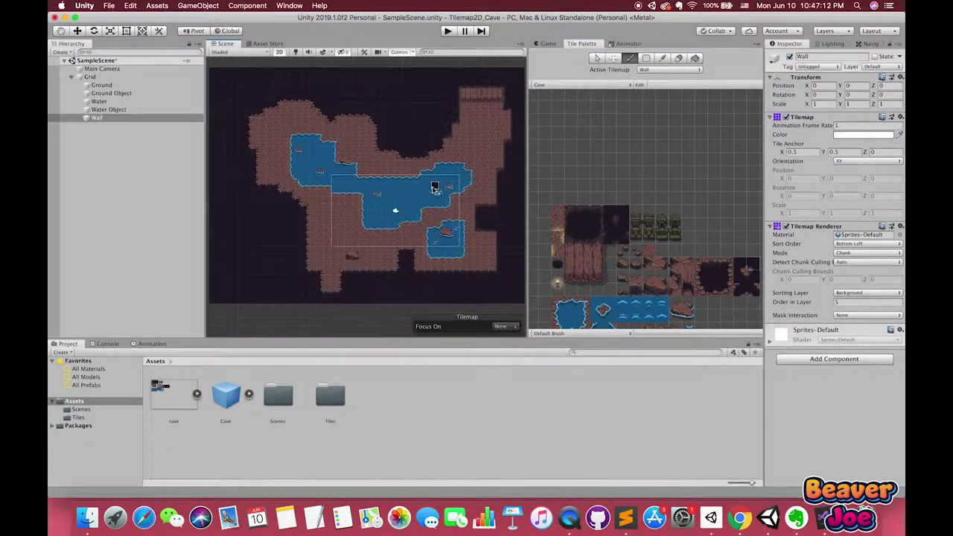
scroll(445, 201, down, 1)
click(104, 88)
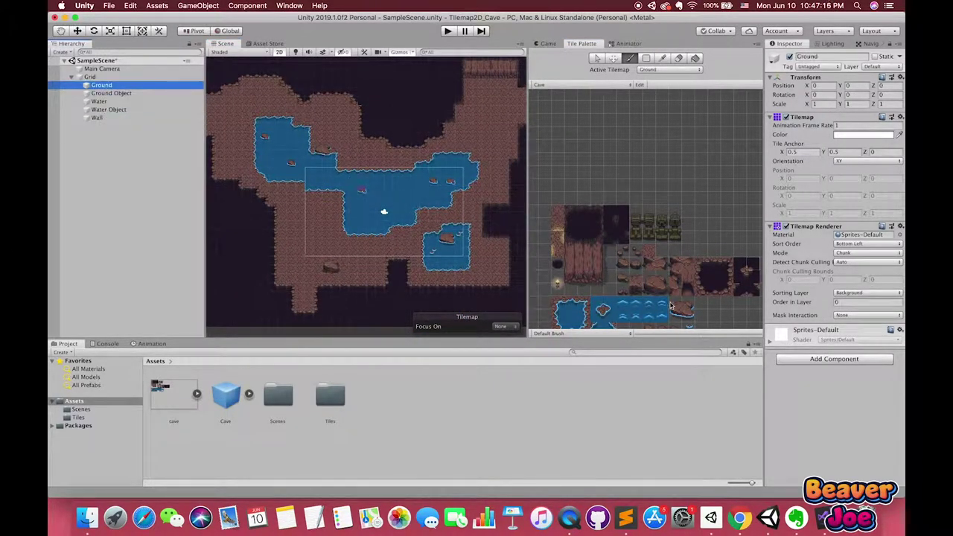
click(609, 263)
key(f)
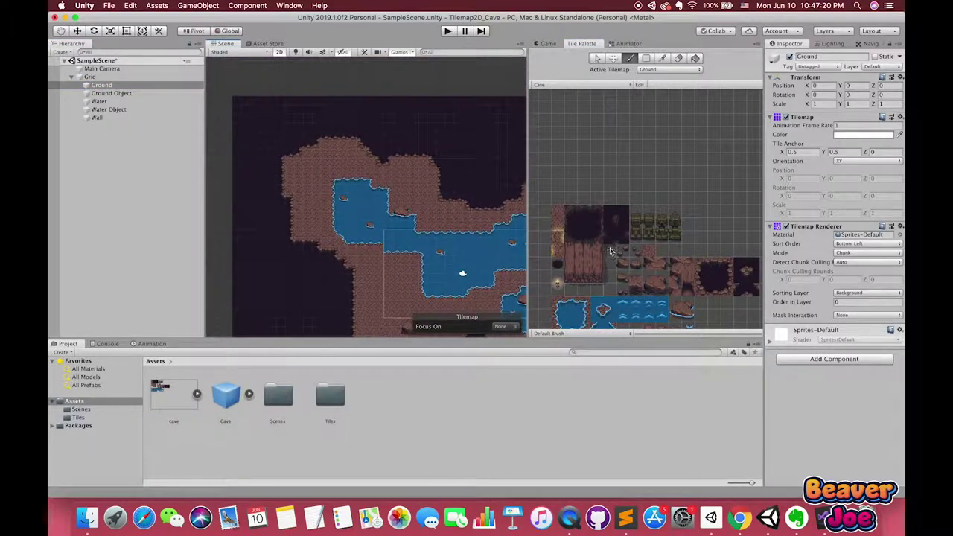
- Toggle between the picker and brush tools and make Wall the active tilemap again
scroll(447, 227, down, 1)
scroll(459, 239, down, 1)
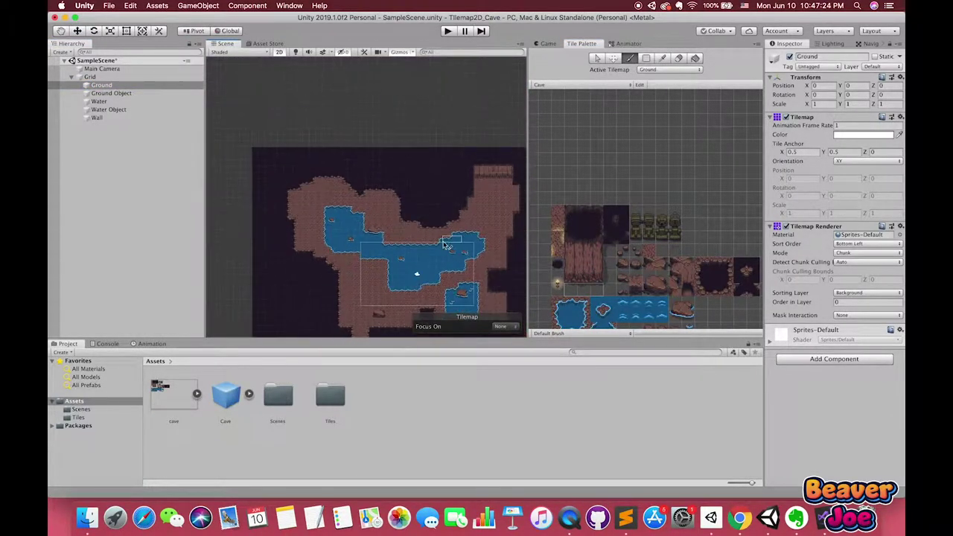
scroll(467, 229, down, 1)
scroll(463, 228, up, 1)
key(i)
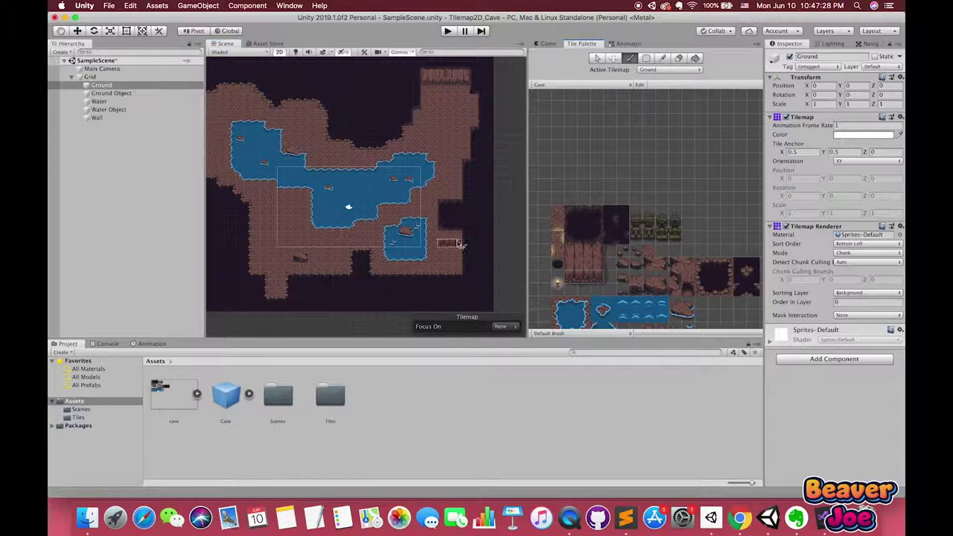
key(b)
key(i)
key(b)
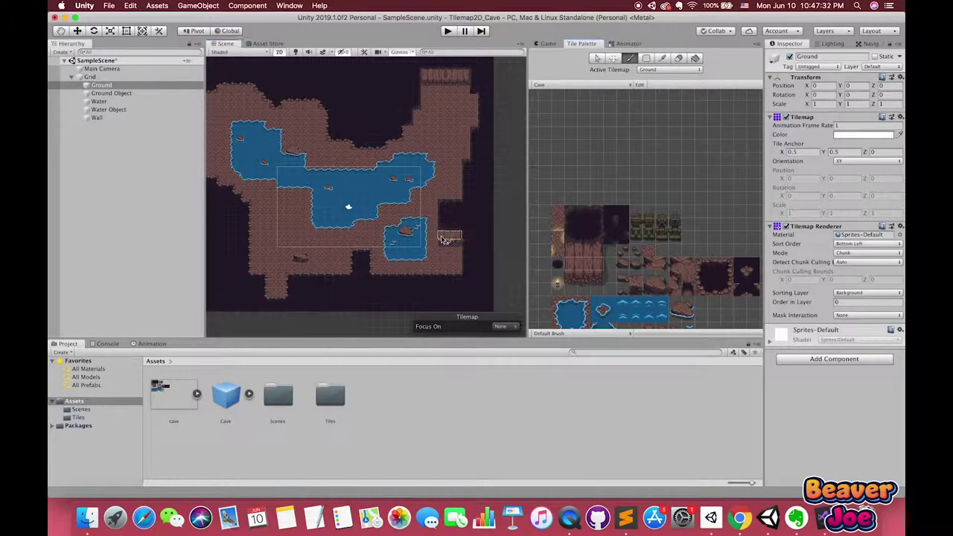
click(97, 117)
- Sample a wall tile from the map and choose a cliff wall tile from the palette
click(448, 241)
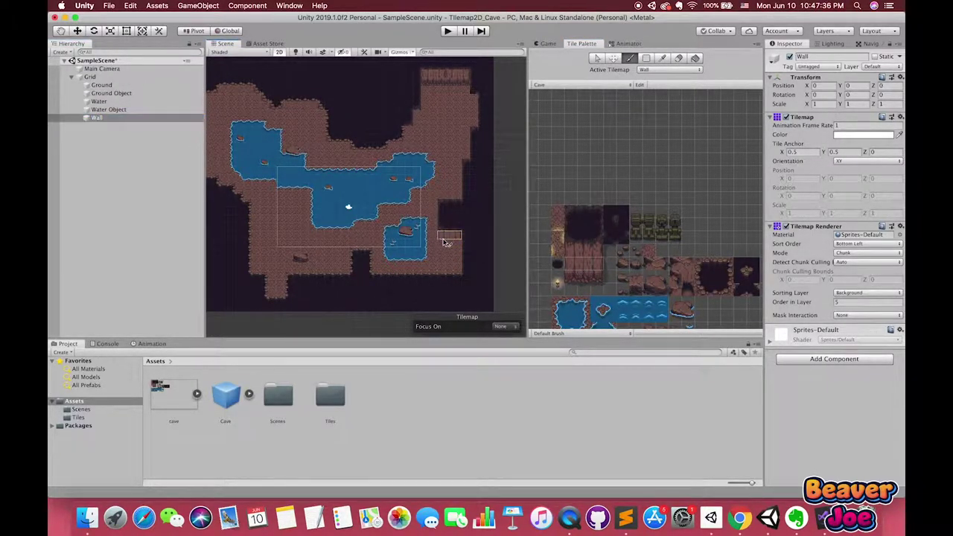
key(i)
key(b)
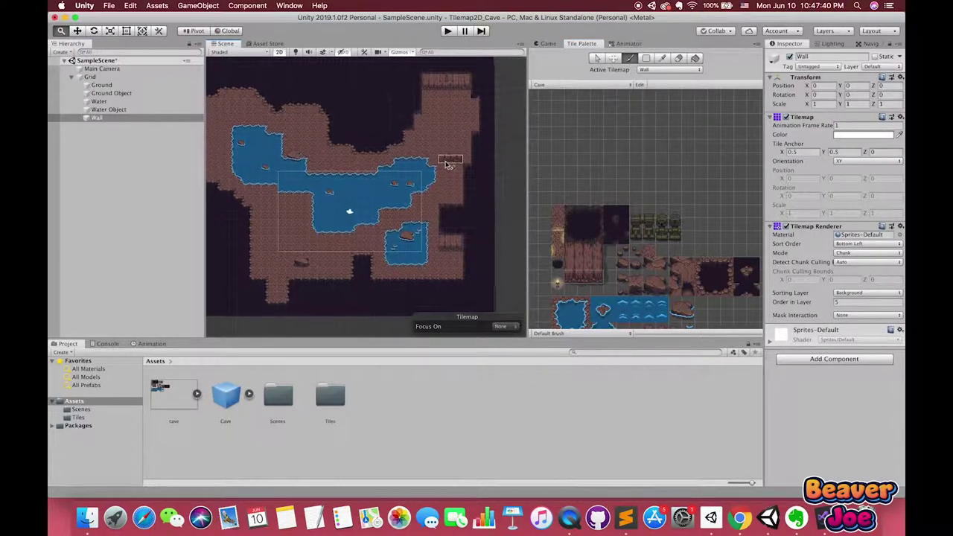
middle_drag(457, 134, 459, 149)
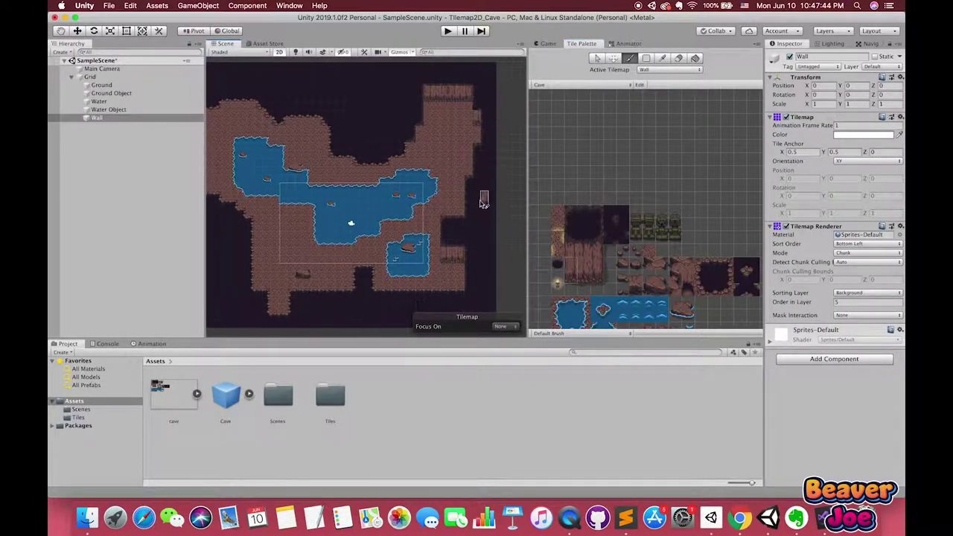
scroll(450, 123, left, 3)
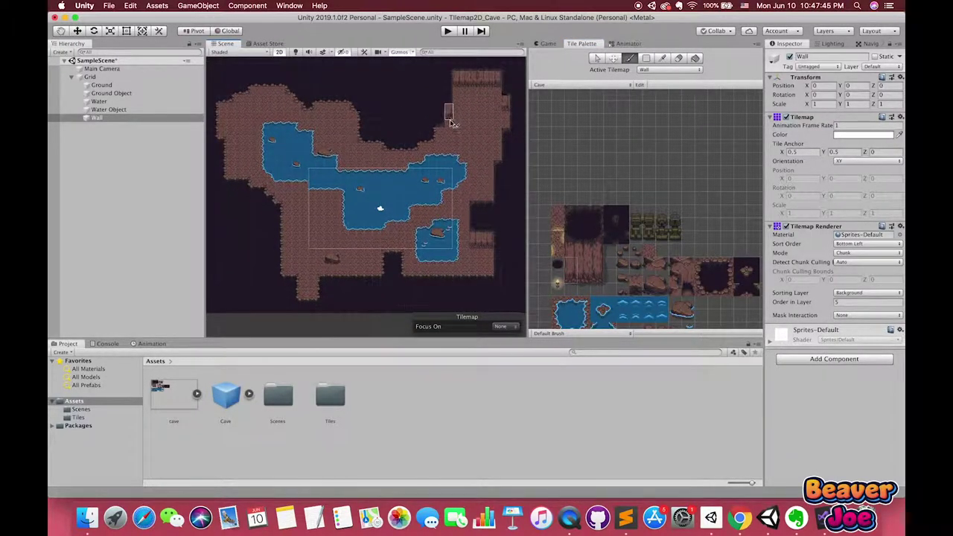
click(598, 265)
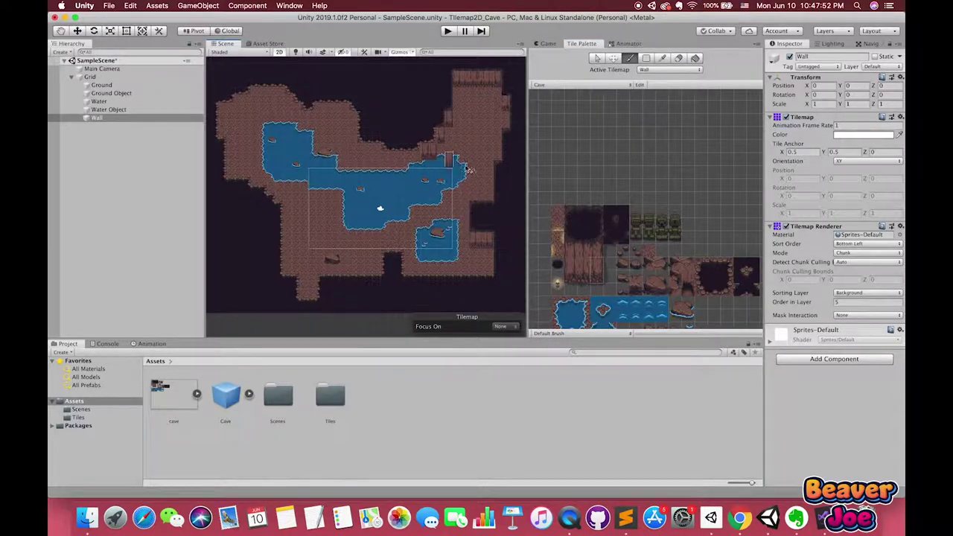
scroll(467, 169, up, 5)
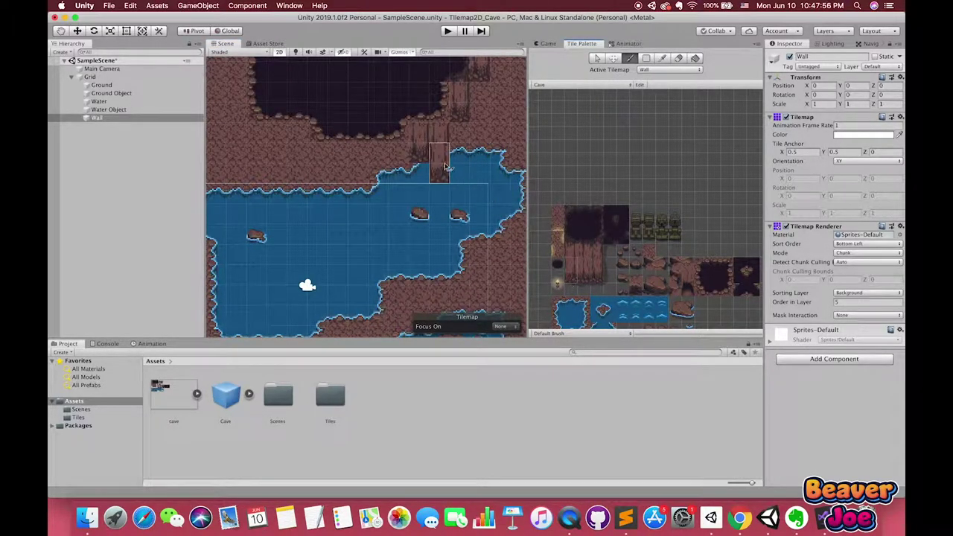
scroll(447, 179, down, 1)
- Paint cliff wall tiles along the lake's upper edge and beside the water
drag(428, 170, 343, 170)
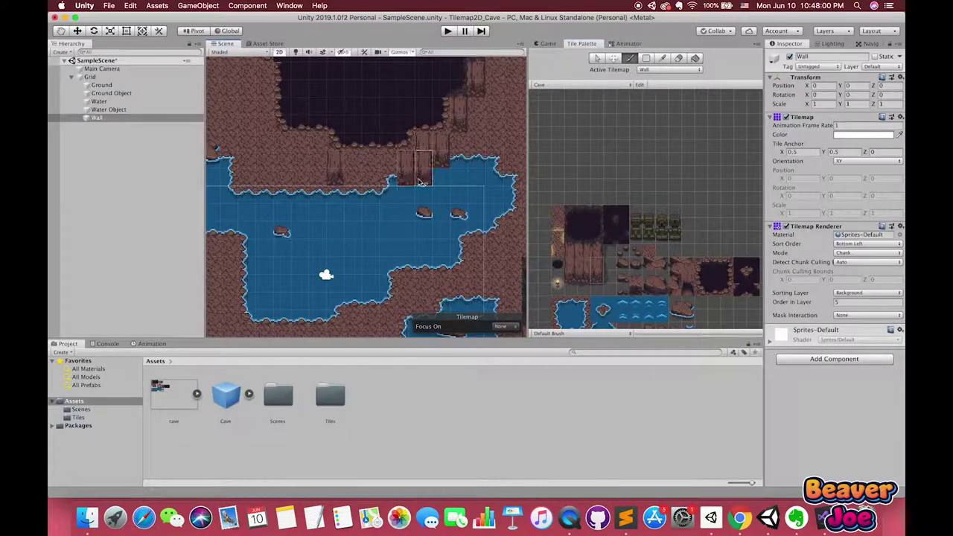
scroll(436, 207, down, 3)
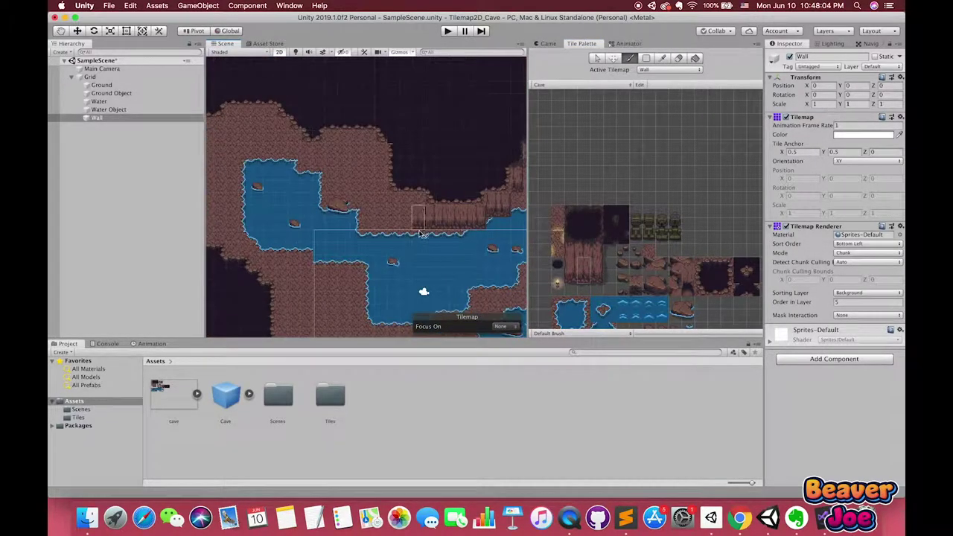
scroll(406, 216, down, 2)
click(405, 219)
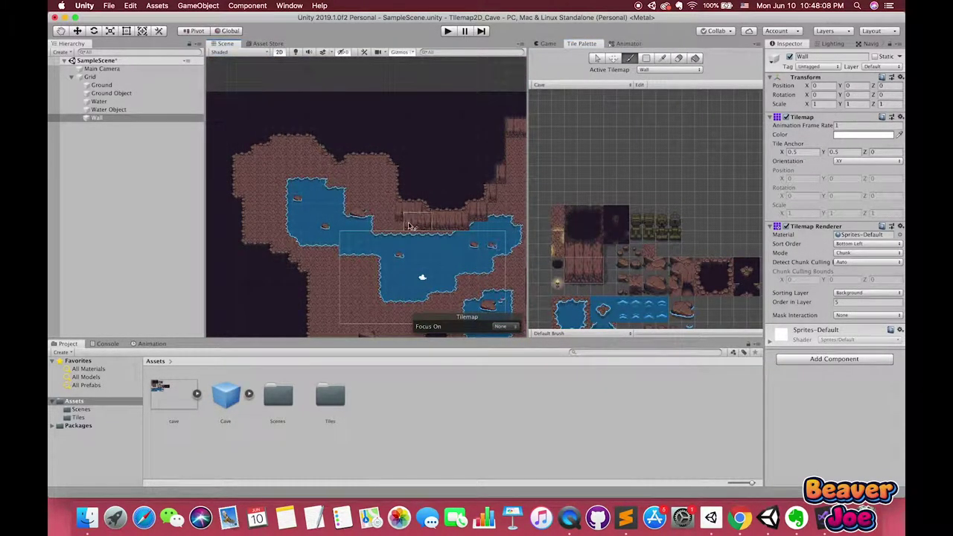
click(594, 268)
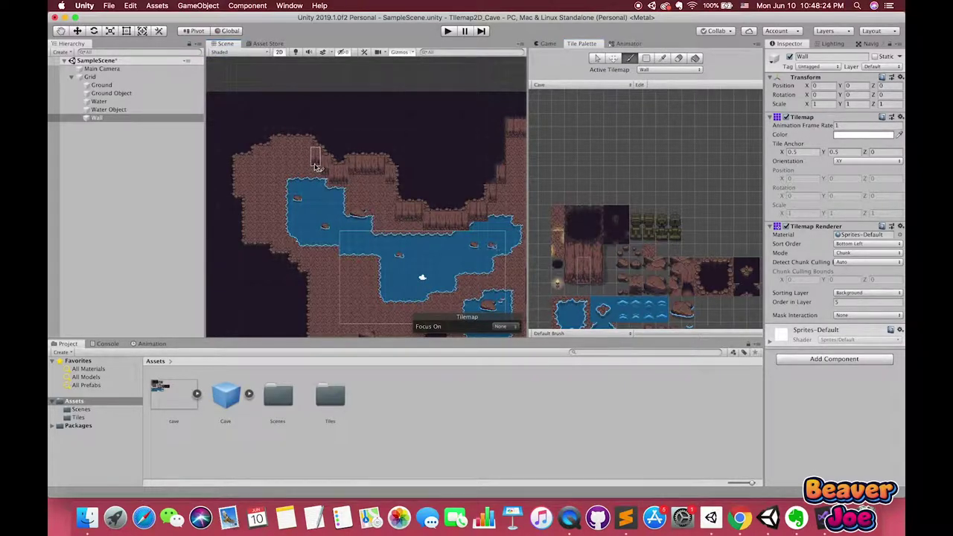
- Sample a block of tiles, including a ground tile, and make Ground the active tilemap
ctrl+drag(316, 165, 290, 155)
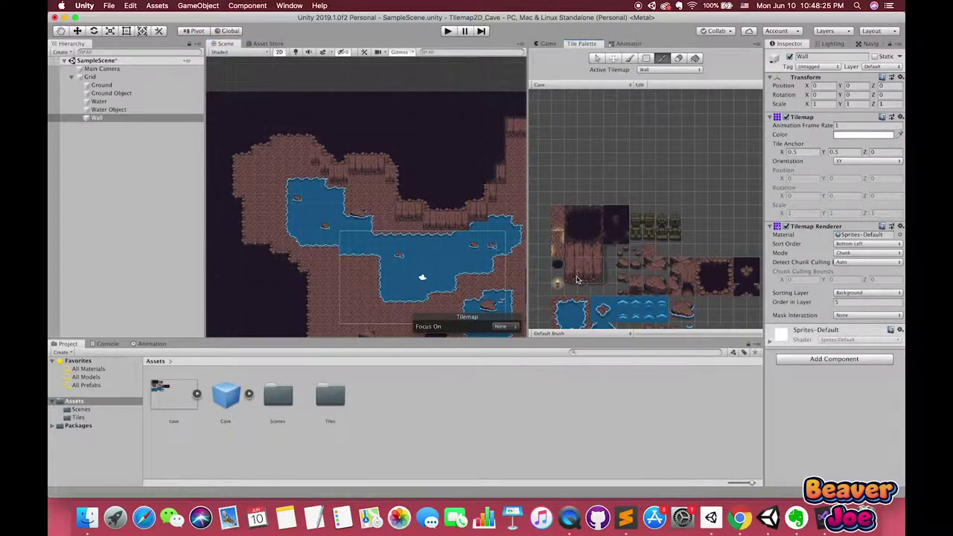
ctrl+click(268, 162)
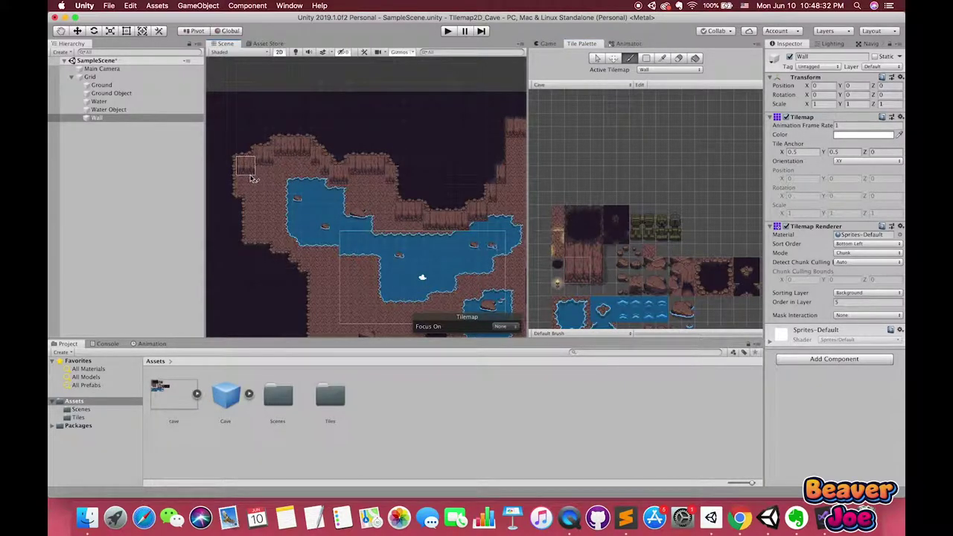
scroll(447, 209, up, 3)
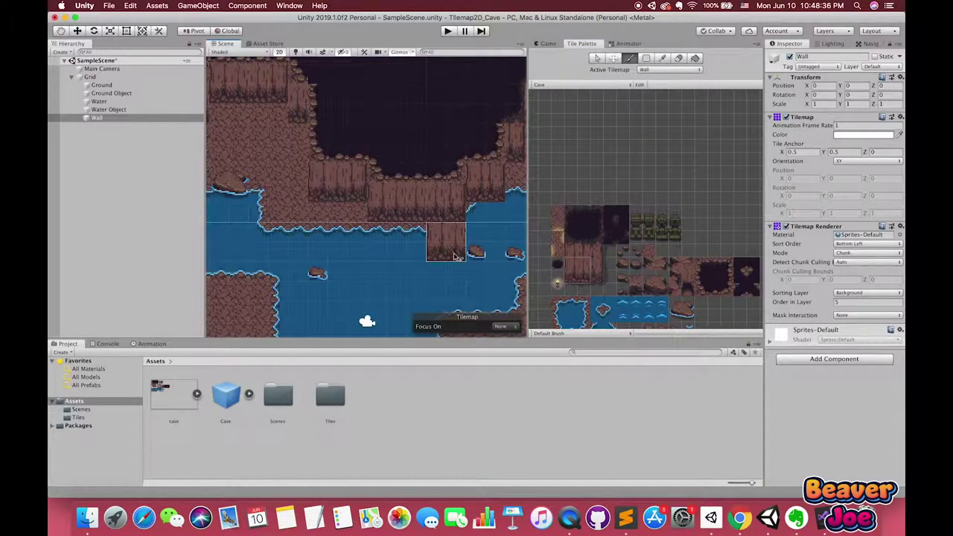
scroll(452, 209, down, 5)
scroll(440, 219, up, 3)
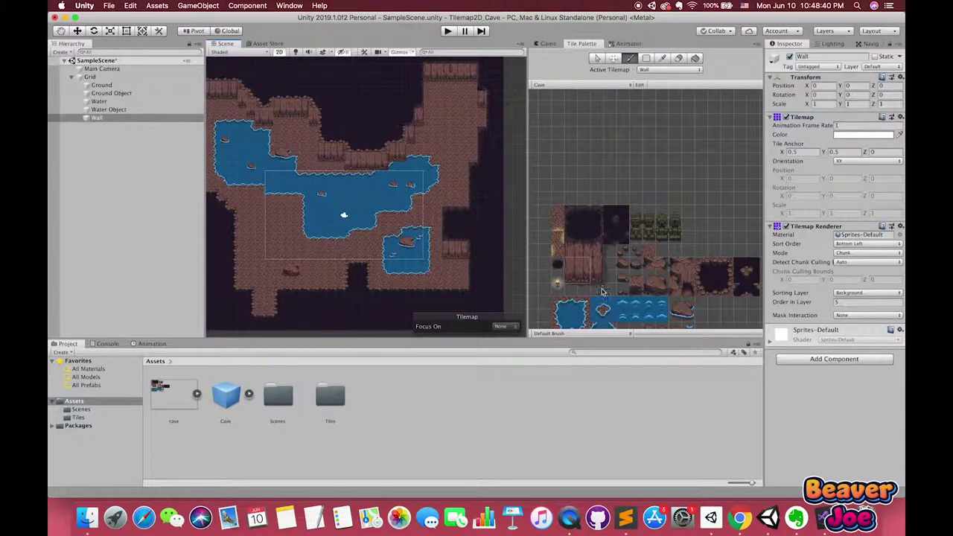
click(435, 237)
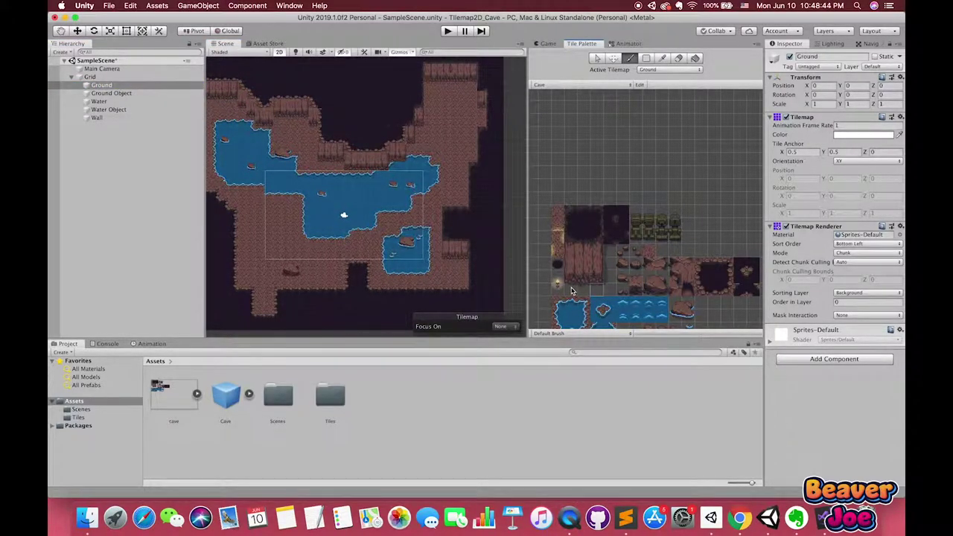
- Paint a tile in the upper cave area on the Ground tilemap, then switch editing to Ground Object
click(110, 116)
click(98, 86)
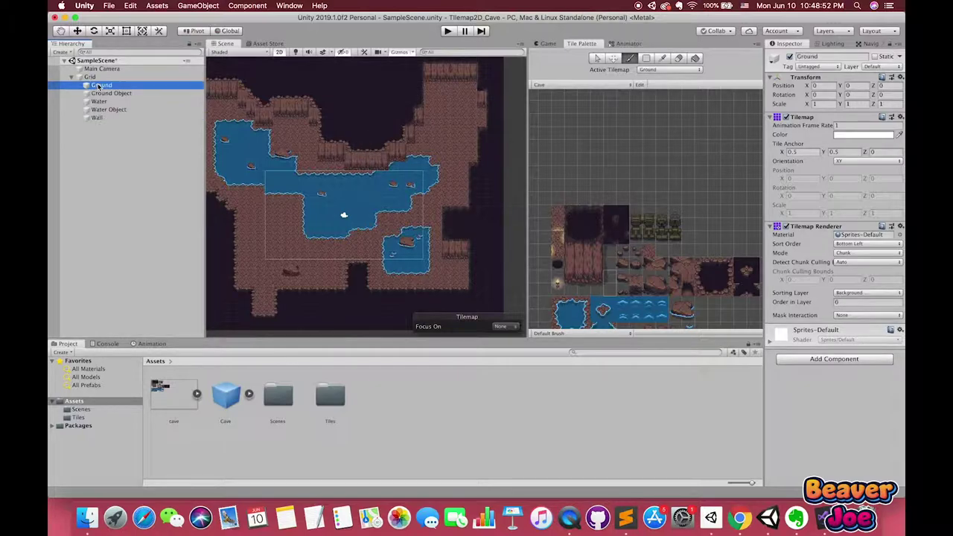
click(571, 291)
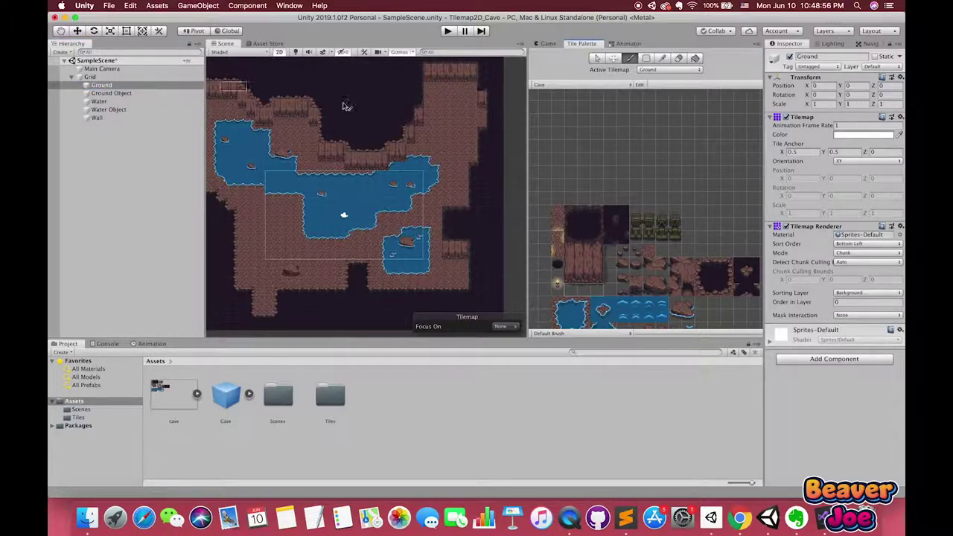
scroll(457, 77, up, 3)
click(446, 84)
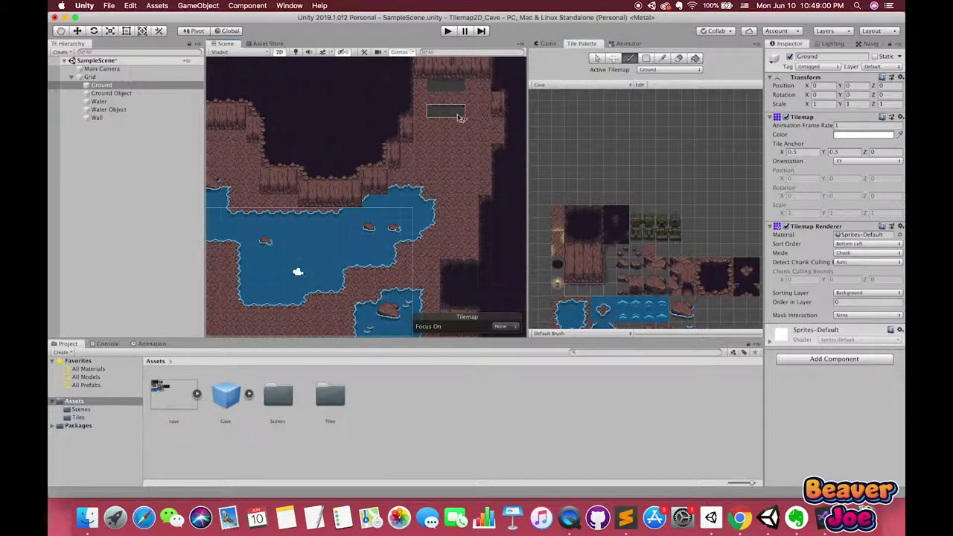
click(111, 93)
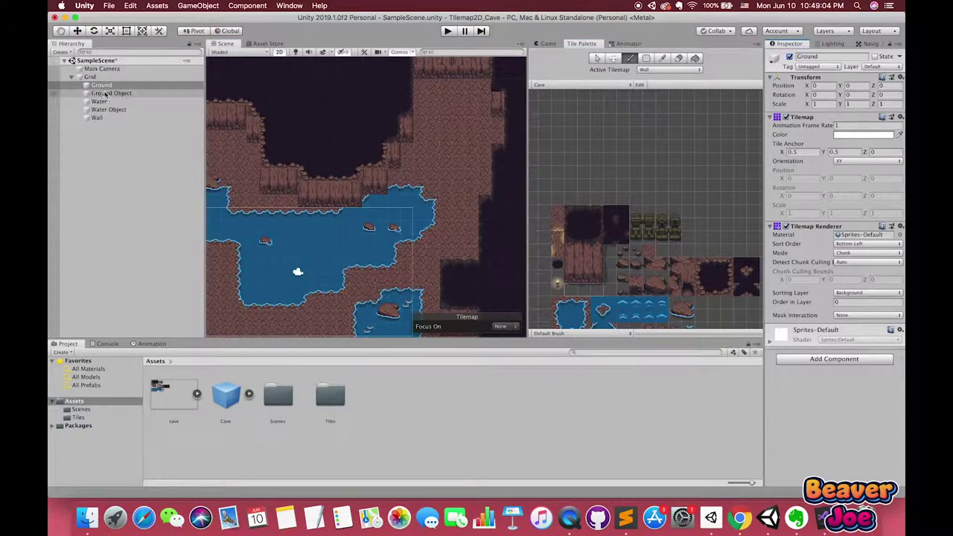
- Add a new tilemap named Shadow under Grid and move it below Ground
double_click(90, 77)
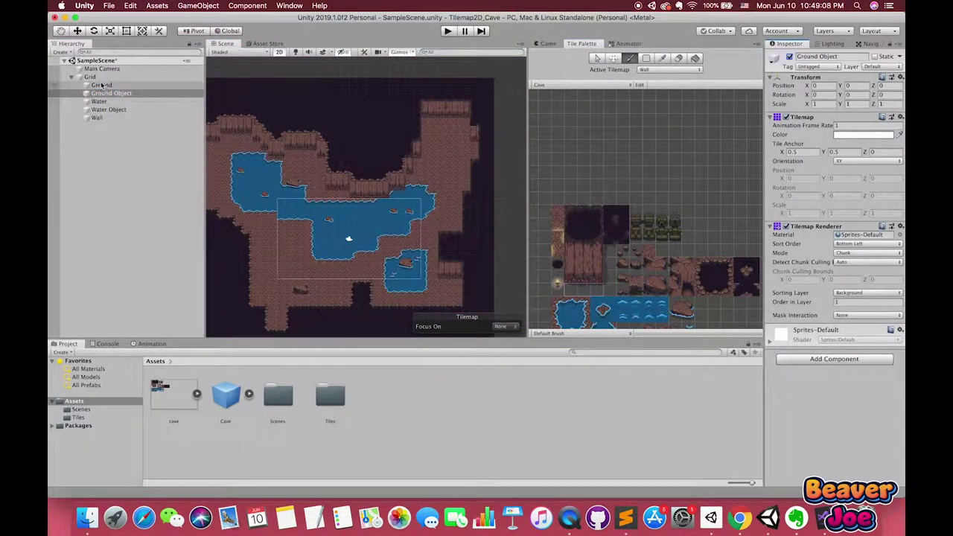
right_click(102, 77)
mouse_move(165, 192)
click(206, 208)
text(Shadow)
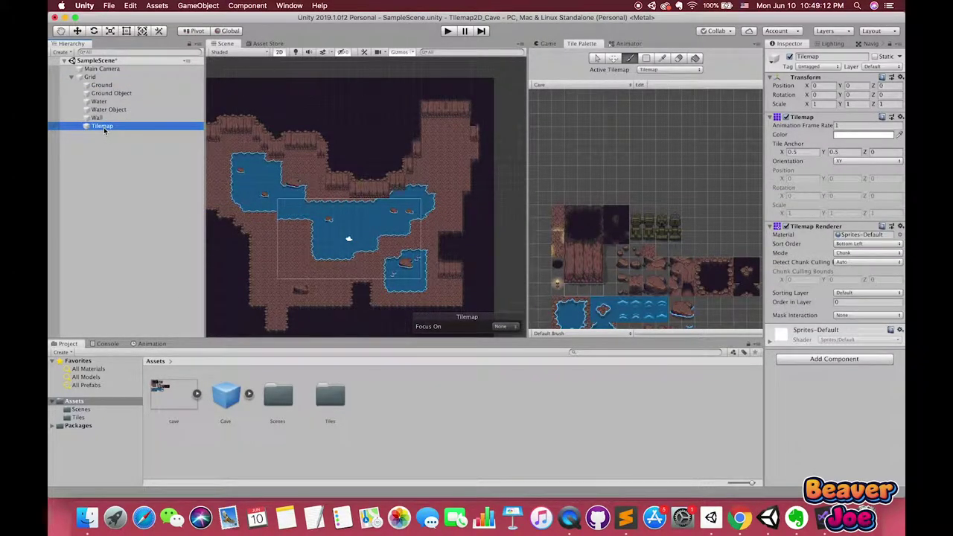
key(Return)
drag(111, 125, 104, 90)
- Put Shadow on the Background sorting layer with order in layer 2
click(868, 293)
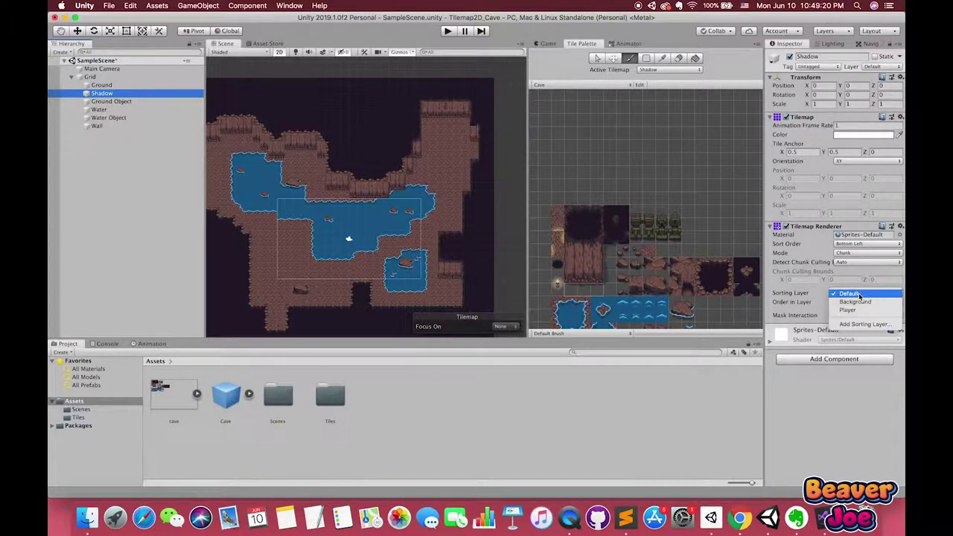
click(842, 302)
click(841, 302)
key(Return)
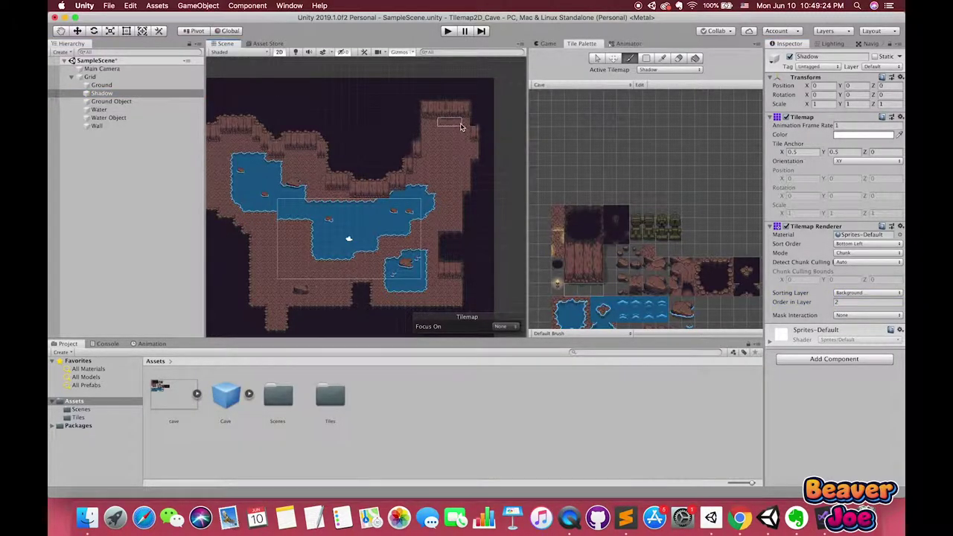
- Pick a shadow tile from the palette and change Shadow's order in layer to 15
key(i)
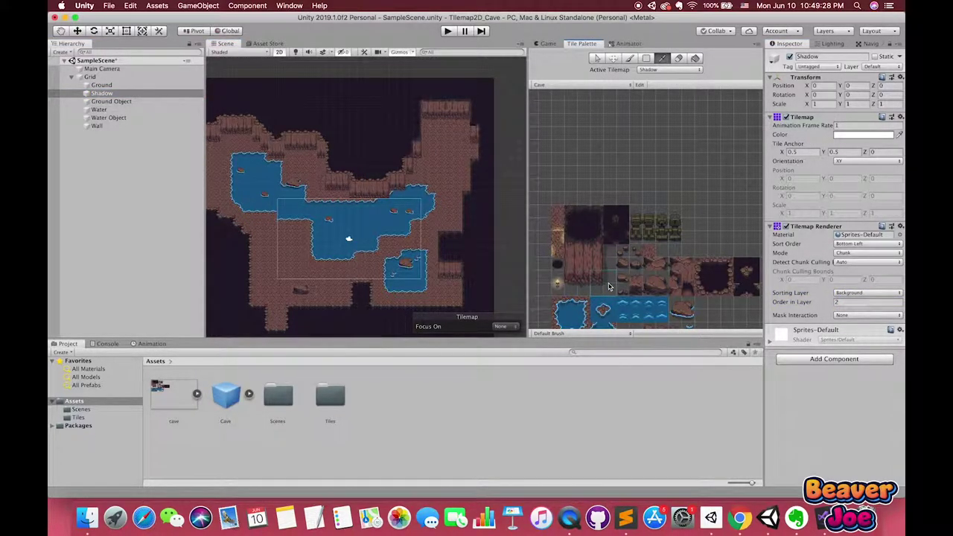
click(600, 290)
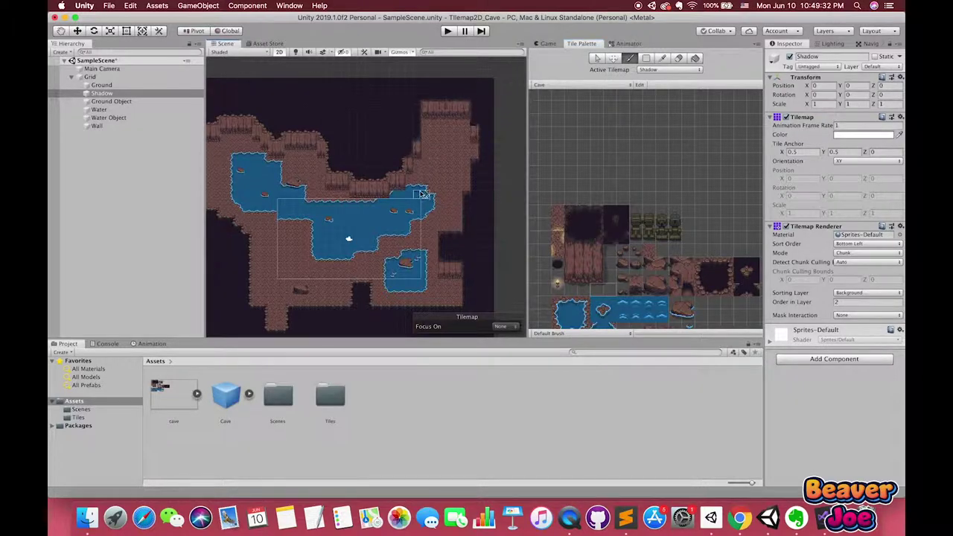
scroll(378, 203, up, 3)
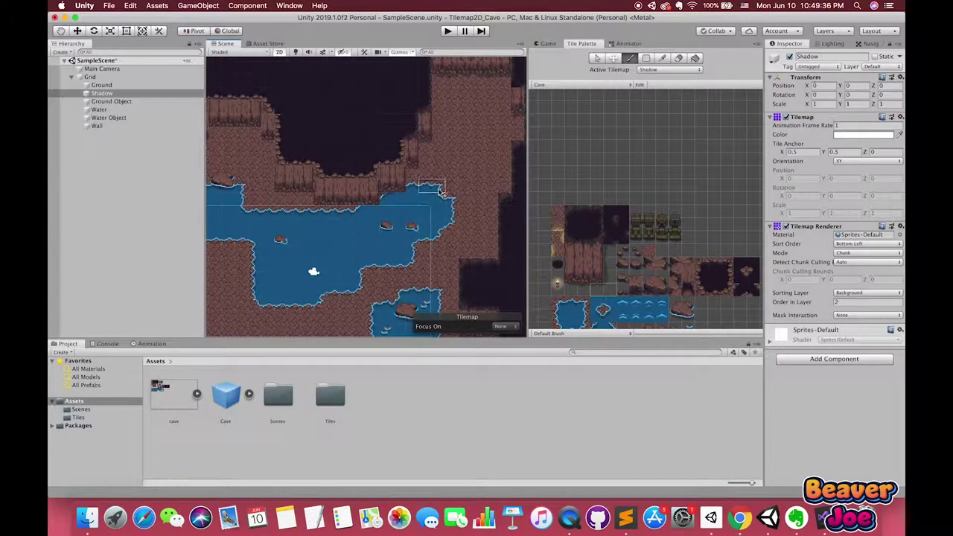
click(847, 303)
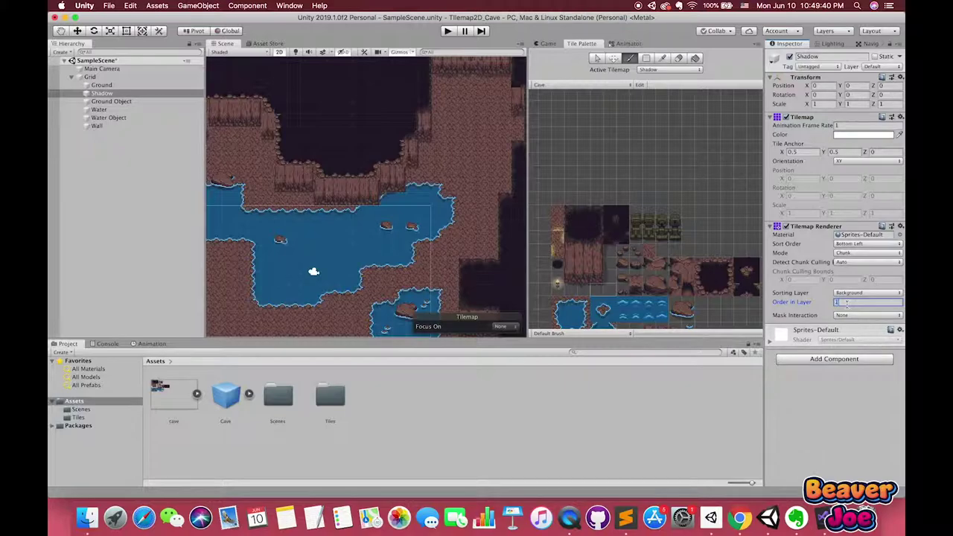
text(15)
click(618, 213)
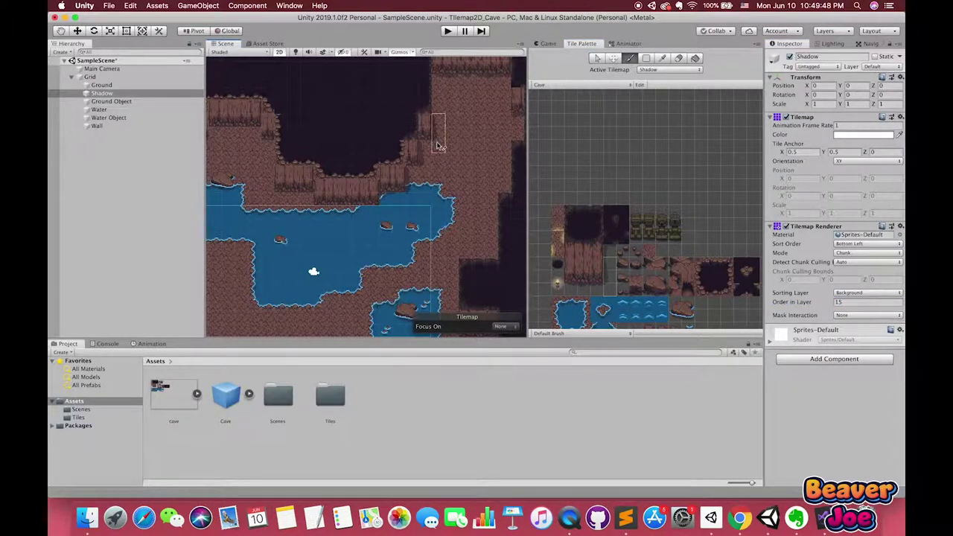
- Paint a shadow strip along the cave's left wall with another palette tile
click(592, 291)
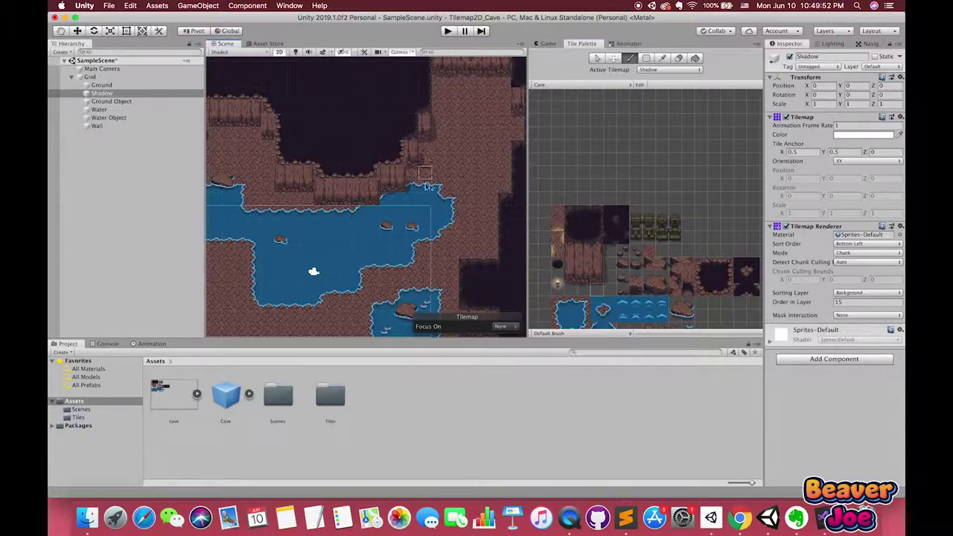
scroll(459, 227, up, 3)
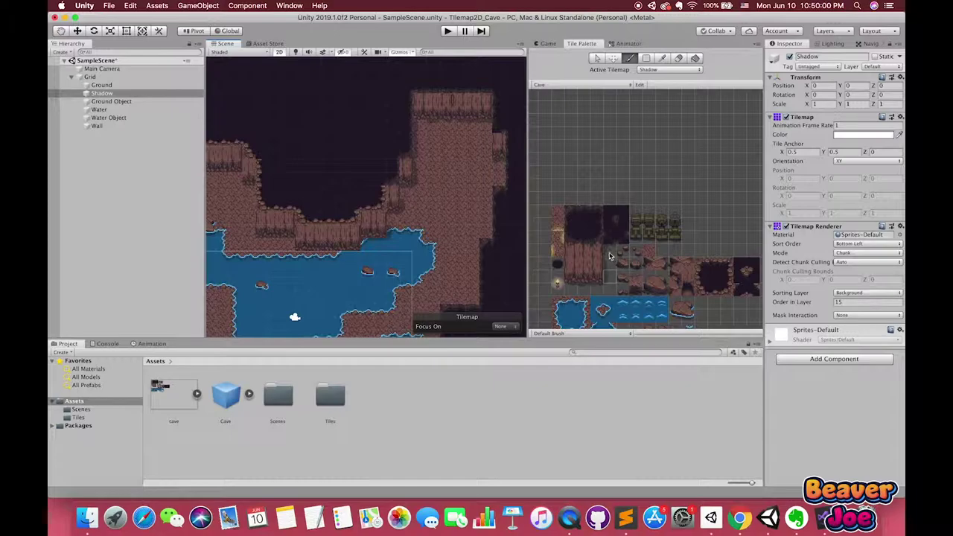
scroll(487, 219, down, 2)
scroll(454, 213, down, 2)
scroll(479, 213, down, 1)
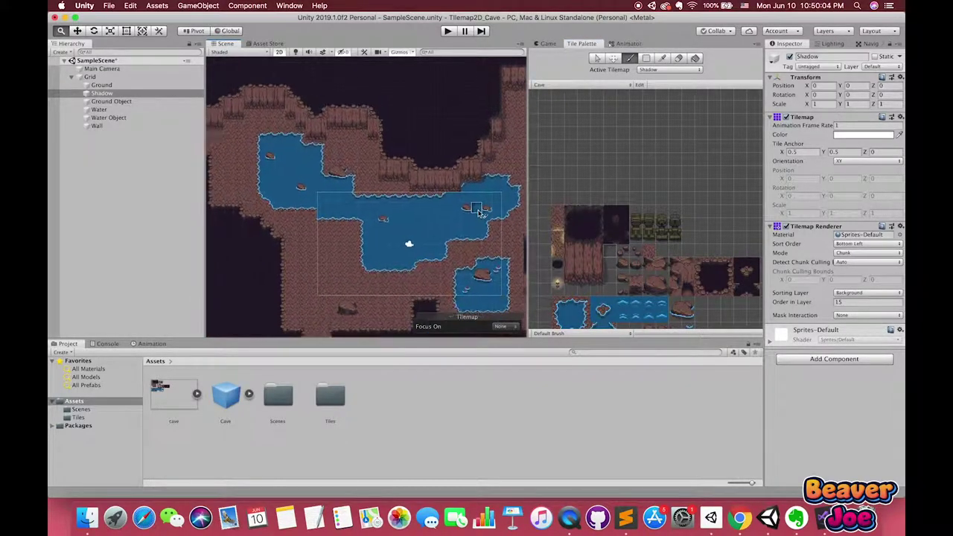
middle_drag(479, 213, 519, 192)
drag(332, 225, 332, 268)
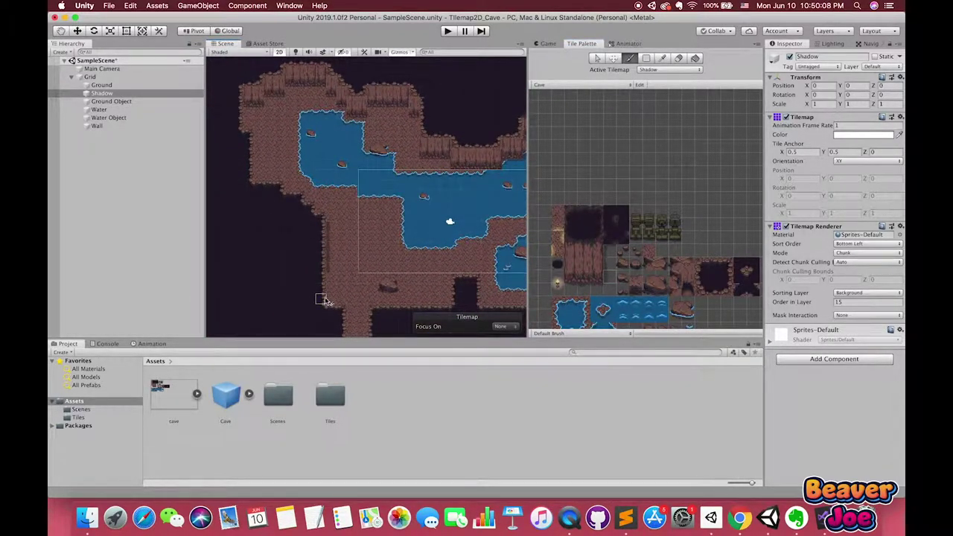
middle_drag(351, 313, 373, 216)
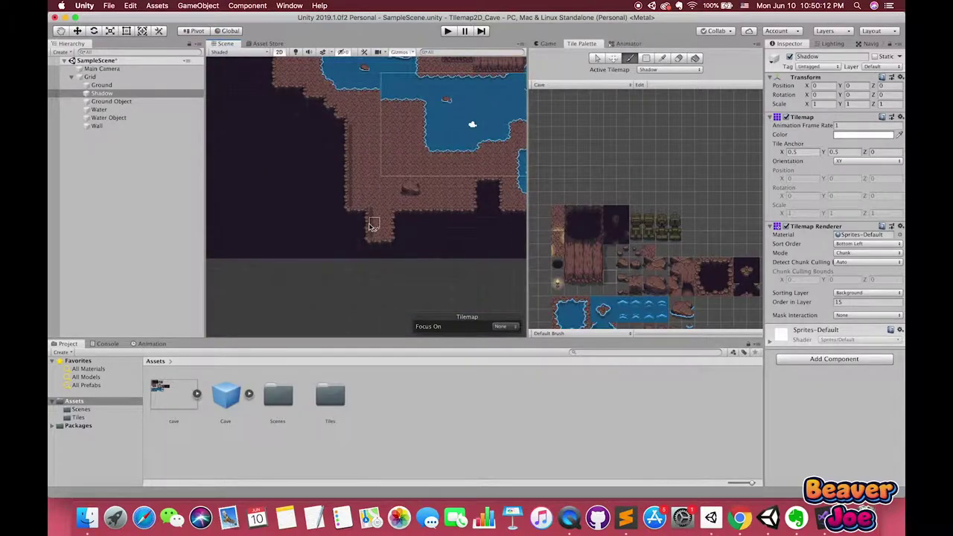
middle_drag(362, 80, 353, 137)
scroll(370, 209, down, 2)
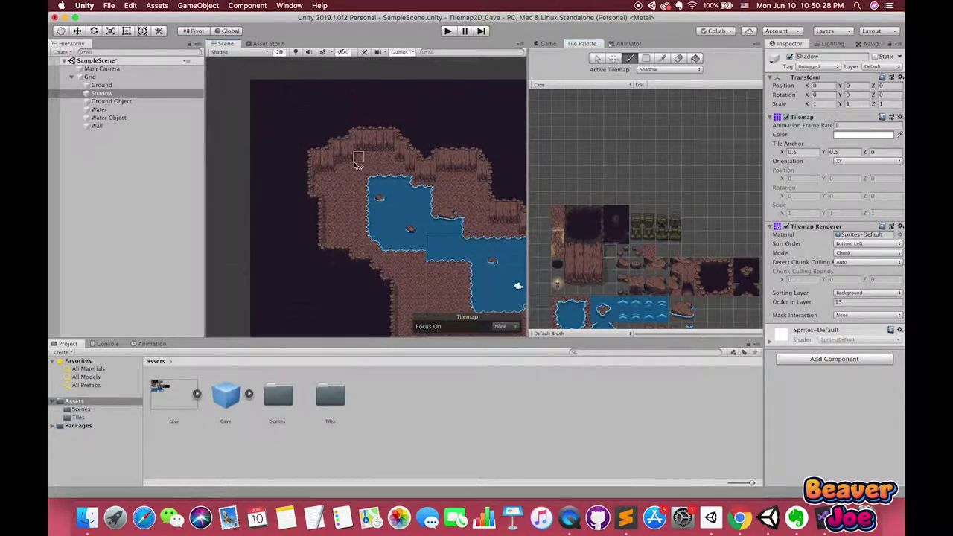
- Pick a different palette tile and zoom out over the whole cave map
click(585, 290)
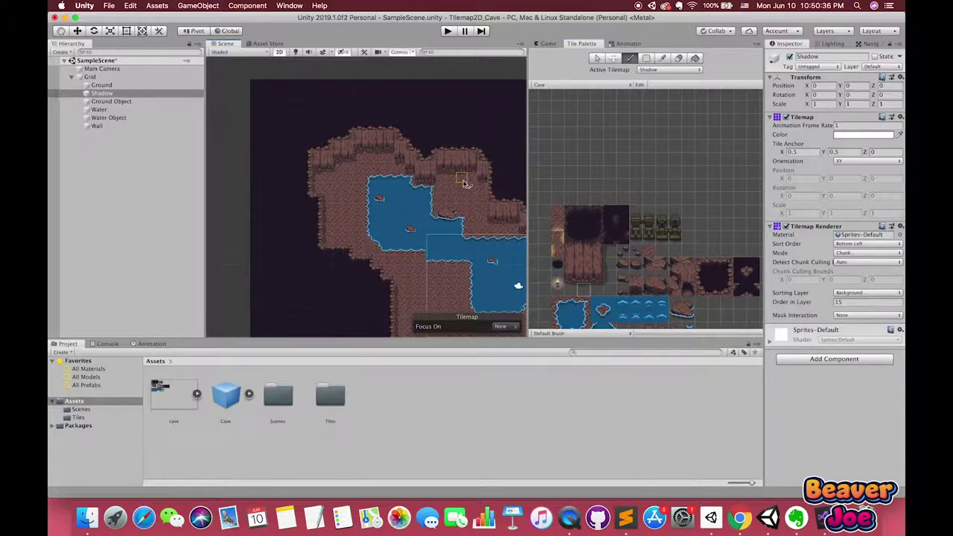
middle_drag(494, 232, 442, 210)
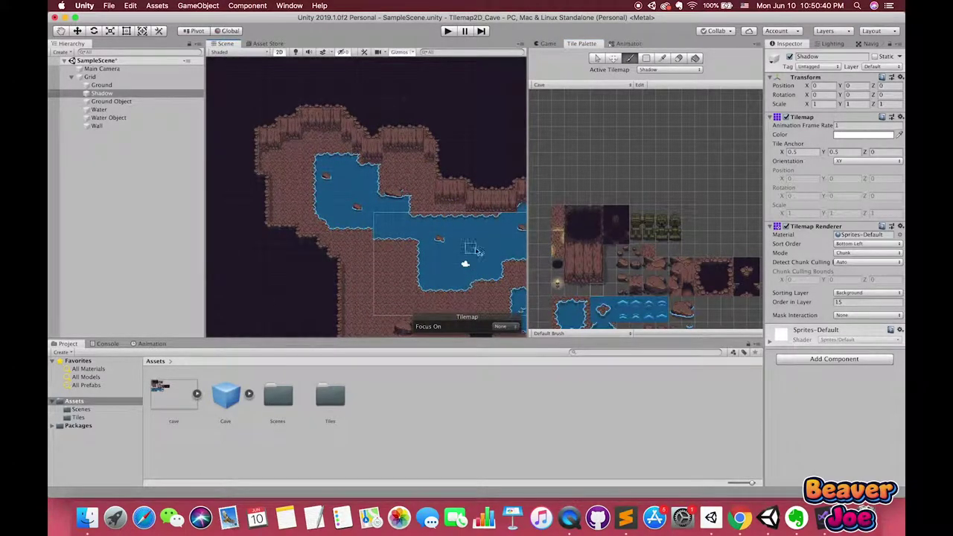
scroll(476, 251, down, 3)
scroll(442, 213, down, 2)
scroll(658, 272, down, 1)
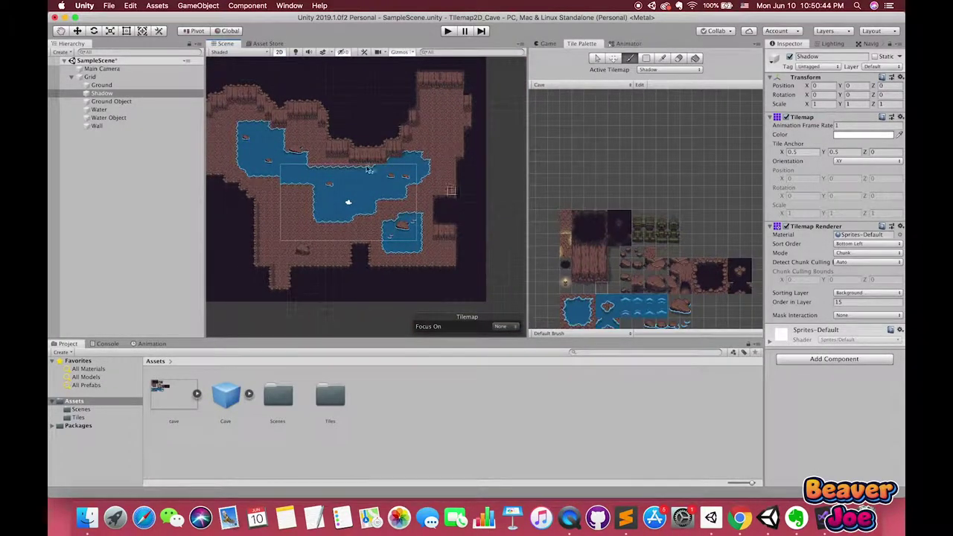
key(Down)
- Make Wall the active tilemap instead of Ground Object and choose a tile for it
middle_drag(452, 110, 421, 184)
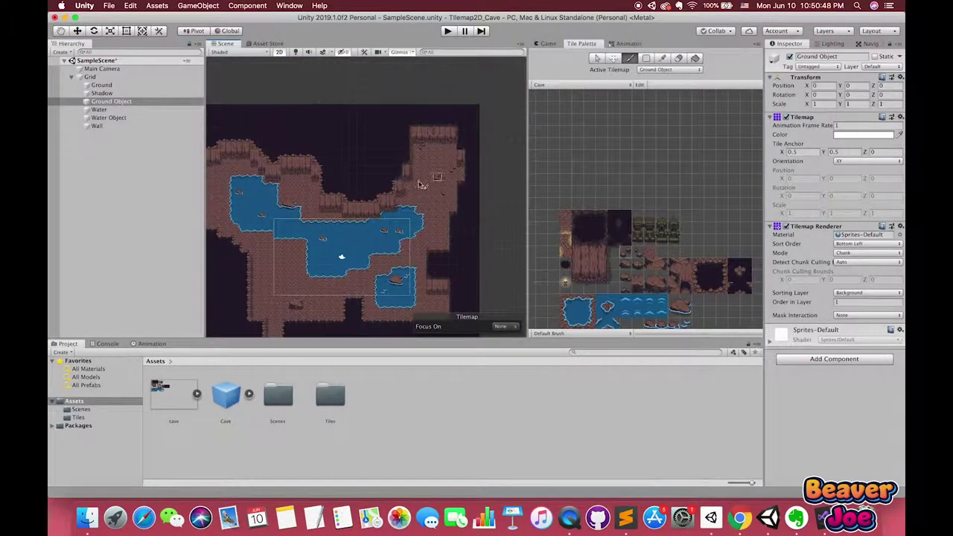
click(97, 126)
scroll(704, 283, up, 2)
click(698, 282)
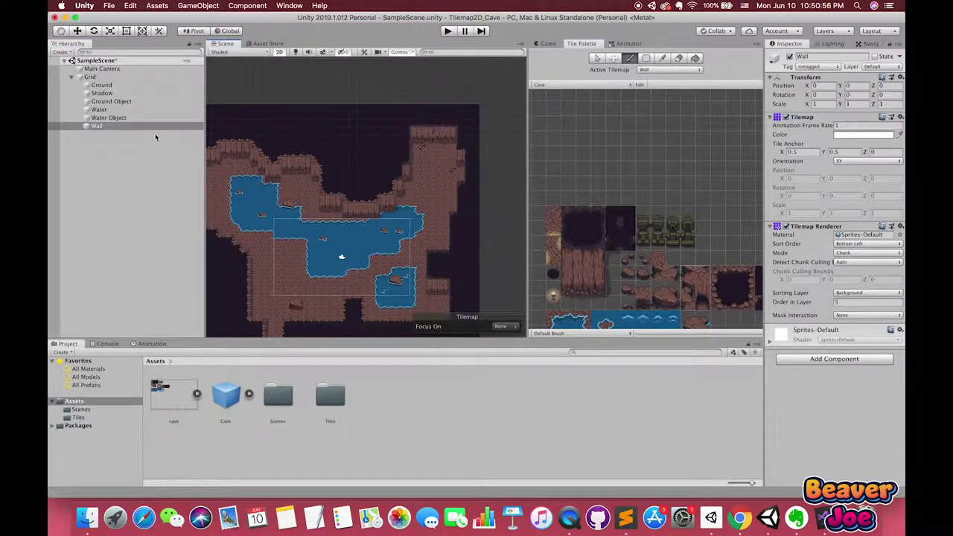
click(111, 126)
- Add a new tilemap named Cave Door under Grid
right_click(102, 77)
mouse_move(161, 189)
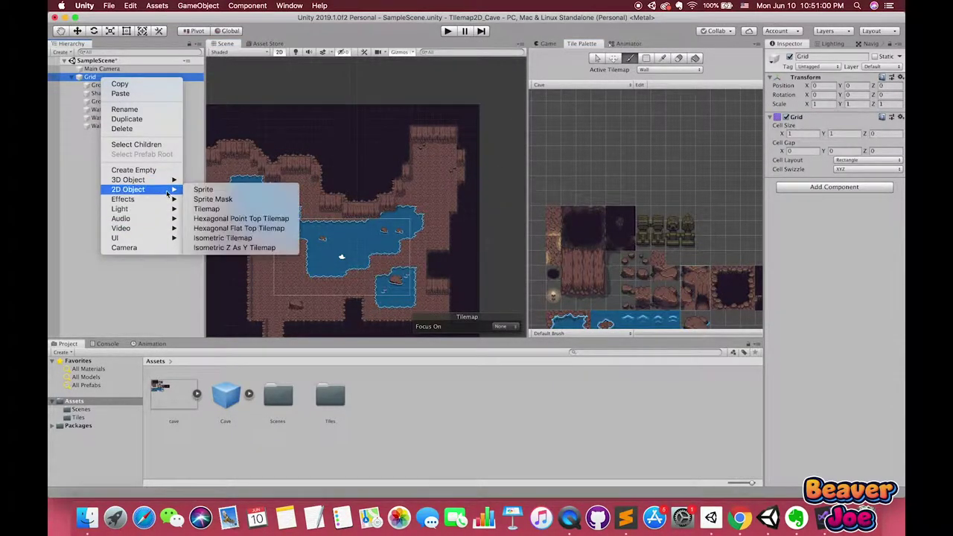
click(209, 209)
text(Cave)
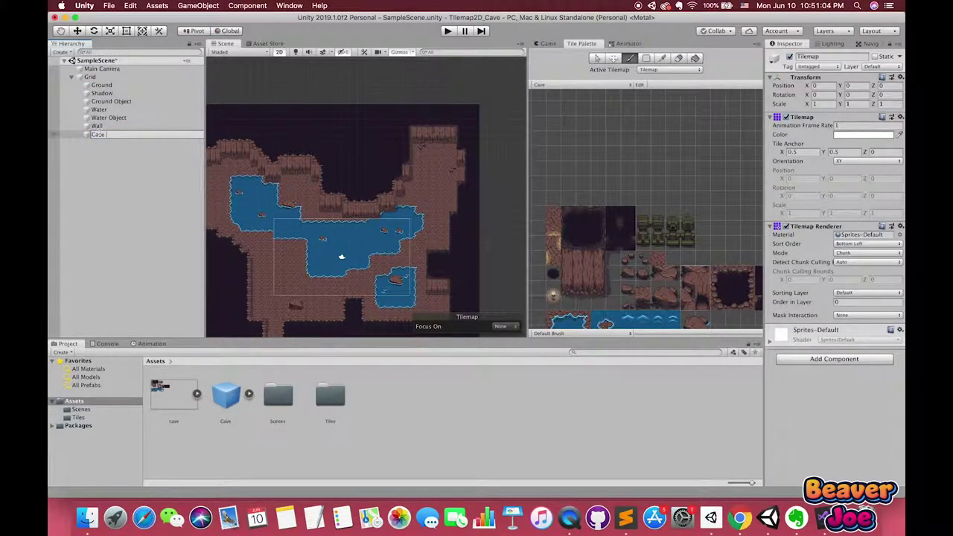
text( Door)
key(Return)
click(657, 70)
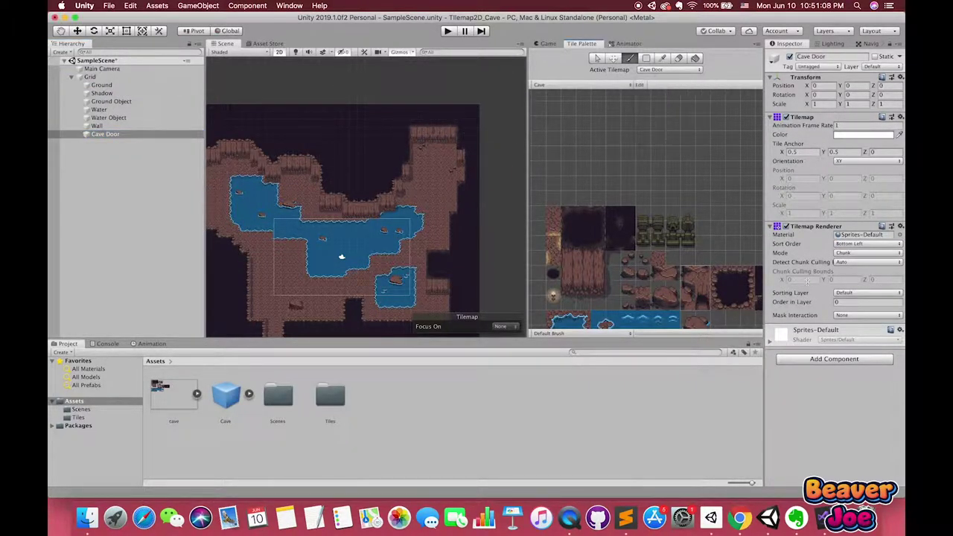
- Put Cave Door on the Background sorting layer with order in layer 8
click(853, 293)
click(853, 286)
click(849, 302)
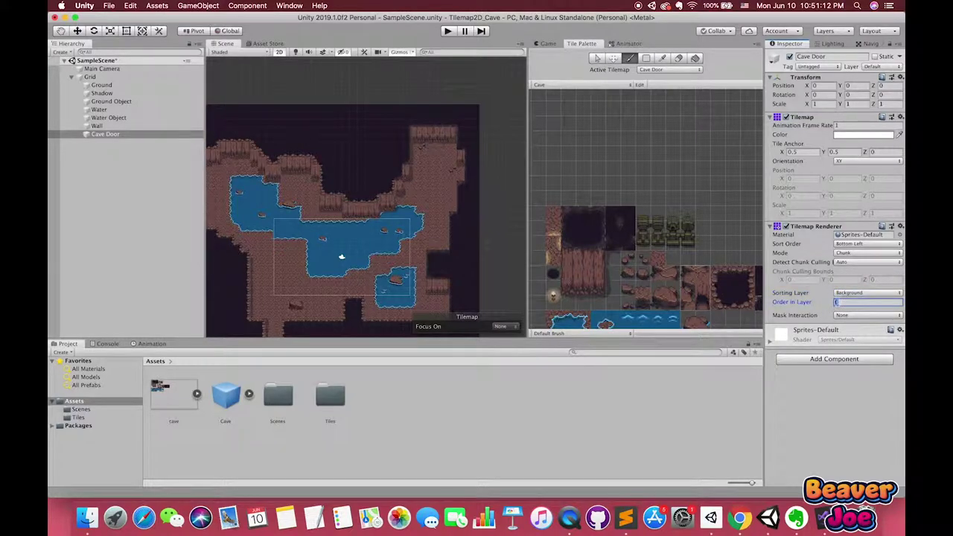
text(8)
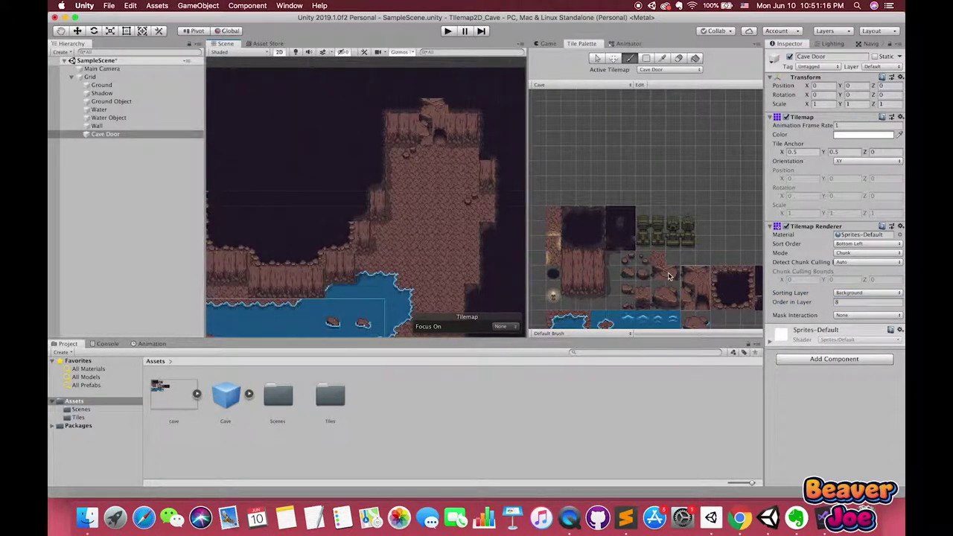
- Paint a cave-top tile and a row of wall tiles above the door
middle_drag(693, 285, 652, 283)
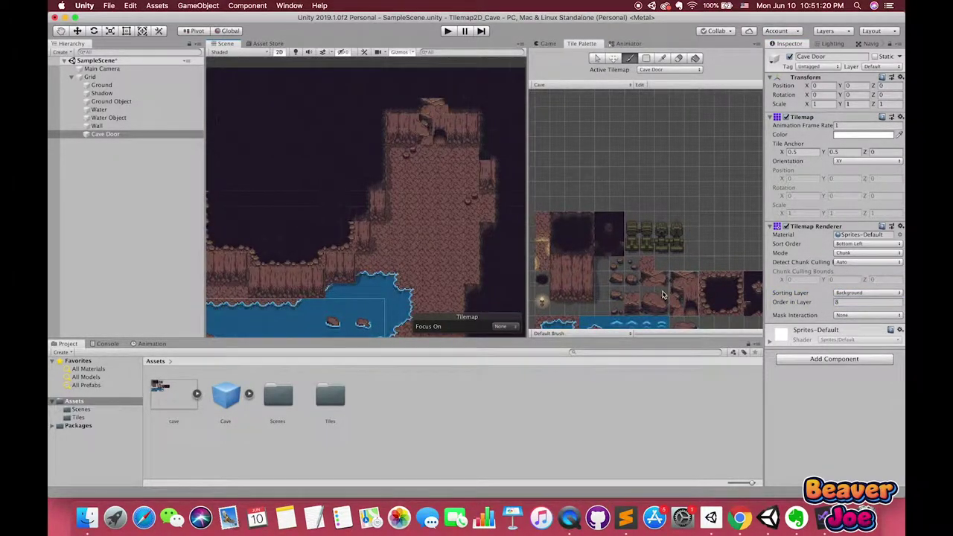
scroll(663, 296, down, 2)
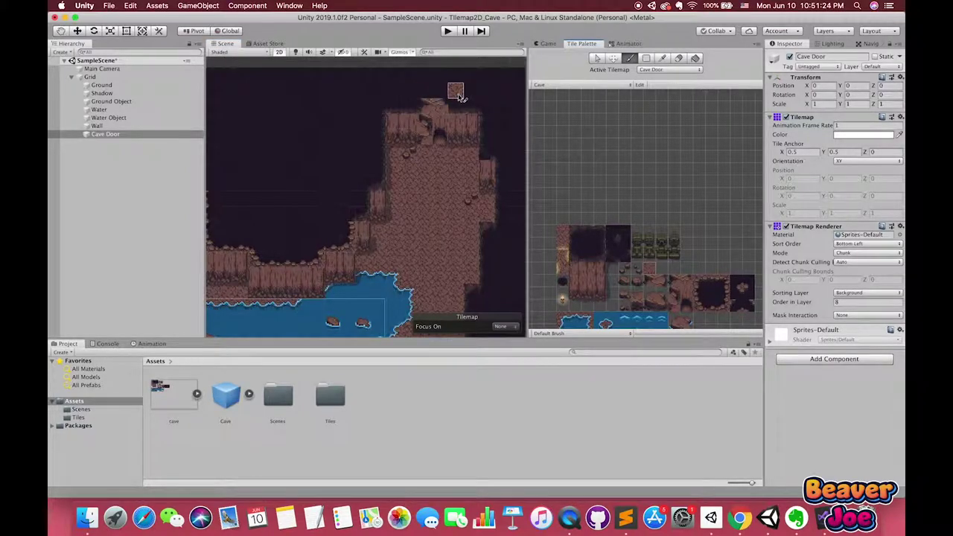
middle_drag(680, 307, 649, 296)
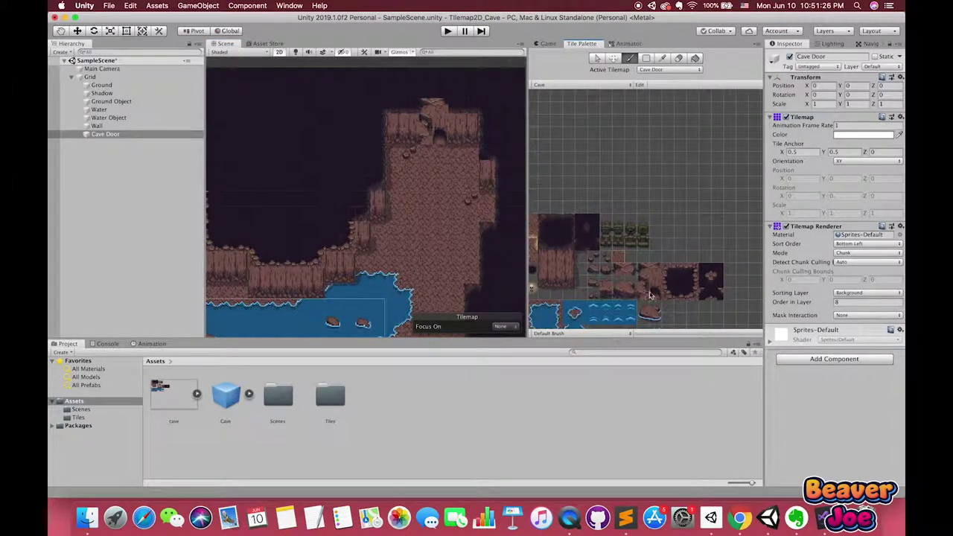
click(433, 91)
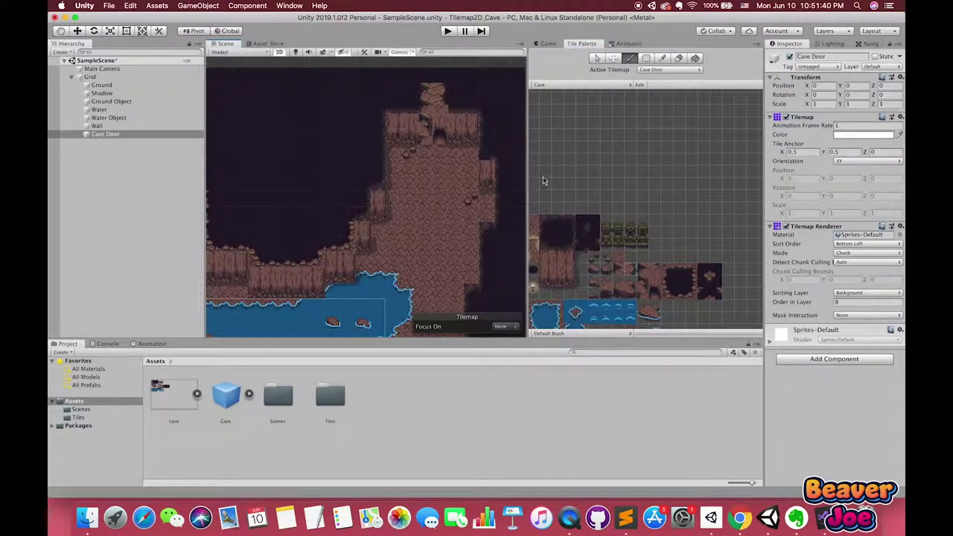
click(558, 268)
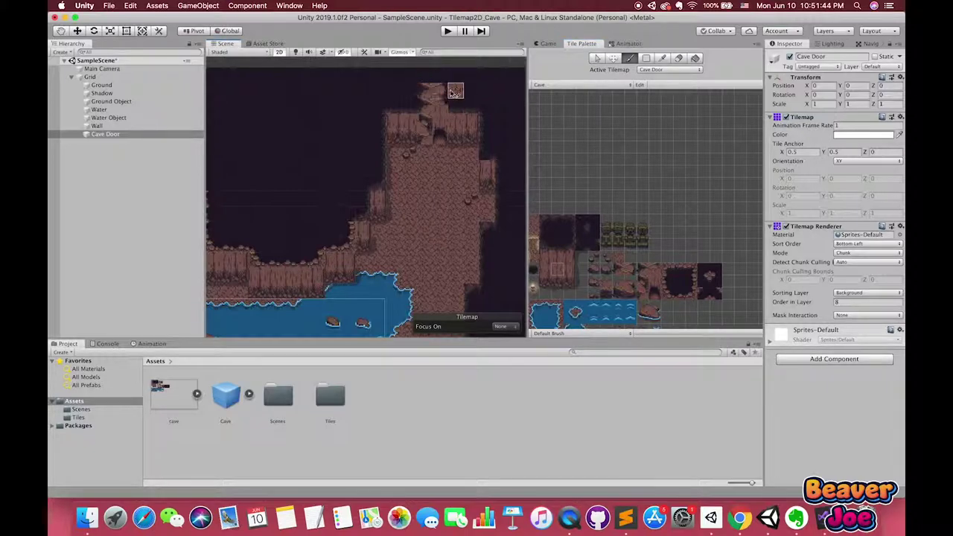
ctrl+click(441, 138)
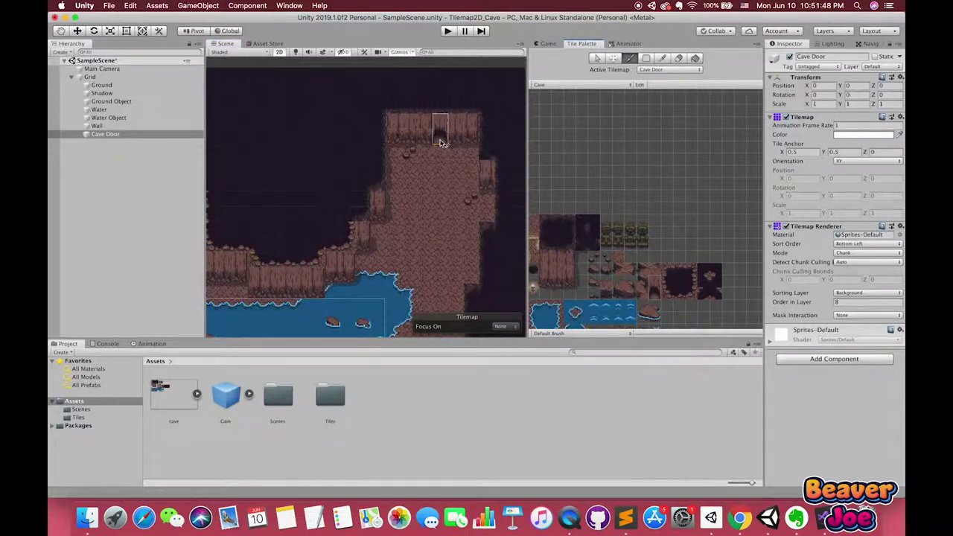
ctrl+click(501, 152)
mouse_move(426, 107)
mouse_down()
mouse_move(450, 111)
mouse_move(410, 108)
mouse_up()
middle_drag(454, 112, 485, 153)
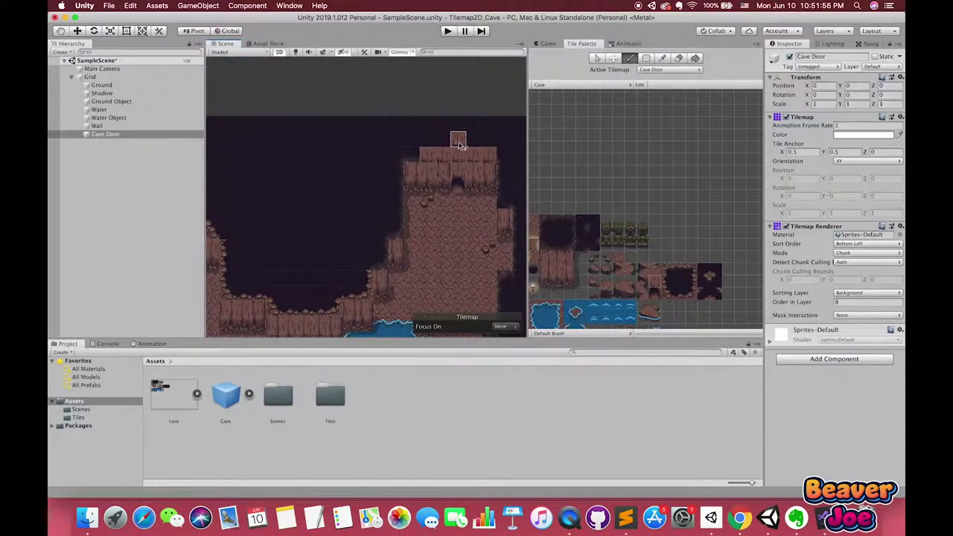
- Erase the leftmost top wall tile and repaint the cave top, adding a dark tile at top-left
click(679, 58)
click(427, 153)
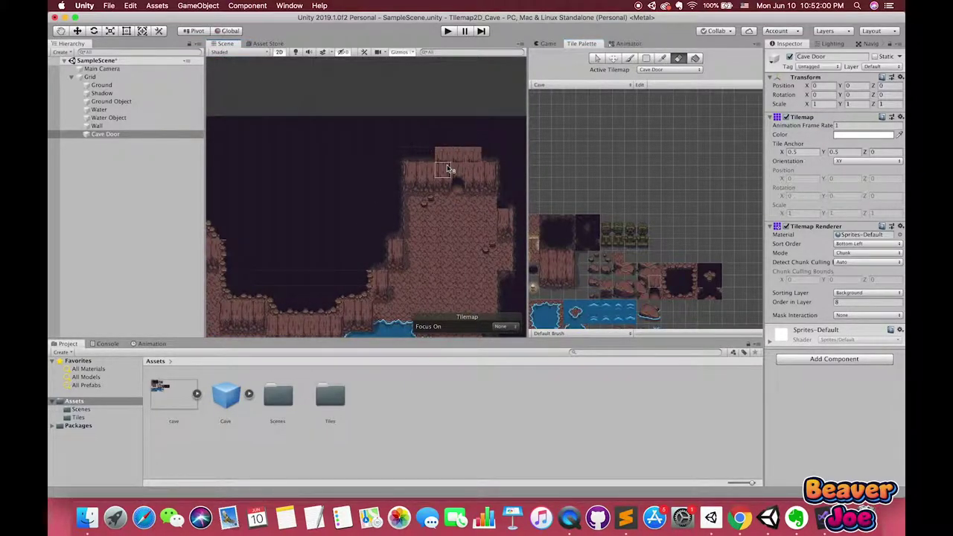
mouse_move(548, 223)
mouse_down()
mouse_move(566, 223)
mouse_move(566, 246)
mouse_up()
click(631, 59)
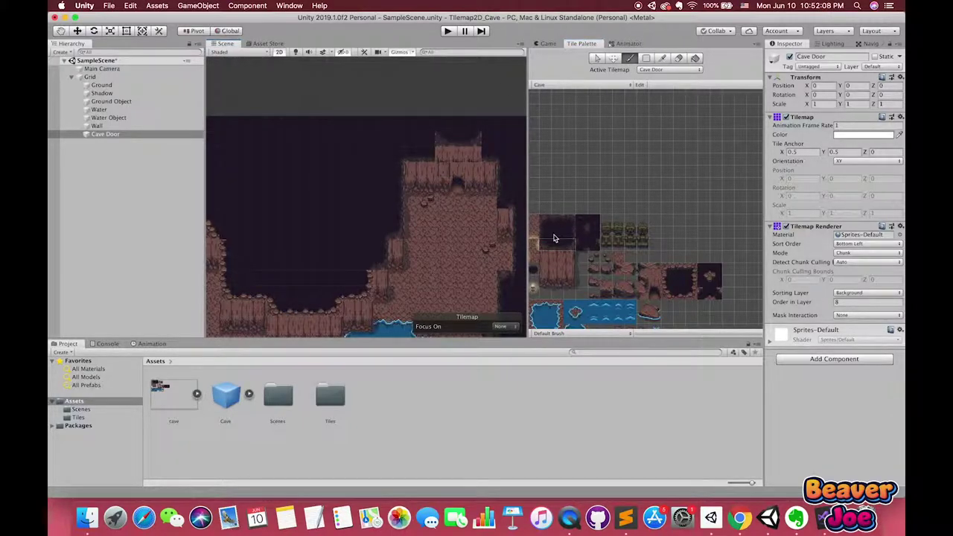
click(544, 244)
click(489, 156)
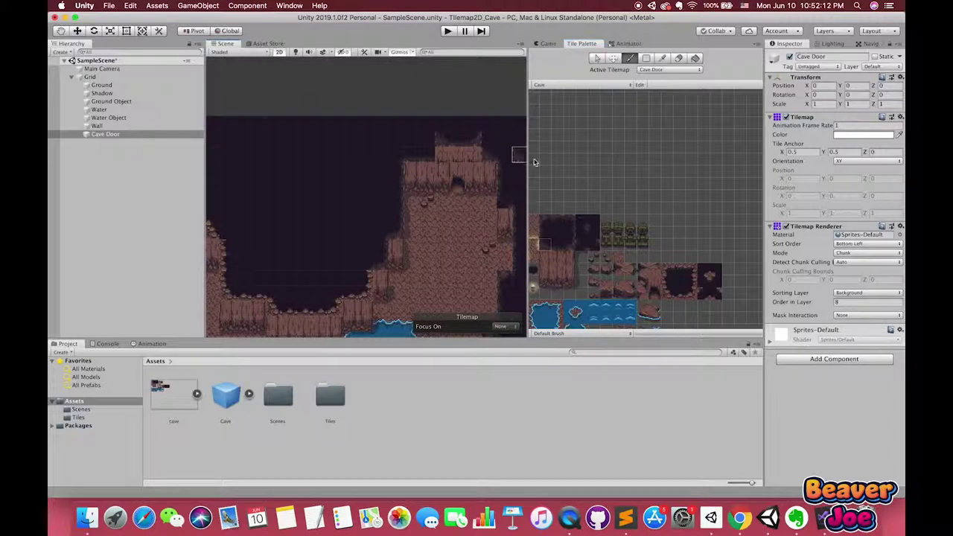
click(593, 244)
click(428, 153)
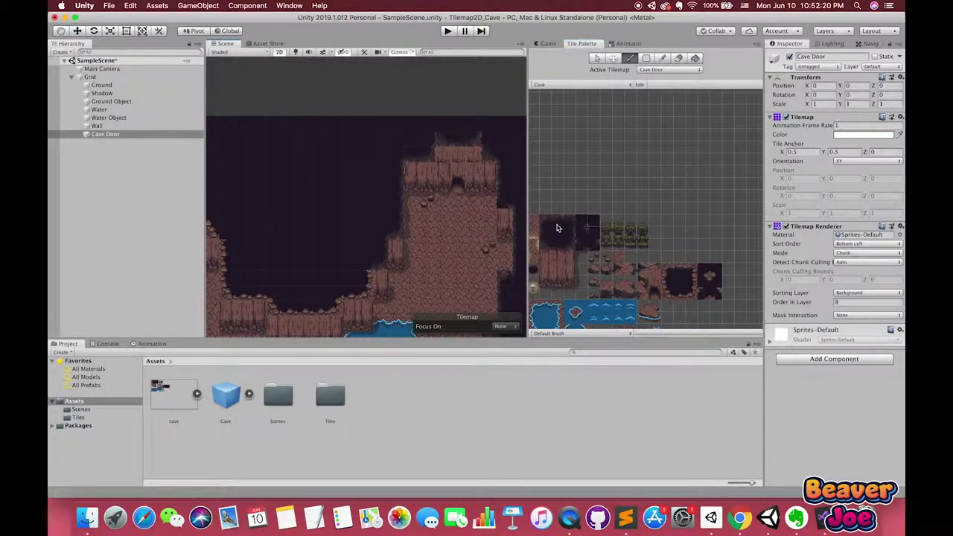
click(474, 139)
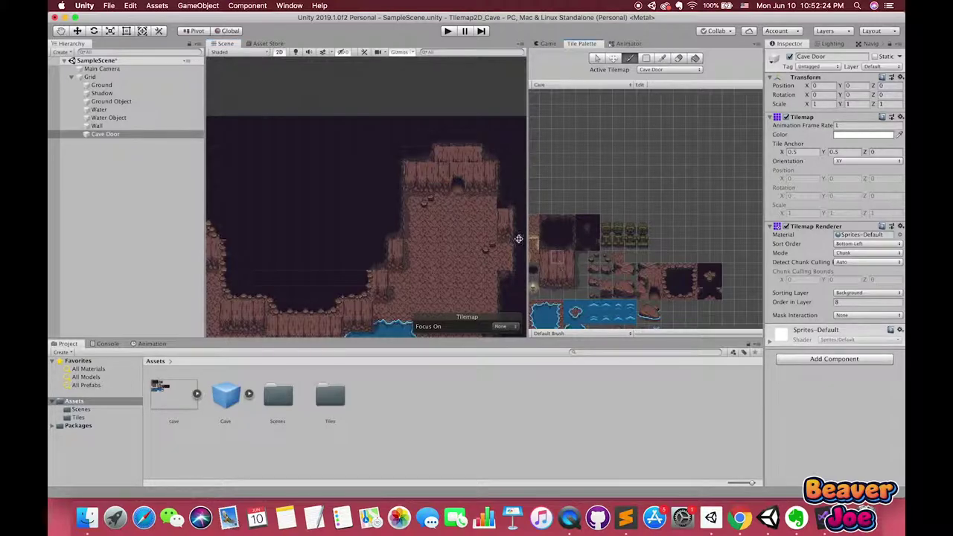
- Paint more picked palette tiles at the cave top and frame the Cave Door tilemap
scroll(500, 213, down, 3)
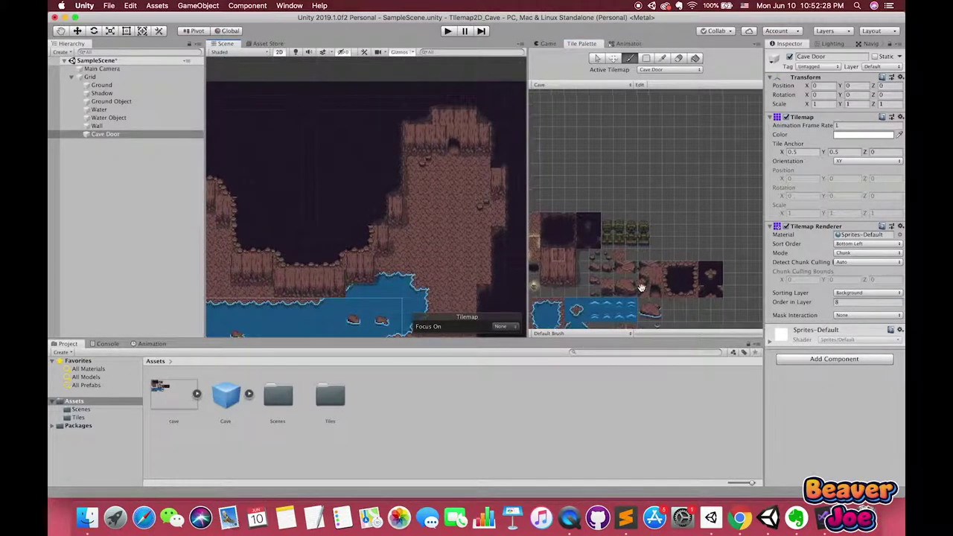
middle_drag(606, 255, 616, 240)
key(i)
click(659, 229)
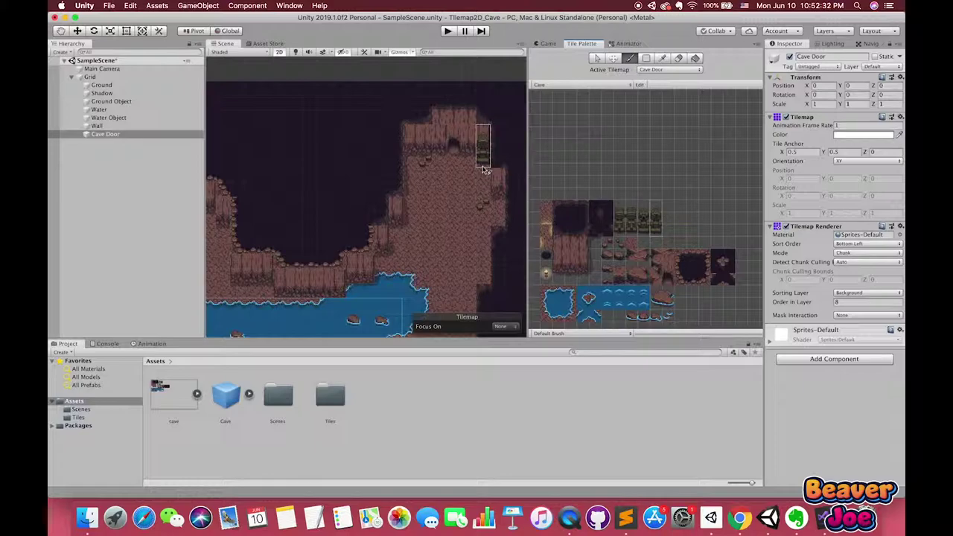
click(485, 146)
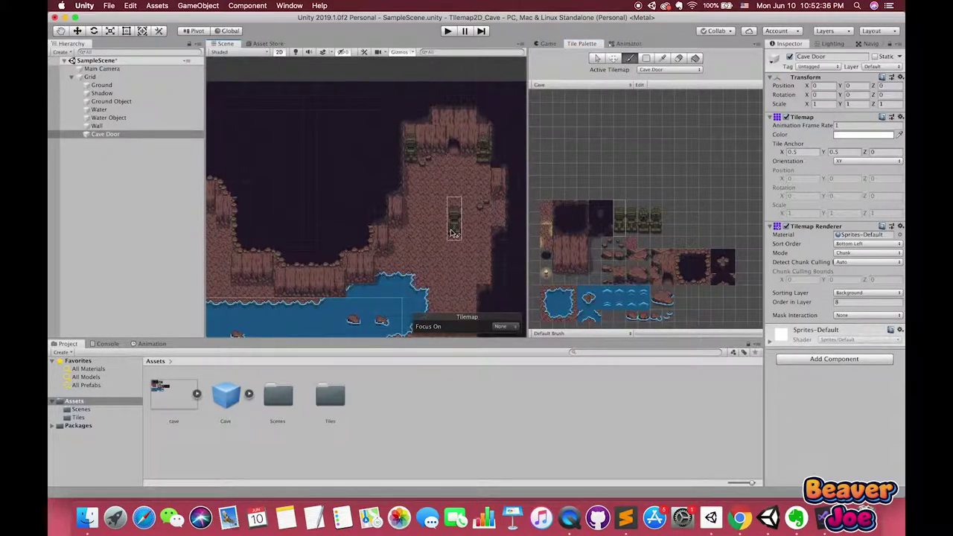
scroll(455, 220, down, 3)
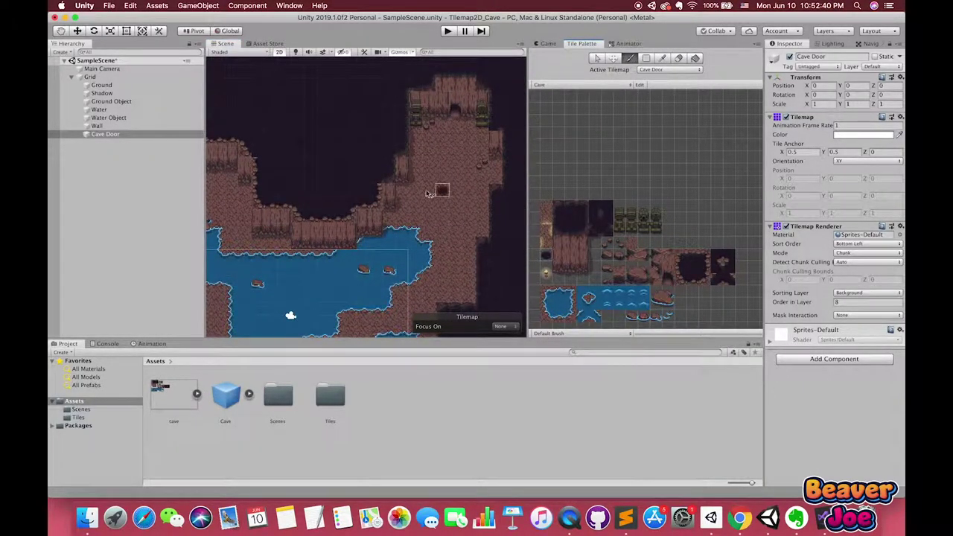
key(f)
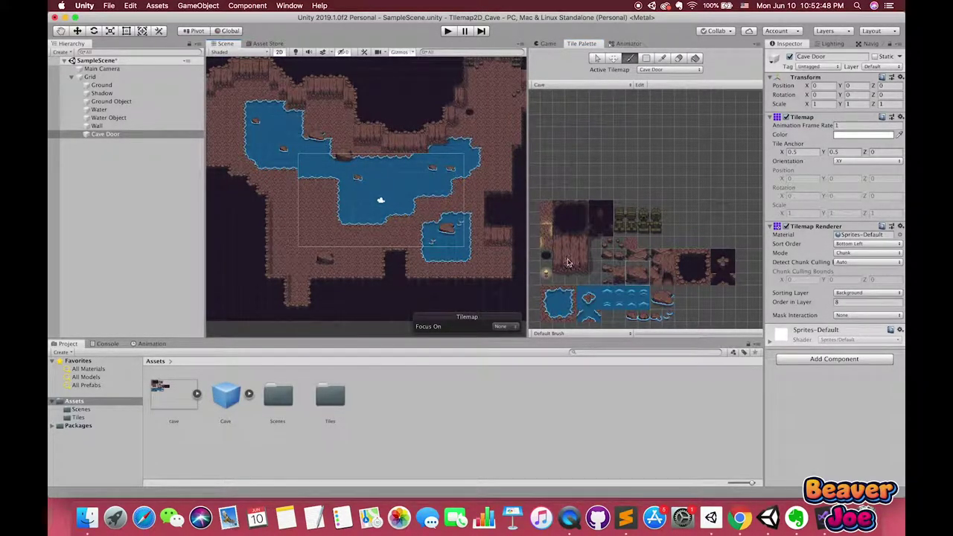
- Step through the Ground Object, Water Object and Wall layers while panning the cave
ctrl+click(363, 139)
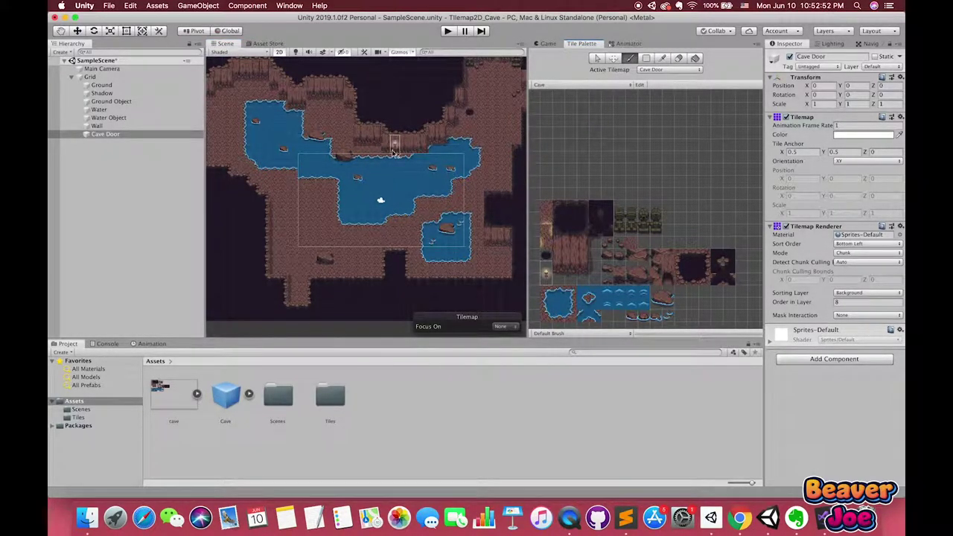
click(111, 120)
key(Down)
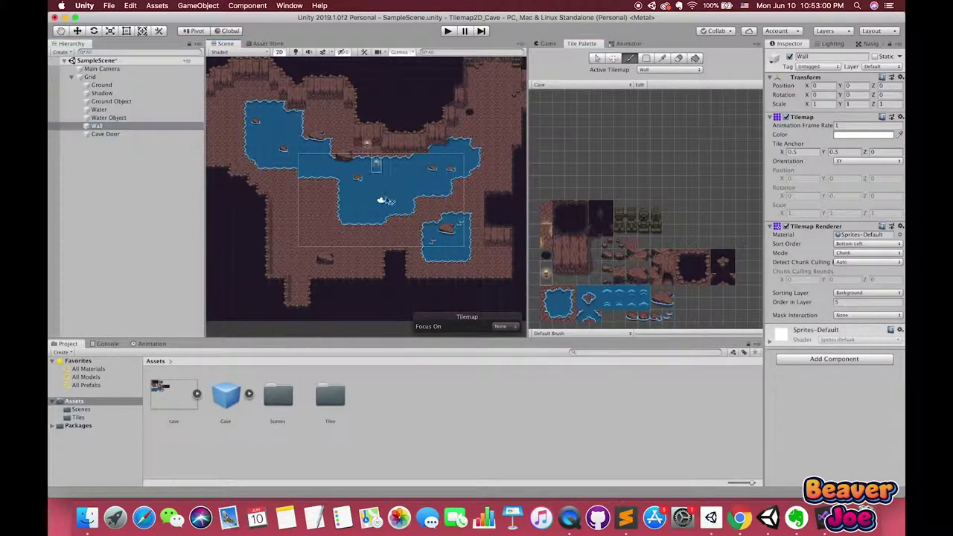
middle_drag(385, 200, 443, 217)
- Add a new tilemap named Light under Grid
right_click(97, 77)
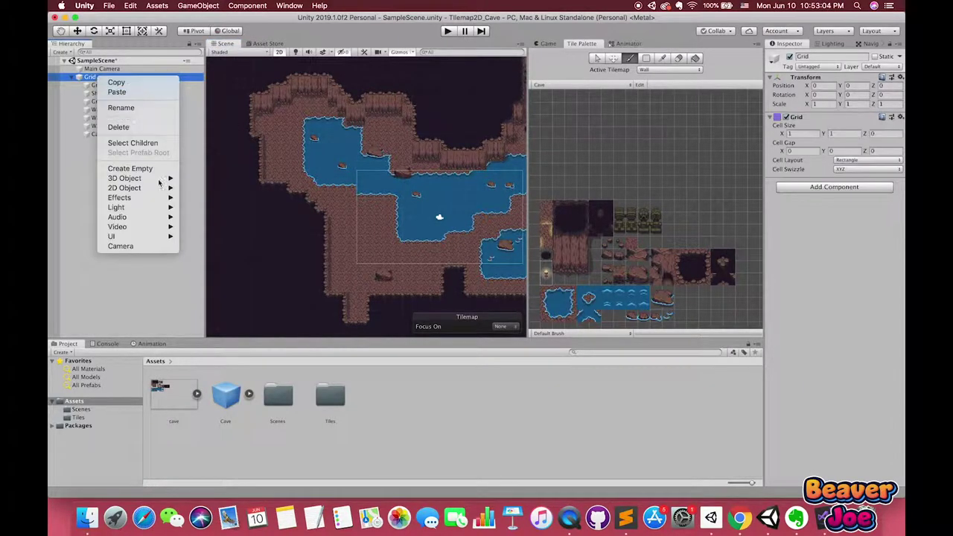
mouse_move(141, 188)
click(195, 207)
text(Li)
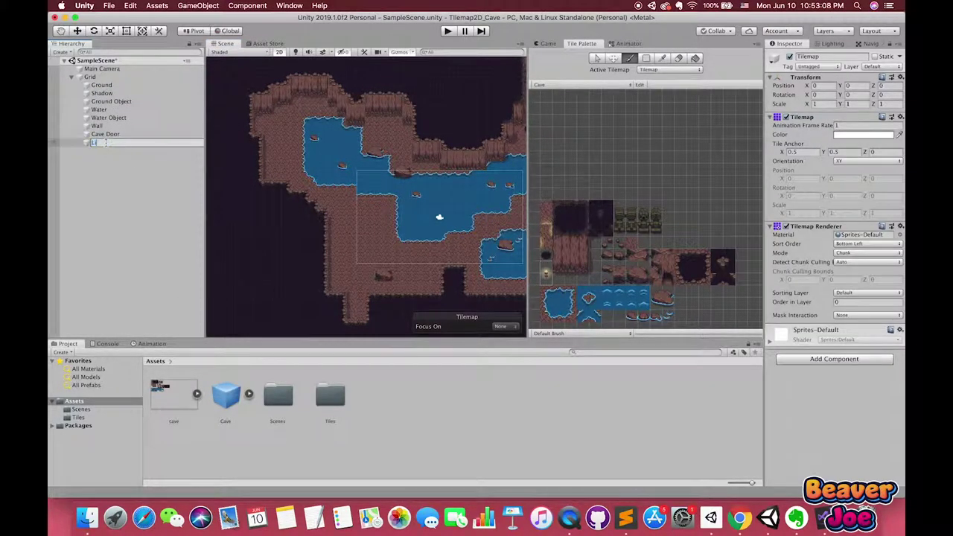
text(ght)
key(Return)
- Put Light on the Background sorting layer with order in layer 20
click(868, 293)
click(864, 306)
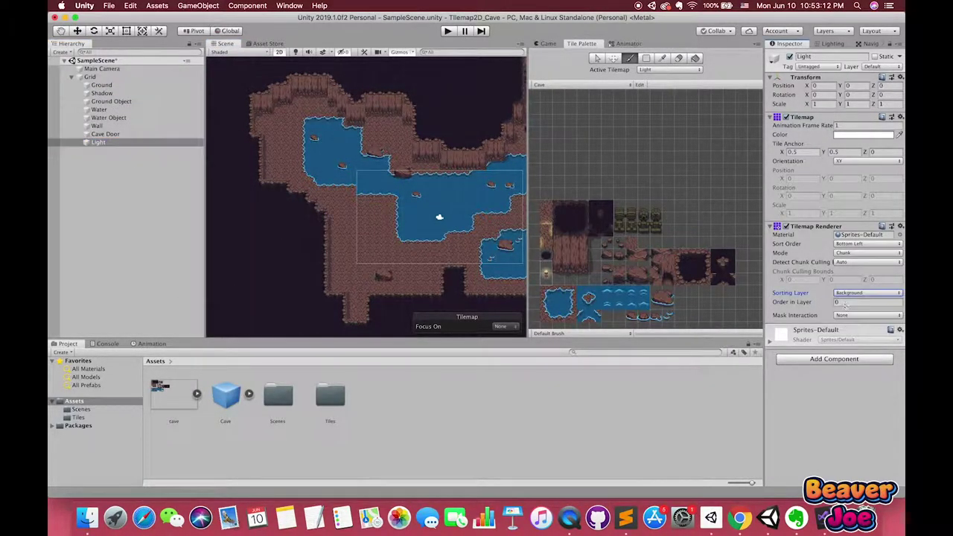
click(849, 302)
text(2)
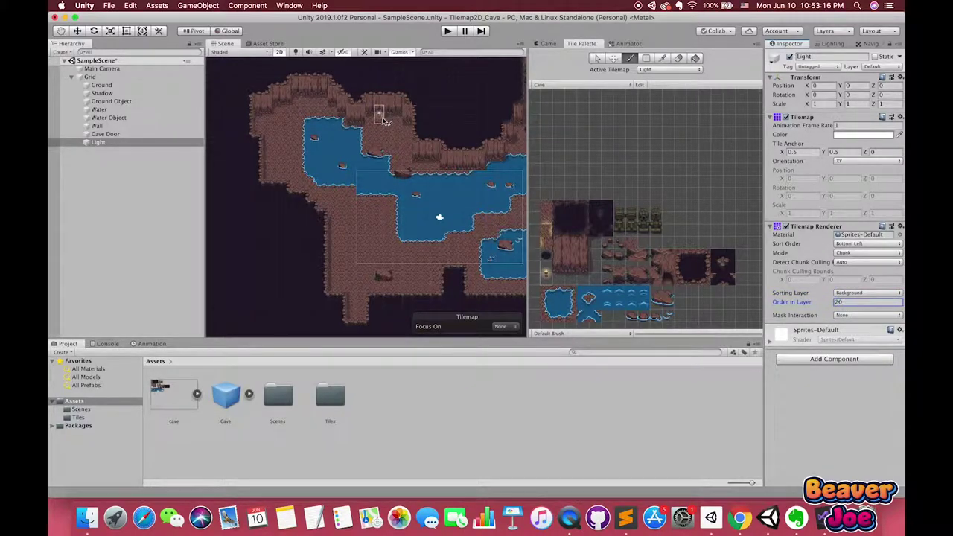
- Place a light tile on the upper cave wall and pick another light tile from the palette
click(381, 113)
scroll(395, 202, right, 5)
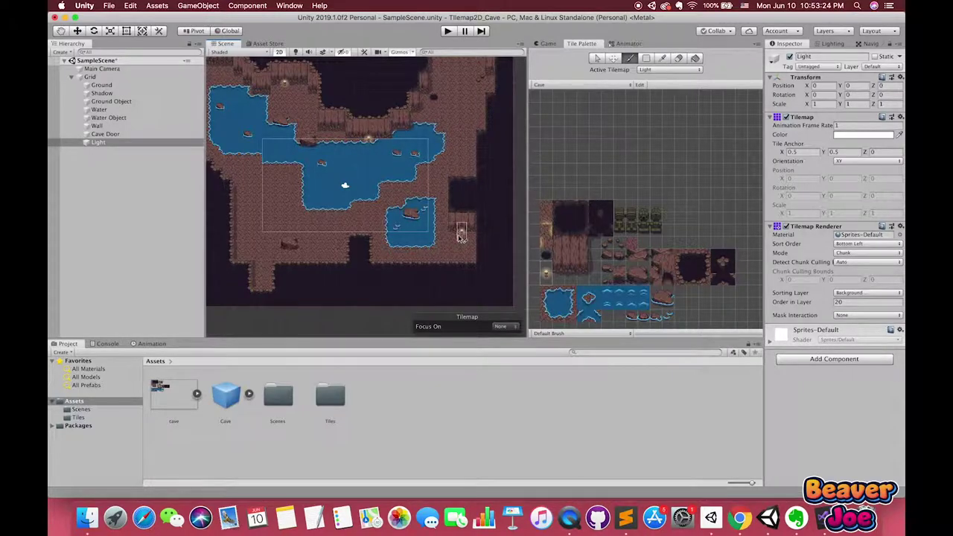
scroll(484, 138, up, 4)
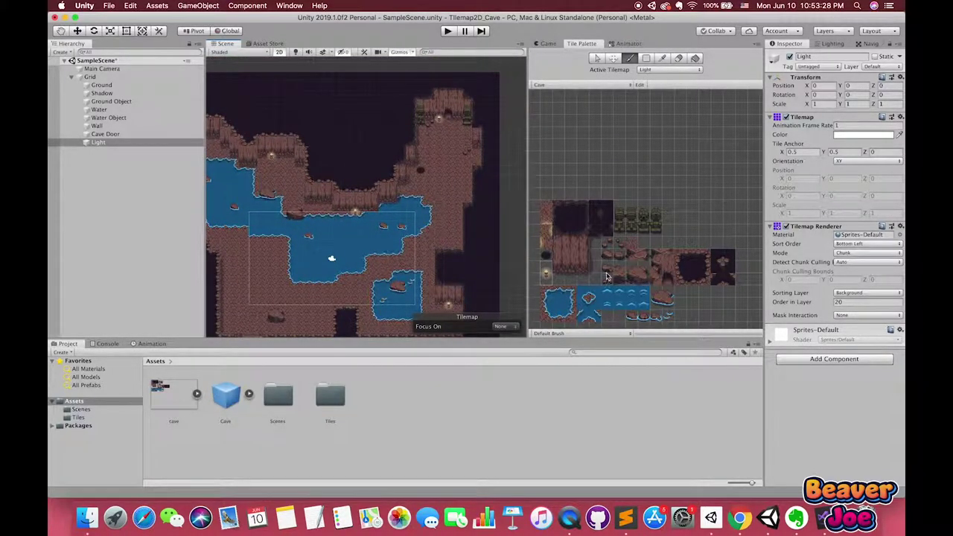
middle_drag(607, 277, 634, 258)
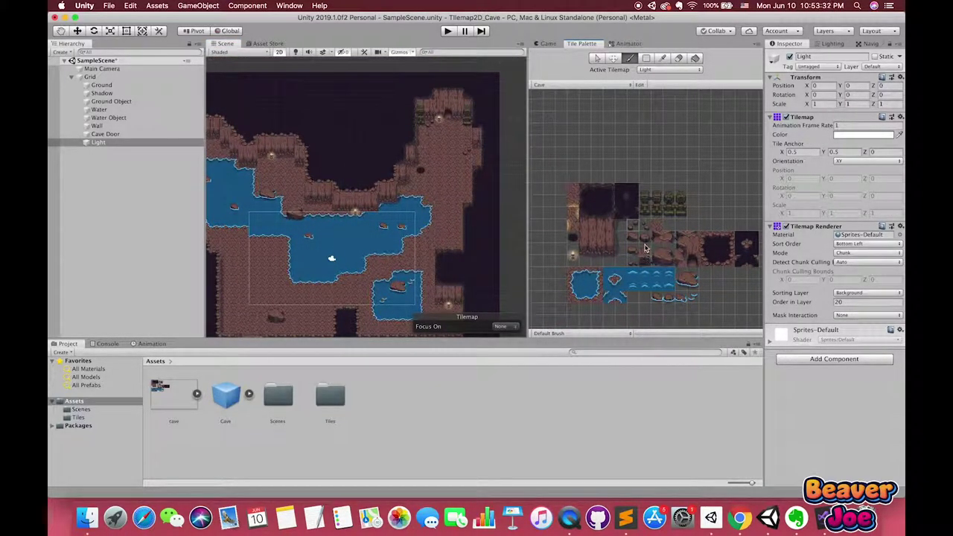
scroll(253, 195, left, 4)
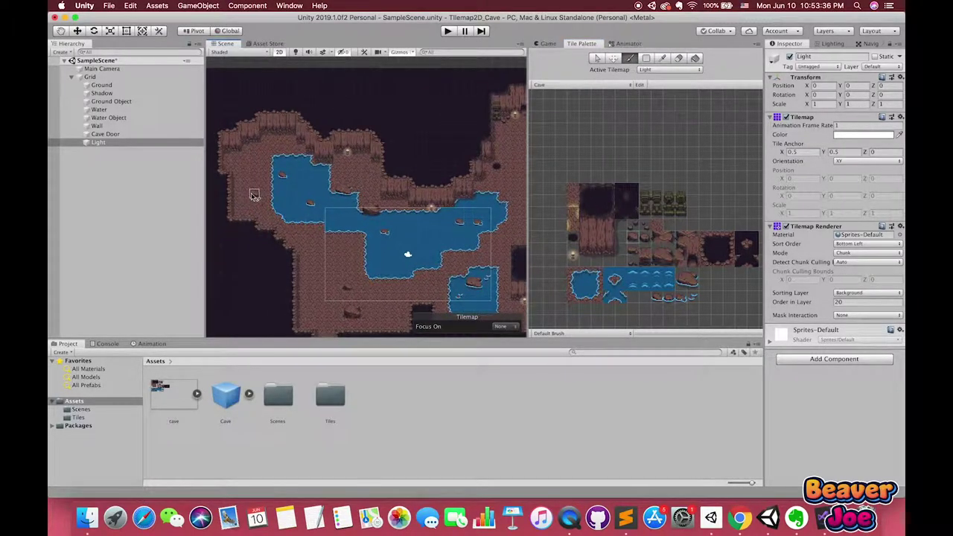
scroll(638, 234, down, 3)
scroll(520, 195, down, 2)
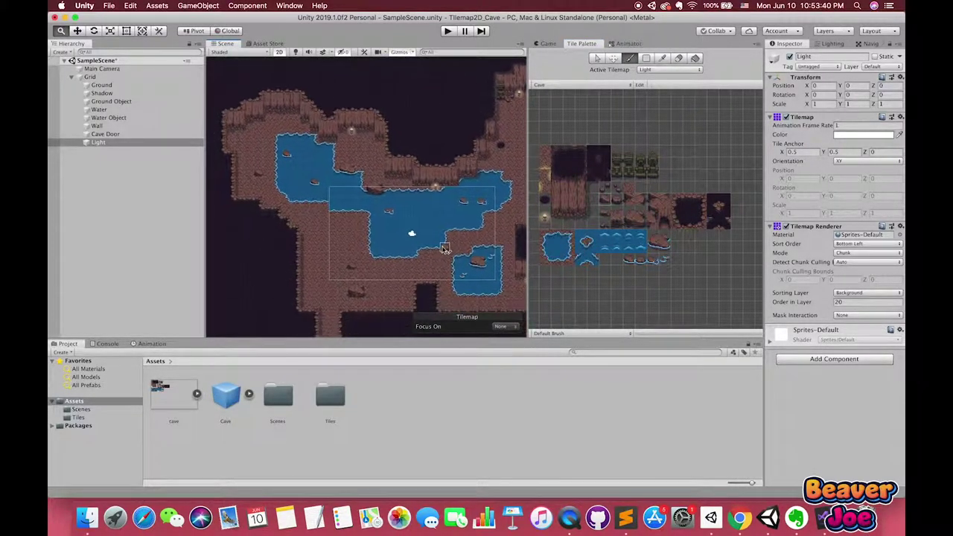
click(606, 196)
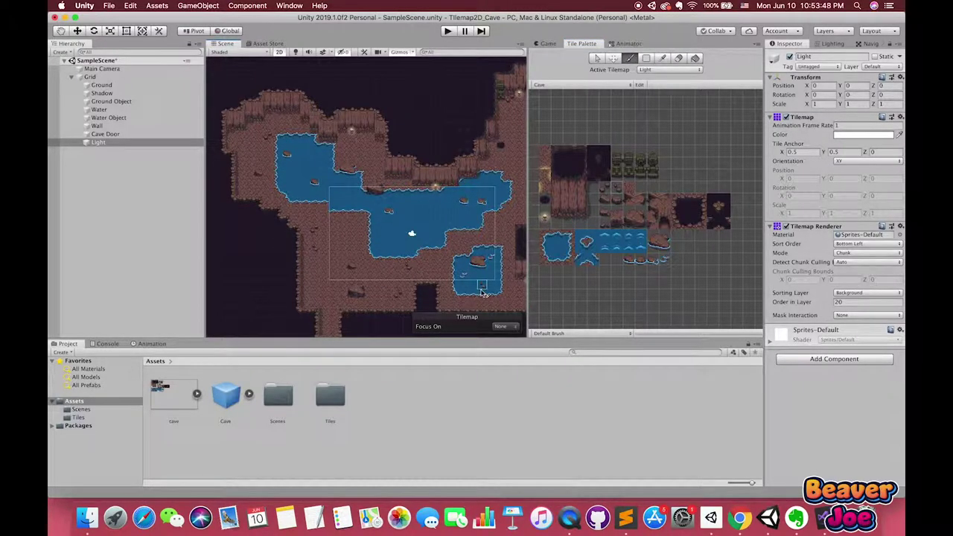
scroll(508, 201, down, 2)
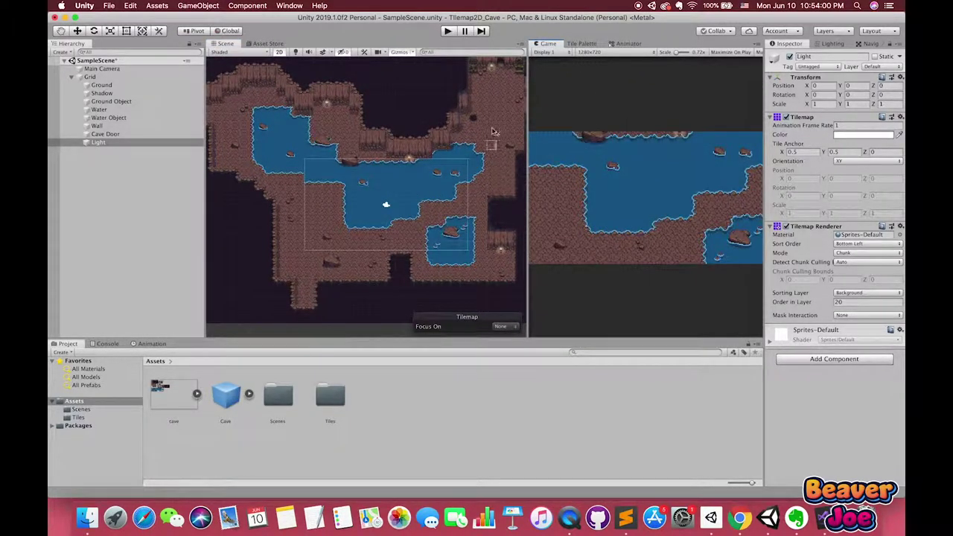
- Dismiss the Assets folder menus and open the Asset Store
right_click(370, 257)
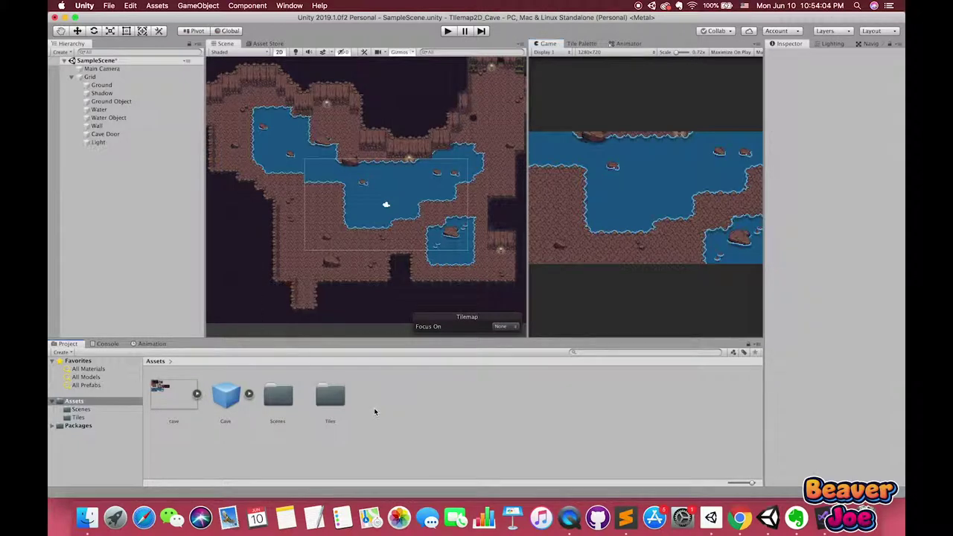
key(Escape)
right_click(406, 420)
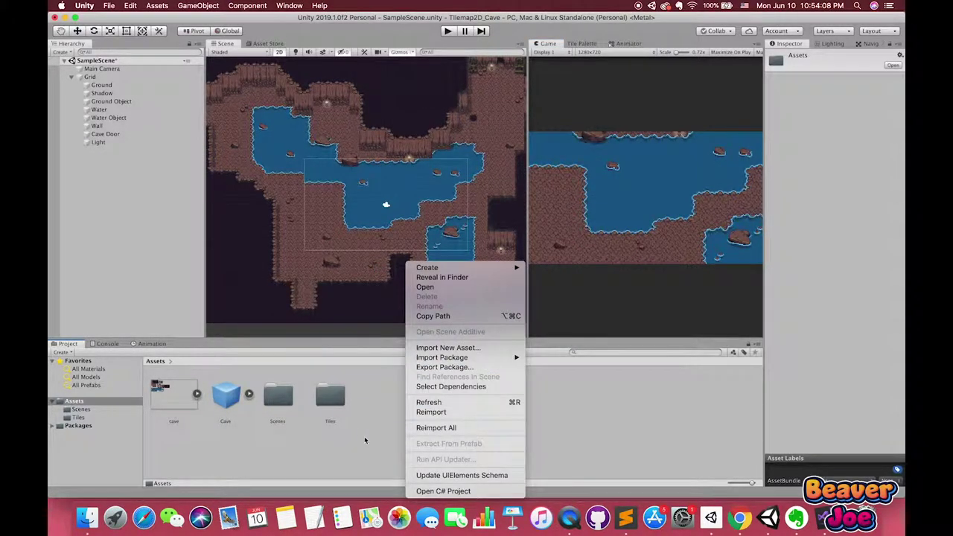
key(Escape)
click(268, 44)
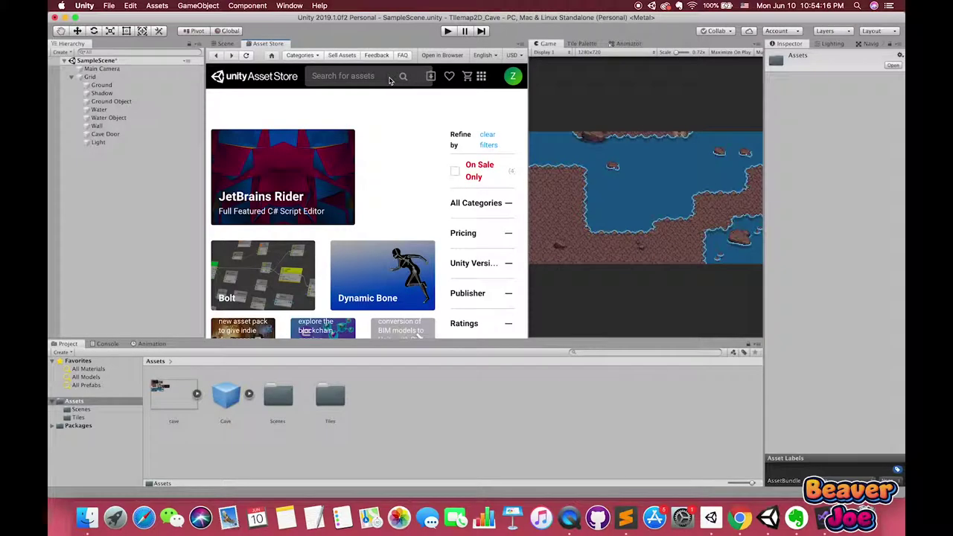
- Search the Asset Store for '2D Player' and browse the results
text(Player)
key(Return)
key(BackSpace)
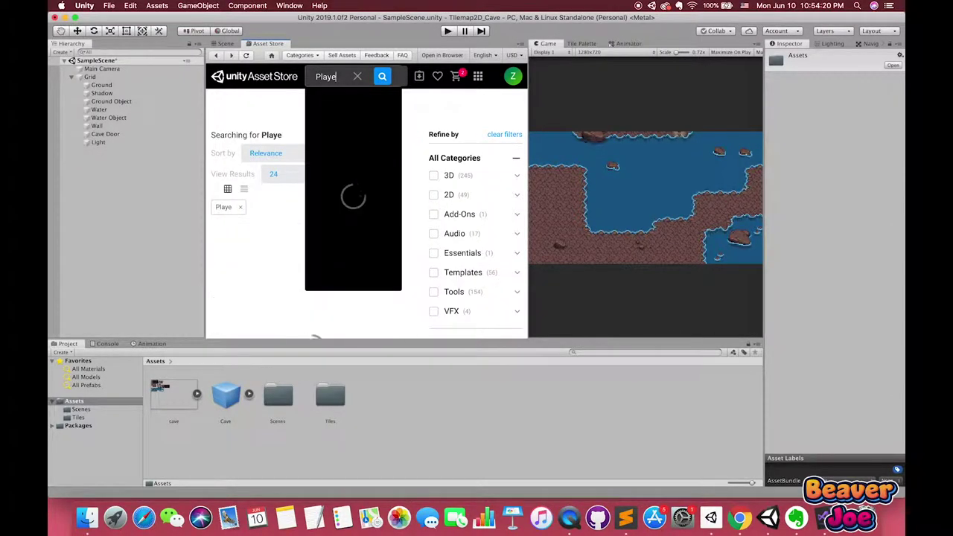
key(BackSpace)
key(BackSpace)
key(BackSpace)
text(2D)
key(Return)
text(Player)
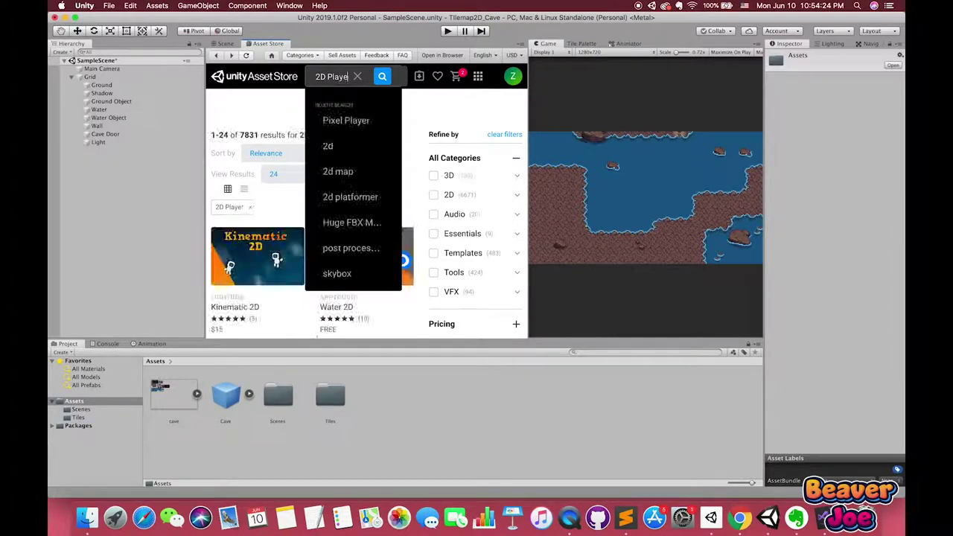
key(Return)
scroll(374, 211, down, 3)
scroll(373, 211, down, 5)
scroll(369, 210, down, 2)
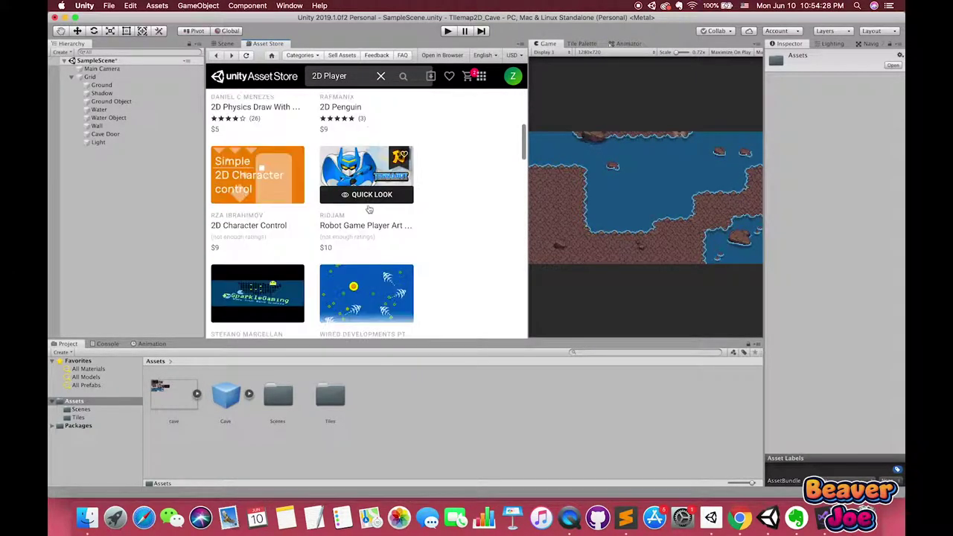
scroll(373, 210, up, 10)
- Filter the search results to free assets only
click(515, 266)
drag(513, 298, 435, 296)
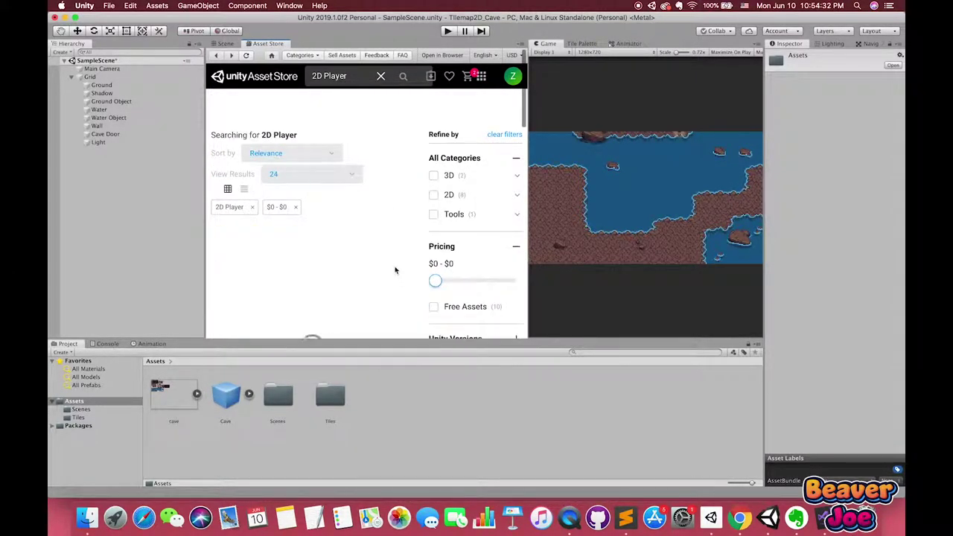
scroll(391, 265, down, 3)
scroll(391, 265, down, 5)
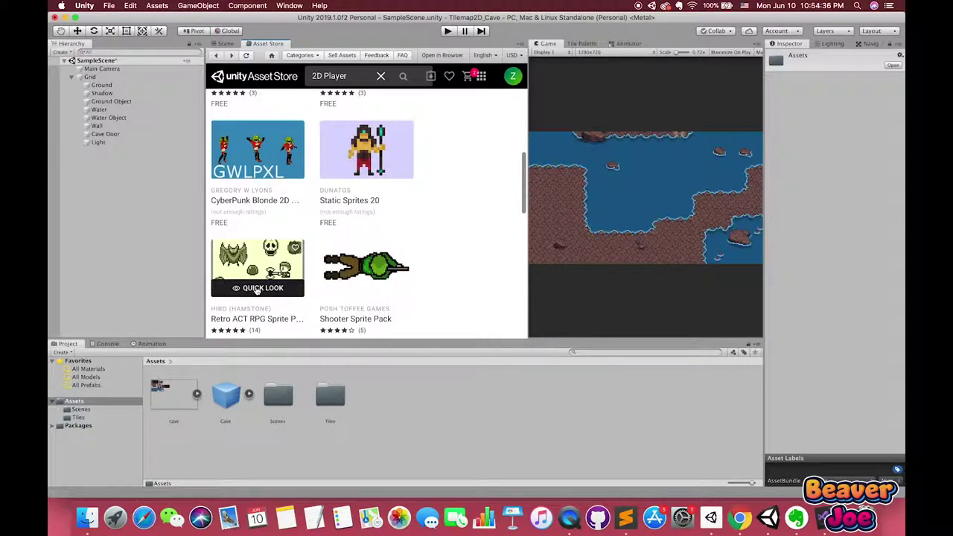
- Import all files of the Retro ACT RPG Sprite Pack 01
click(257, 289)
scroll(449, 183, down, 3)
click(387, 200)
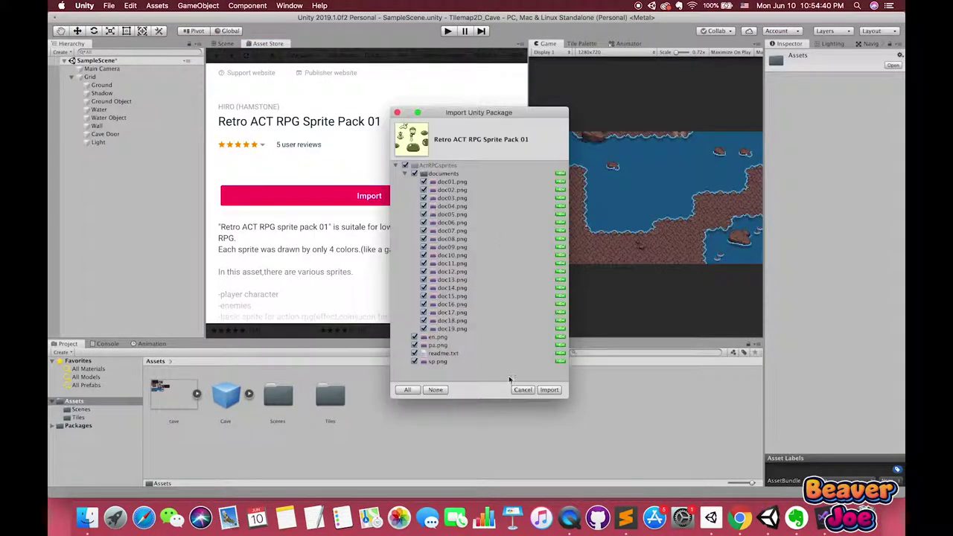
click(520, 391)
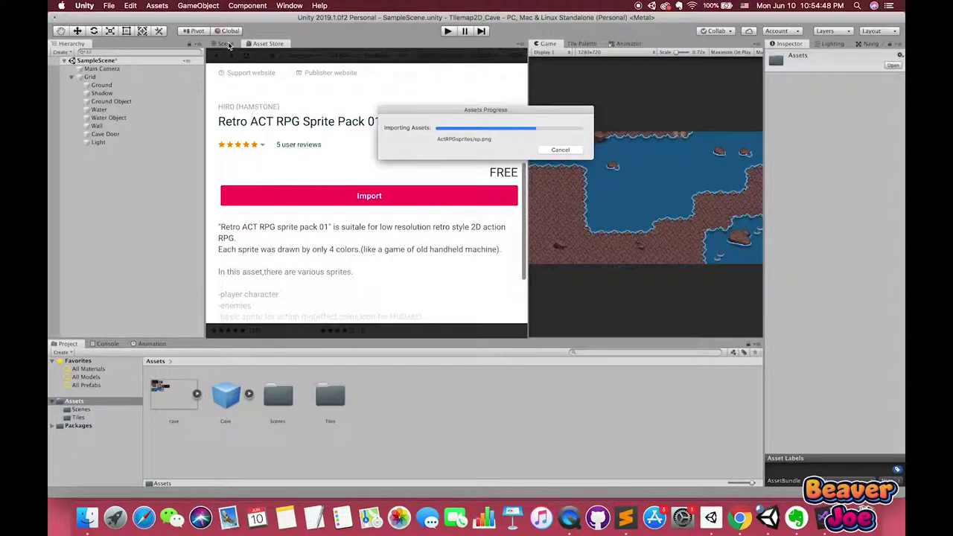
- Create a new C# script named Player in Assets
right_click(458, 410)
mouse_move(508, 269)
click(603, 138)
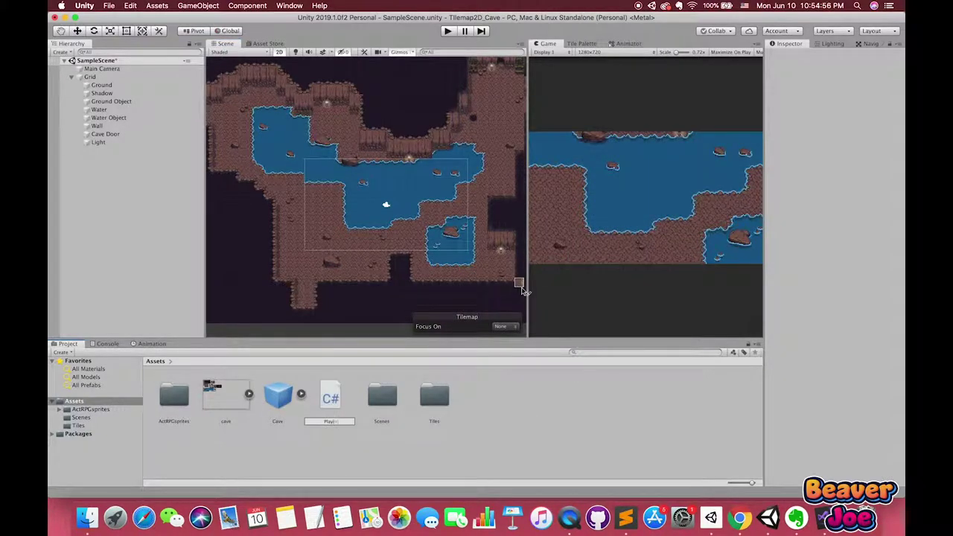
key(Return)
- Toggle the Ground tilemap's visibility, leaving it hidden to reveal the other layers
click(102, 85)
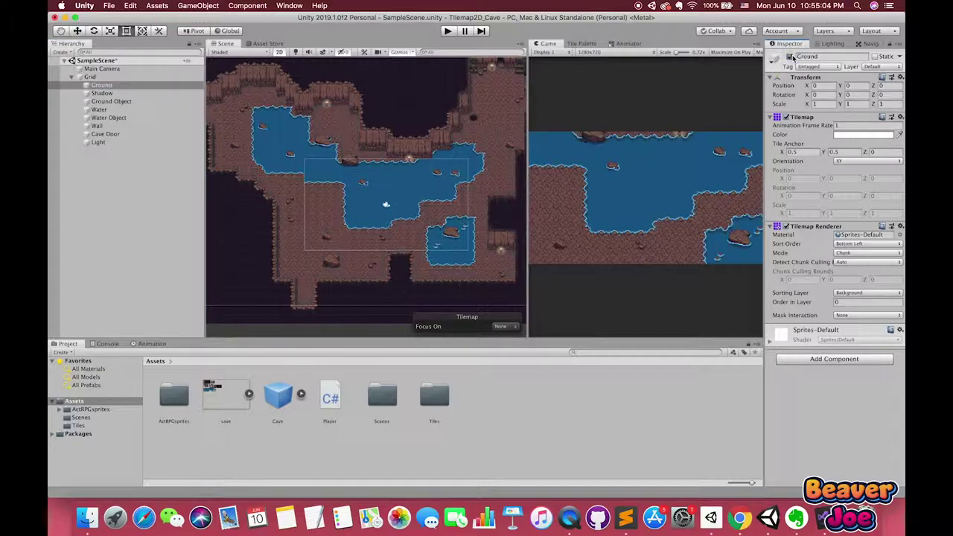
click(791, 57)
click(790, 57)
scroll(371, 141, down, 3)
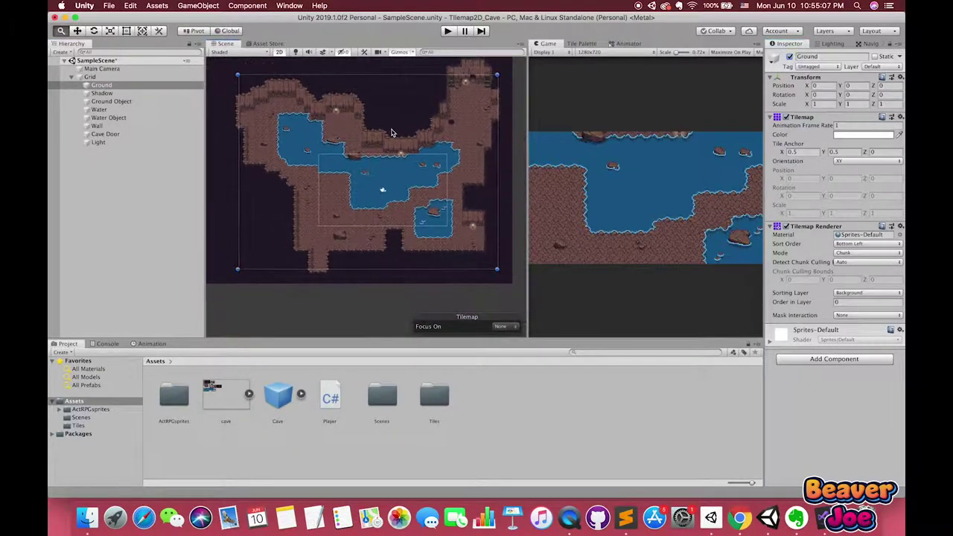
click(790, 57)
- Select the Light tilemap and bring up the Tile Palette
click(97, 143)
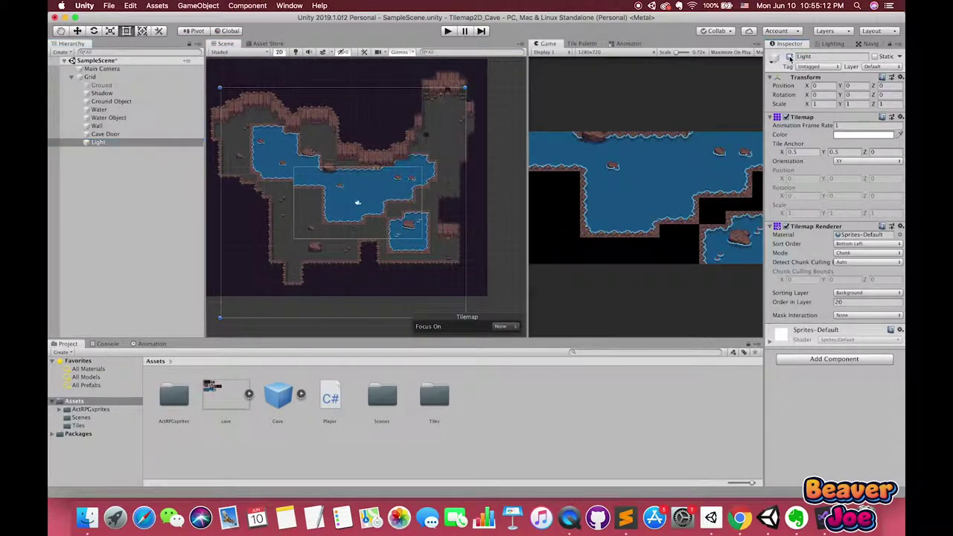
click(582, 43)
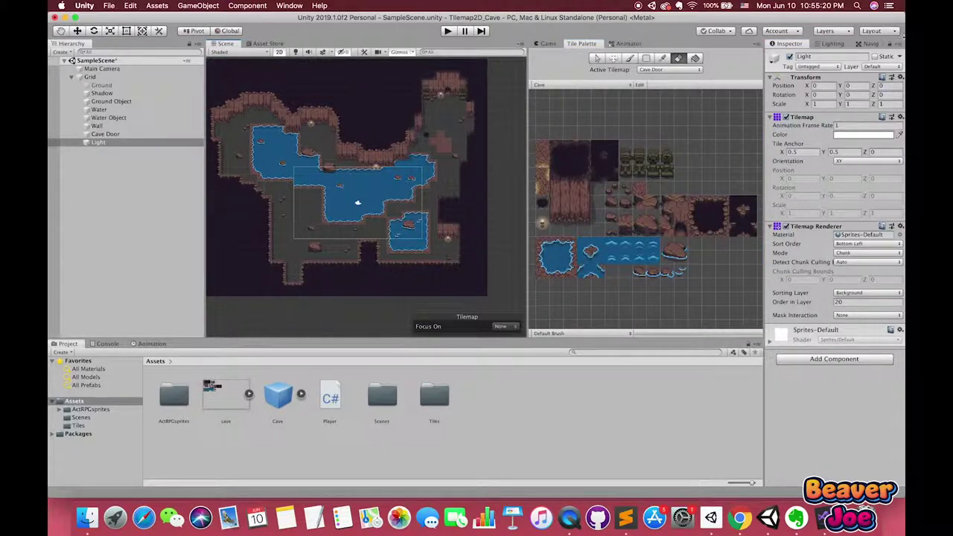
scroll(436, 128, up, 2)
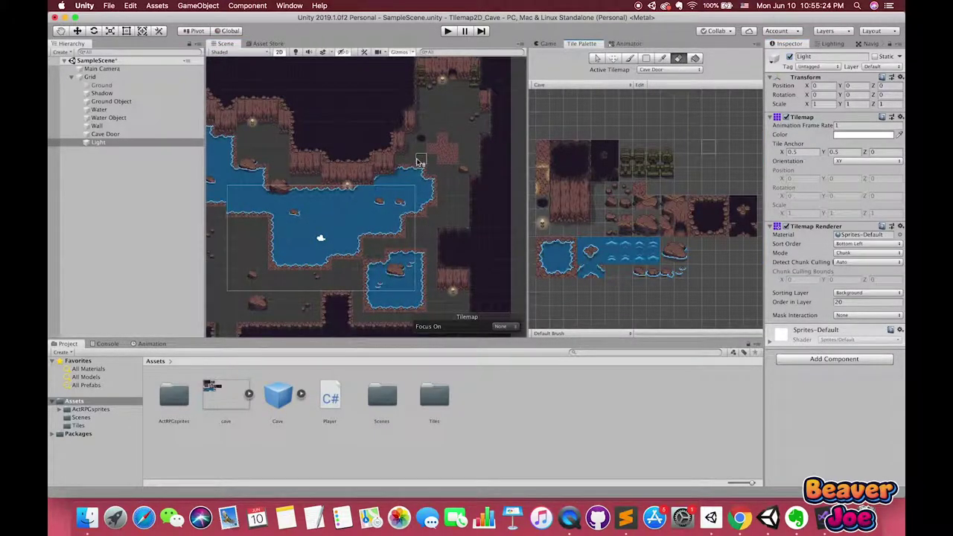
- Compare Cave Door's order 8 with Light's order 20, switching between paint and fill brushes
click(105, 134)
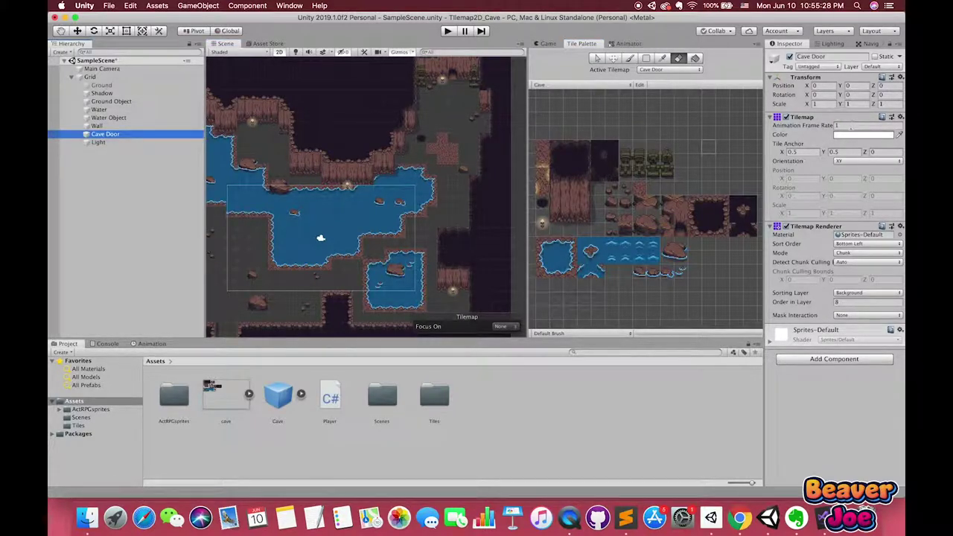
click(279, 187)
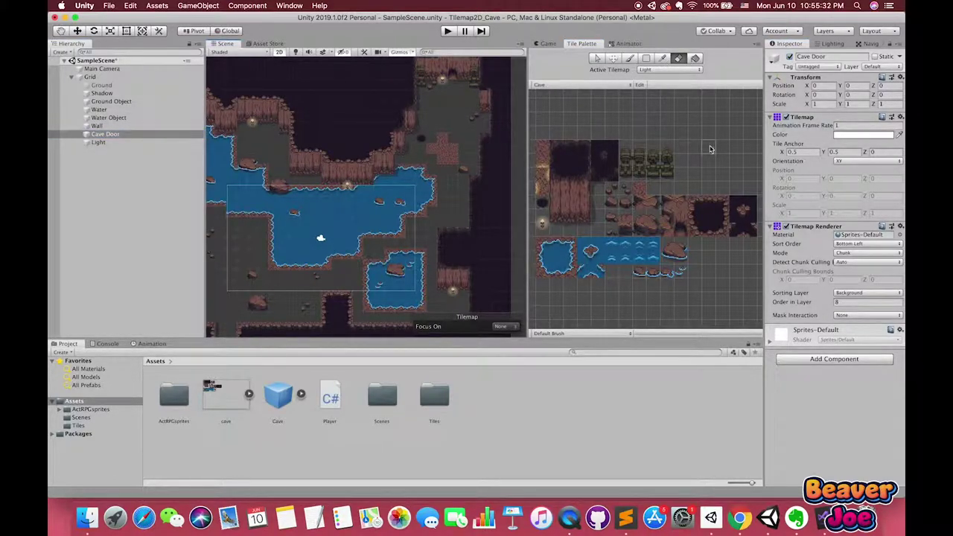
click(629, 59)
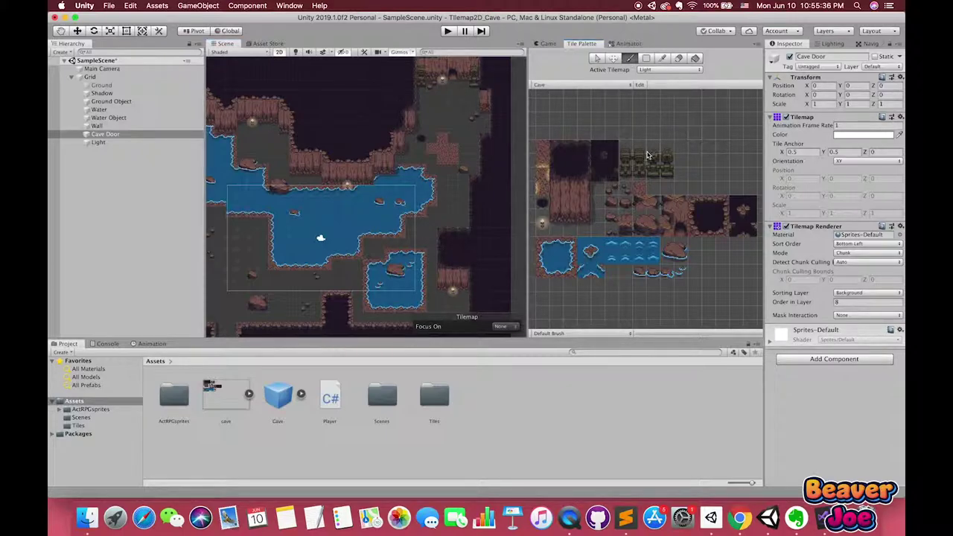
click(679, 60)
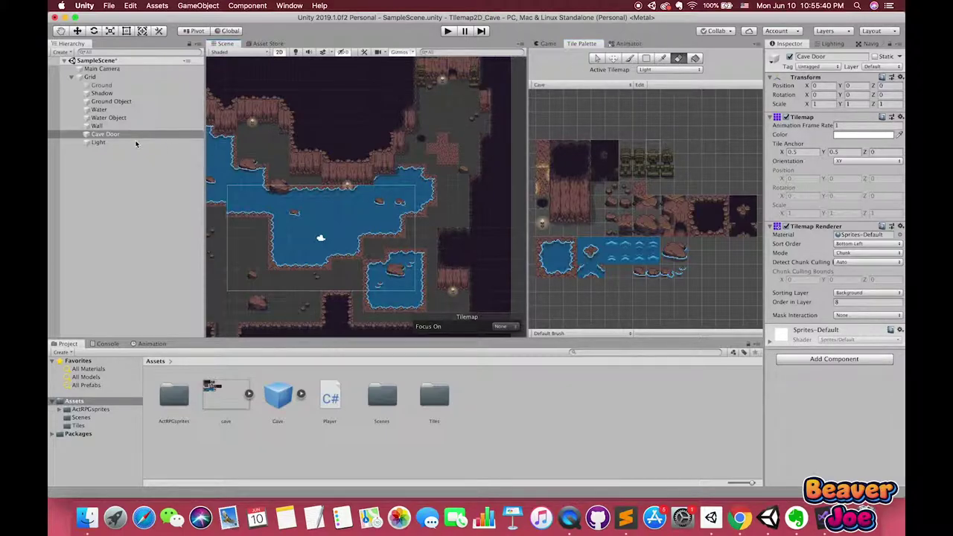
click(112, 142)
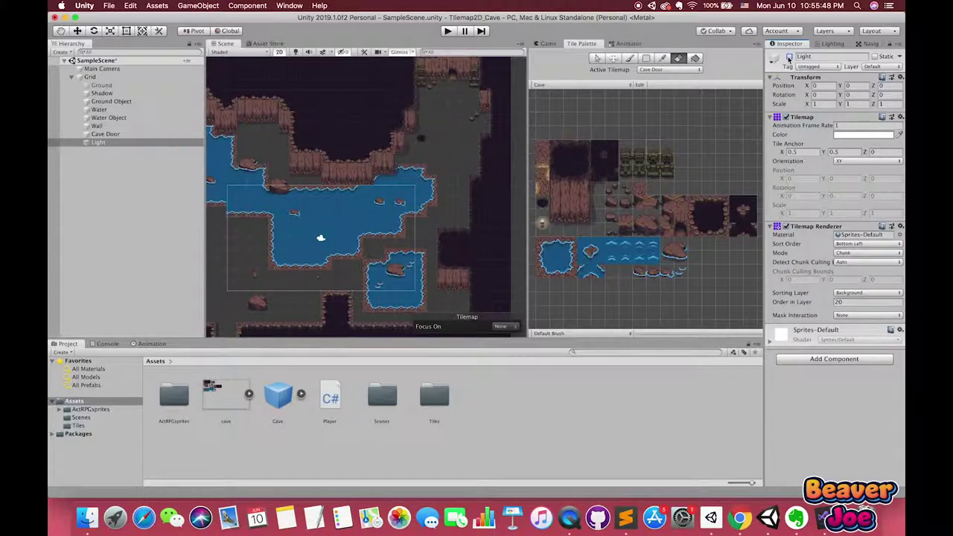
scroll(347, 201, down, 5)
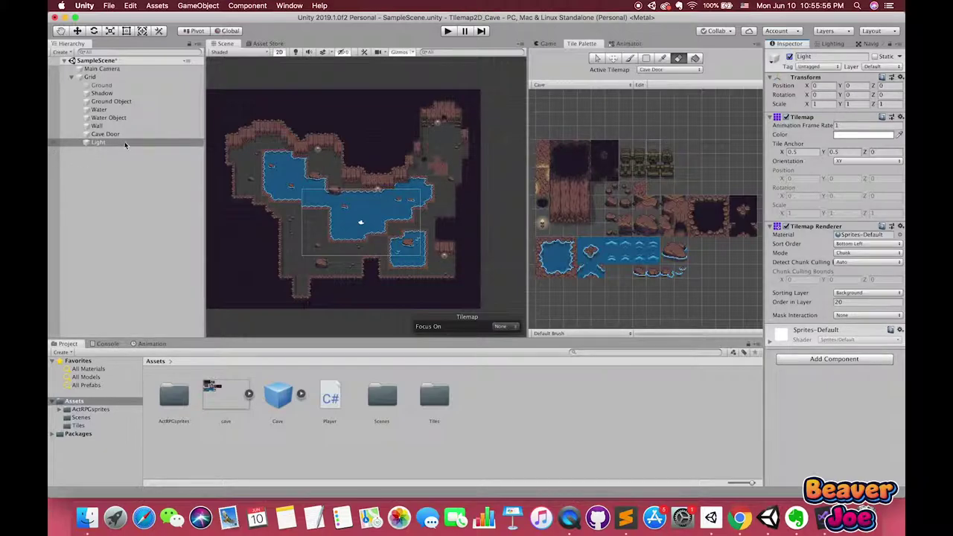
- Move Light directly below Shadow and deactivate both the Shadow and Light layers
drag(125, 145, 112, 98)
click(102, 93)
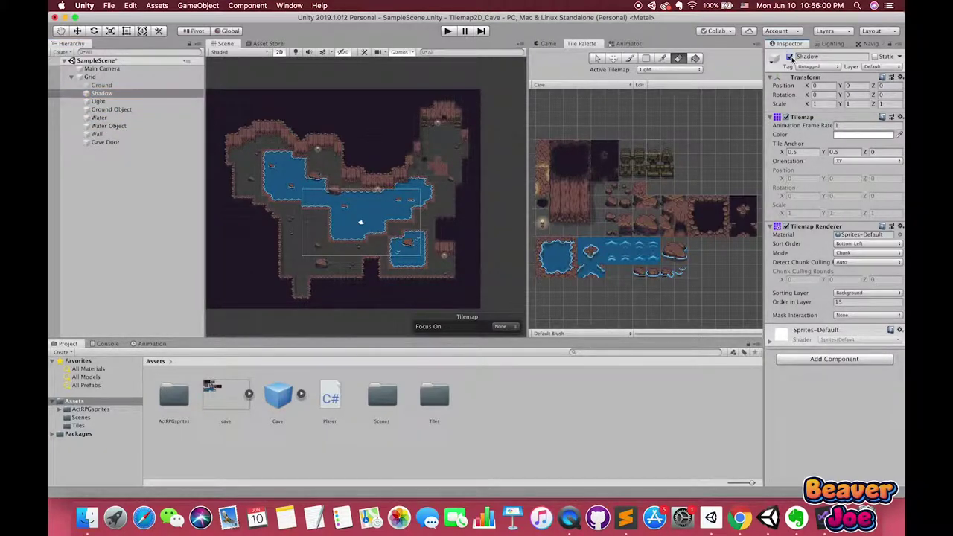
shift+click(98, 101)
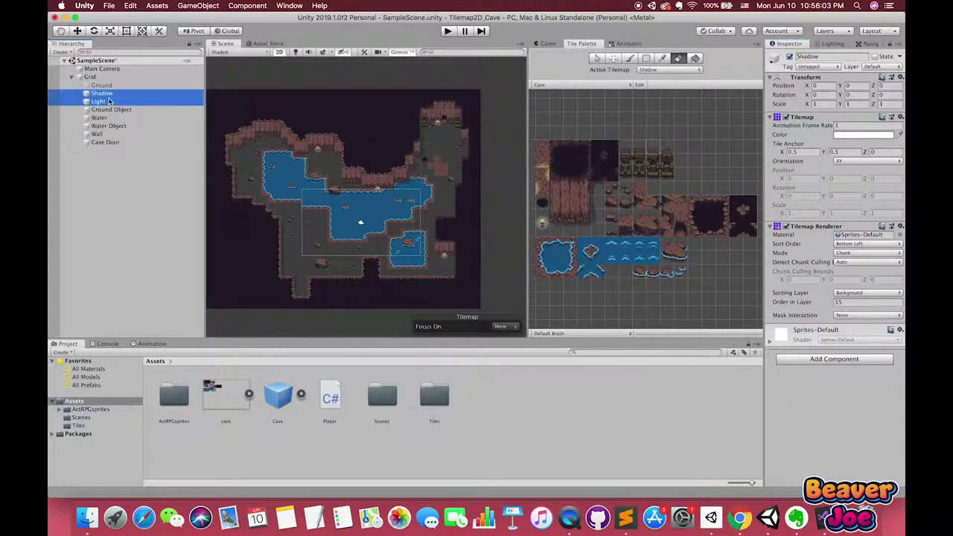
click(790, 58)
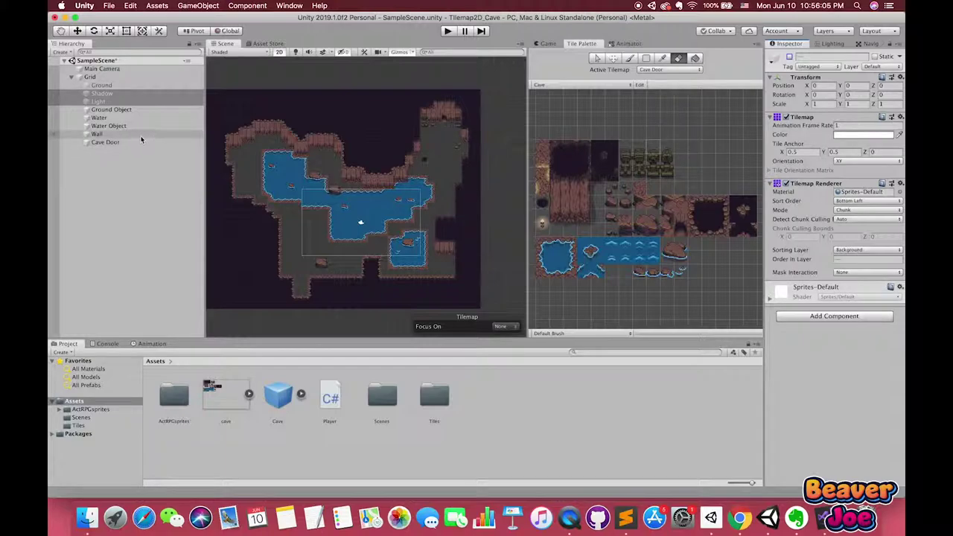
- Give Ground Object through Cave Door a Tilemap Collider 2D with Used By Composite ticked
click(112, 109)
shift+click(105, 142)
click(834, 316)
text(tilemap)
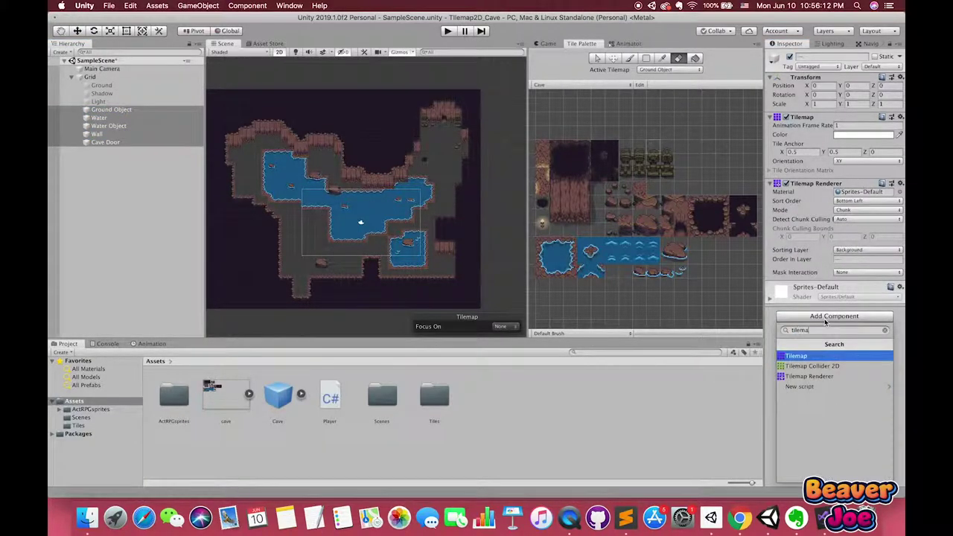
key(Down)
key(Return)
click(838, 330)
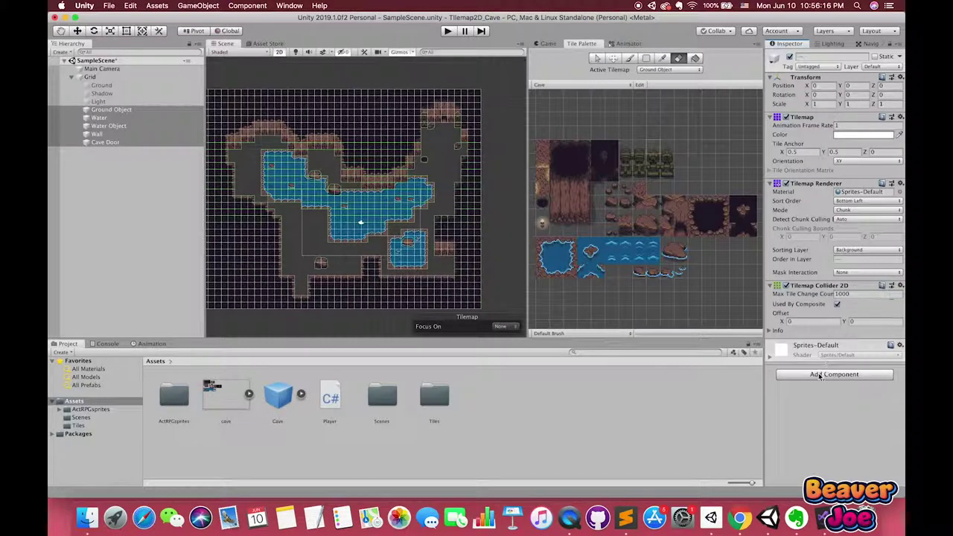
- Add a Composite Collider 2D to those object layers, then select Ground, Shadow and Light
click(827, 372)
text(comp)
click(817, 375)
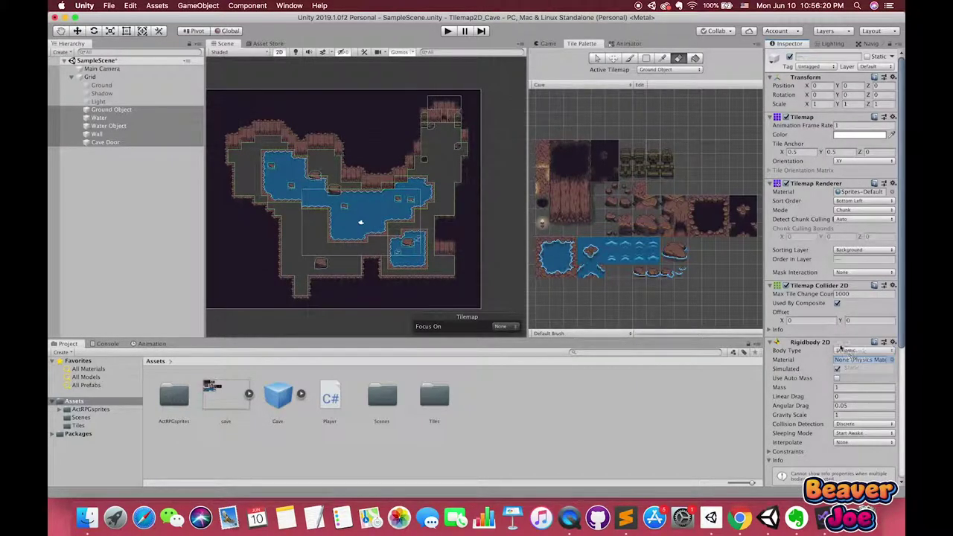
scroll(393, 246, up, 2)
scroll(393, 249, up, 3)
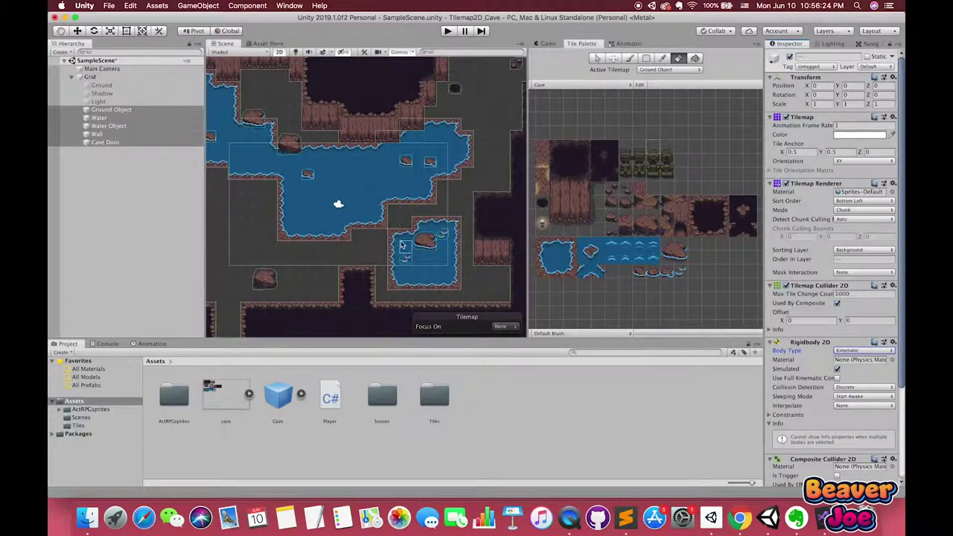
scroll(402, 245, down, 3)
scroll(286, 207, down, 2)
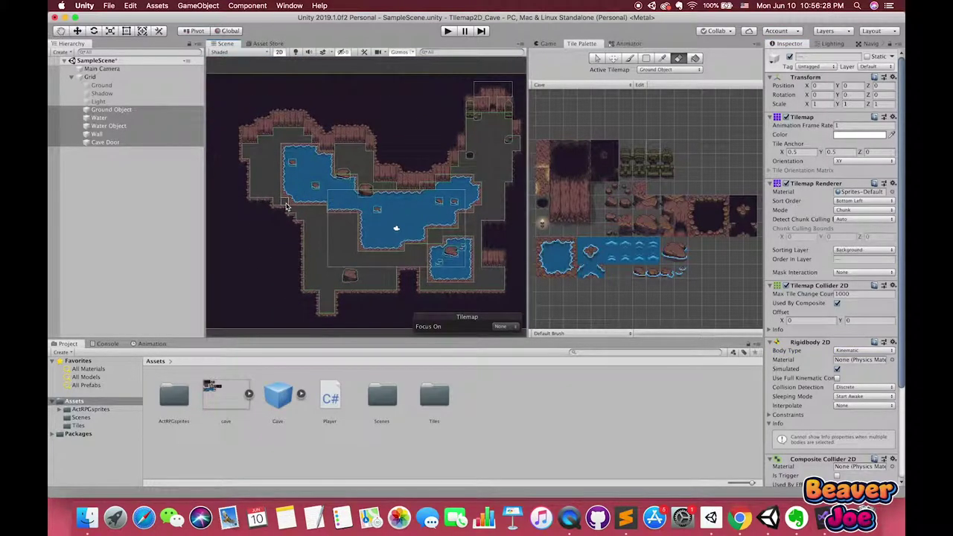
click(102, 85)
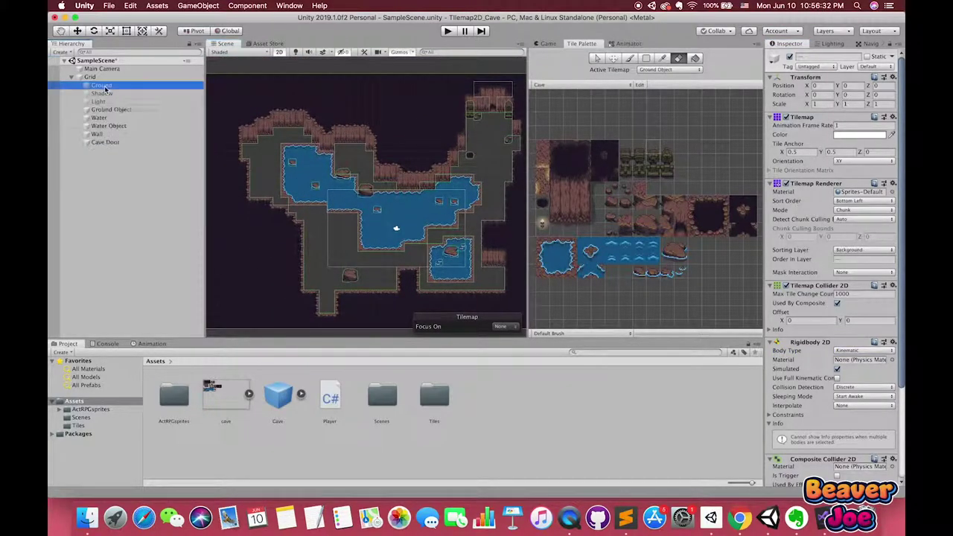
shift+click(98, 101)
- Clear the layer selection and open the ActRPGsprites folder in the Project window
click(140, 149)
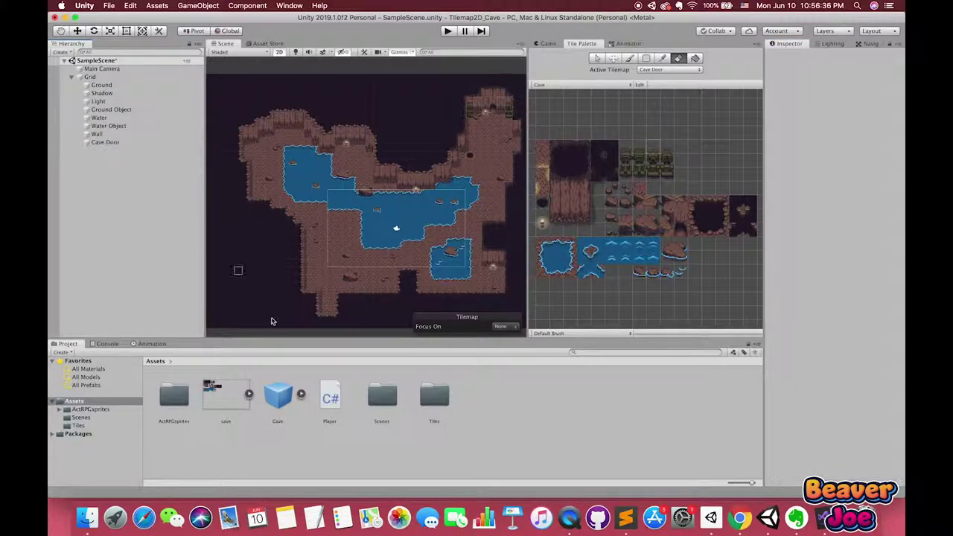
right_click(109, 176)
key(Escape)
double_click(174, 395)
double_click(178, 401)
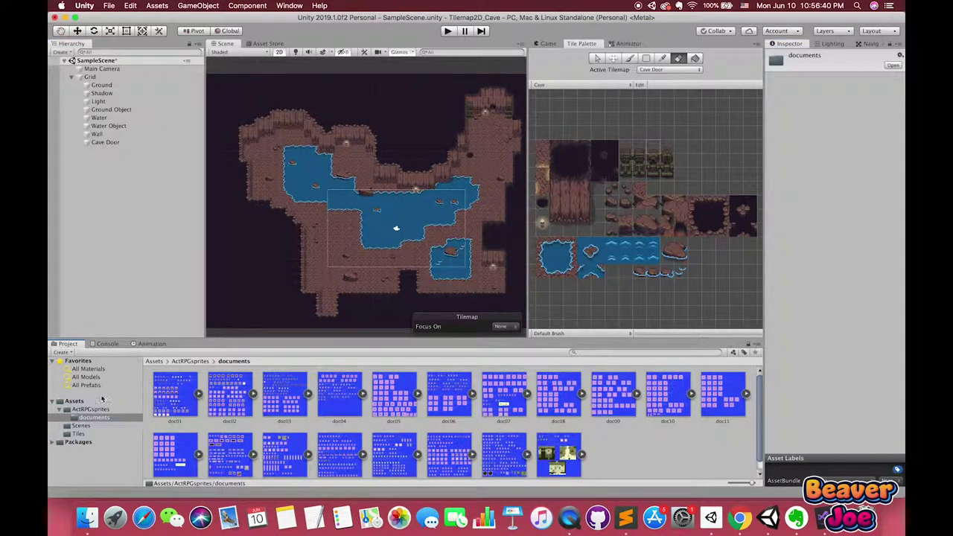
click(89, 427)
click(97, 418)
click(90, 409)
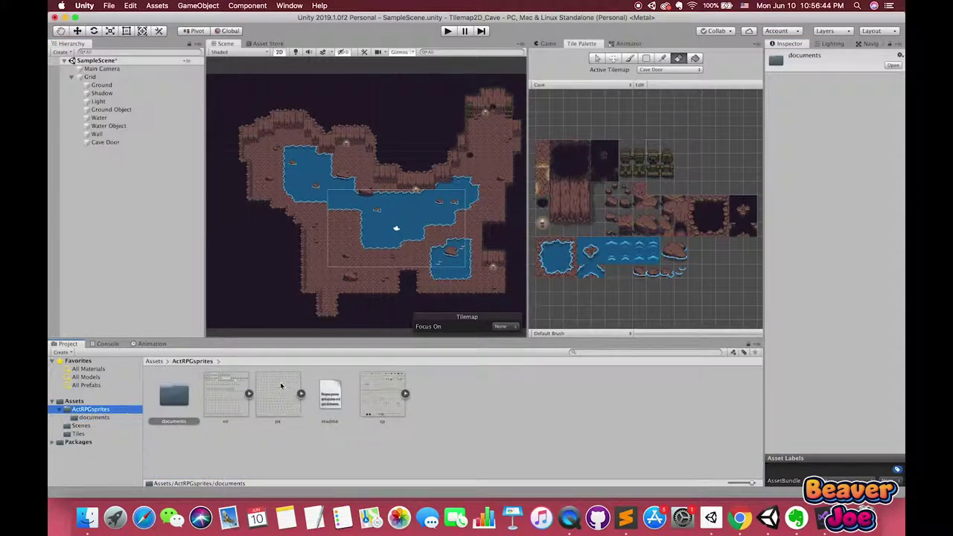
- Expand the sp and en sprite sheets and scroll down to the en_59 sprite
click(402, 393)
scroll(360, 414, down, 5)
scroll(360, 414, up, 2)
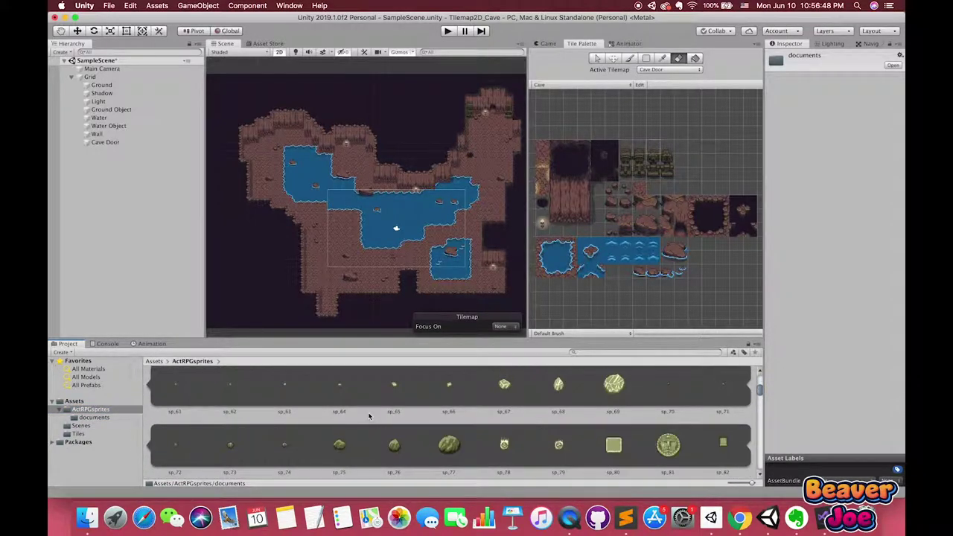
scroll(360, 414, up, 2)
scroll(313, 410, up, 2)
click(254, 394)
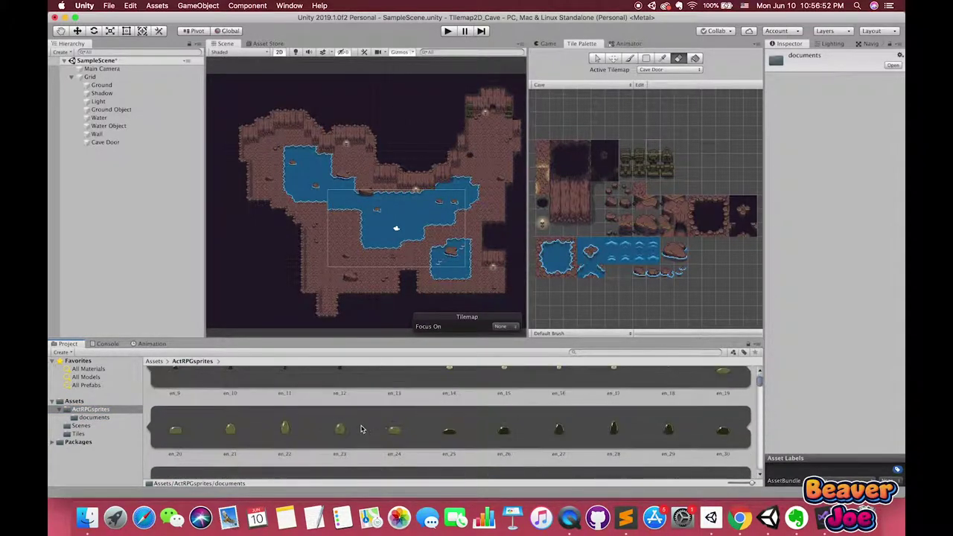
scroll(362, 424, down, 2)
scroll(362, 424, down, 2)
scroll(362, 425, down, 2)
- Place en_59 in the scene on the Player sorting layer, on the cave floor below the water
drag(499, 456, 96, 169)
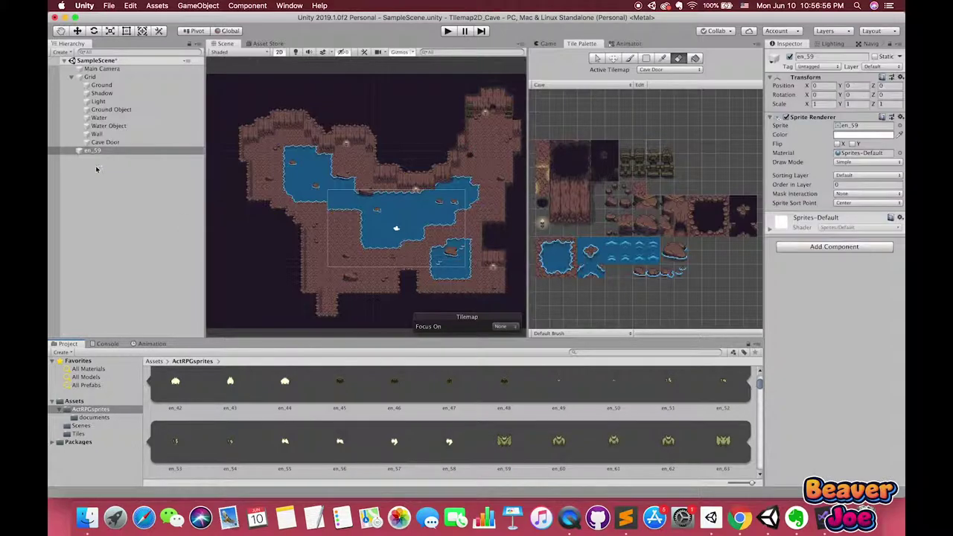
click(852, 177)
click(853, 192)
scroll(395, 225, up, 2)
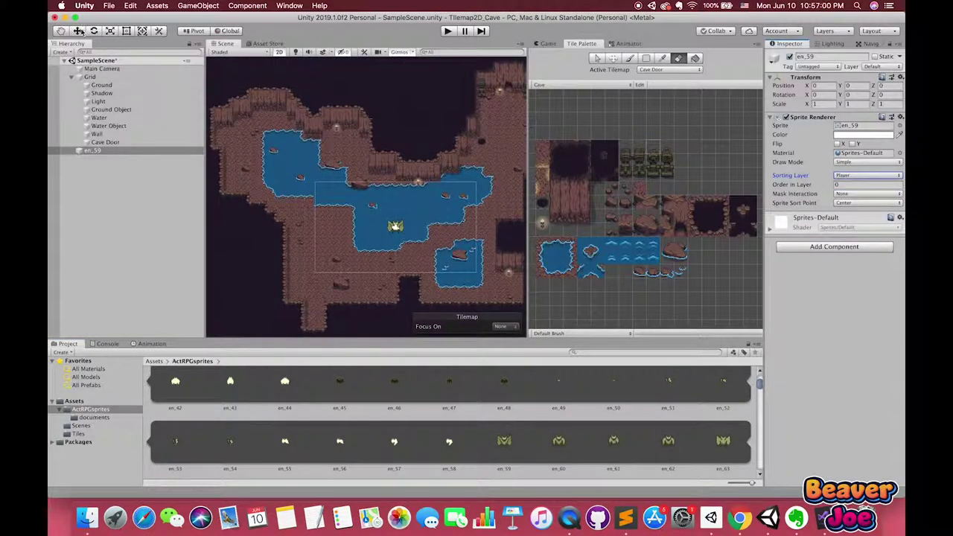
key(w)
drag(397, 225, 370, 268)
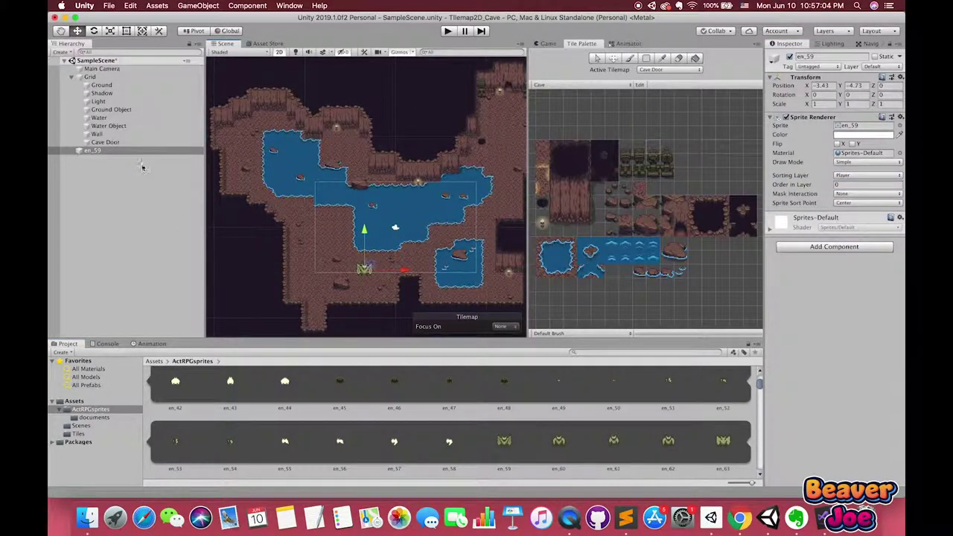
double_click(92, 151)
scroll(479, 172, down, 5)
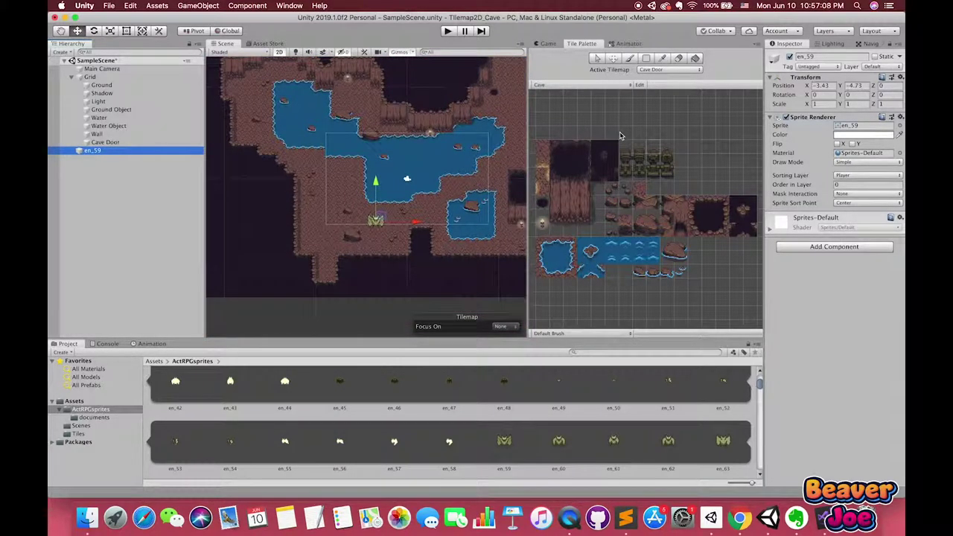
- Add a Rigidbody 2D to en_59, keeping its body type Dynamic
click(834, 246)
text(rigid)
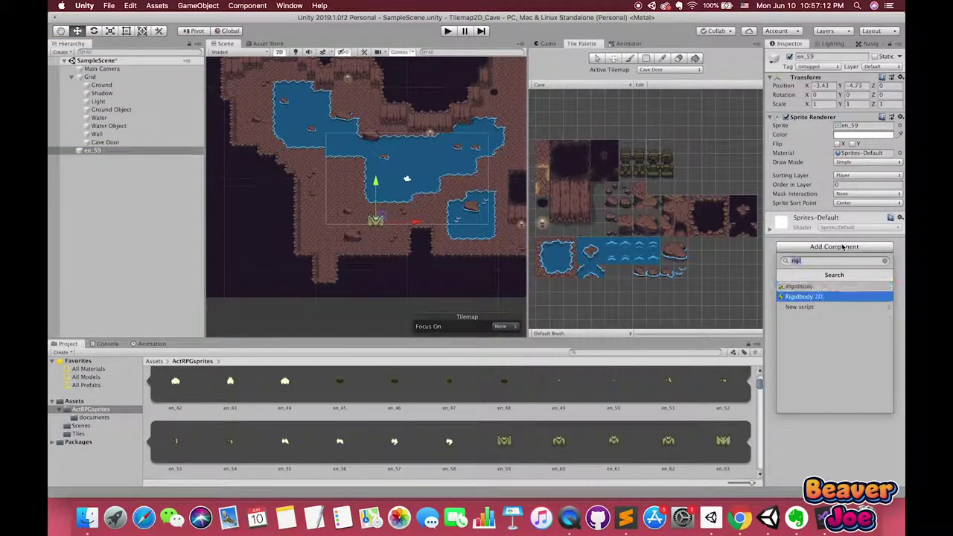
click(842, 296)
click(864, 224)
click(856, 224)
click(864, 225)
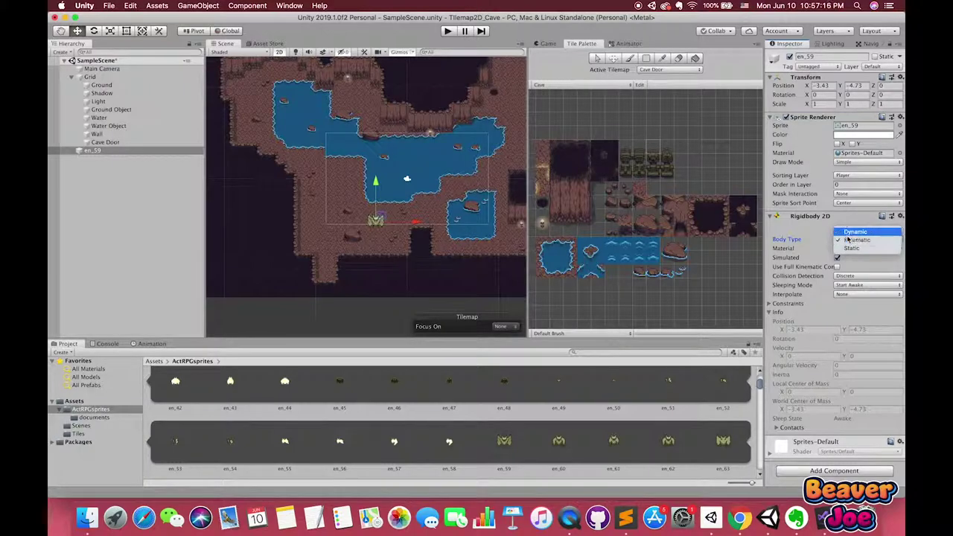
click(857, 225)
click(847, 289)
click(823, 216)
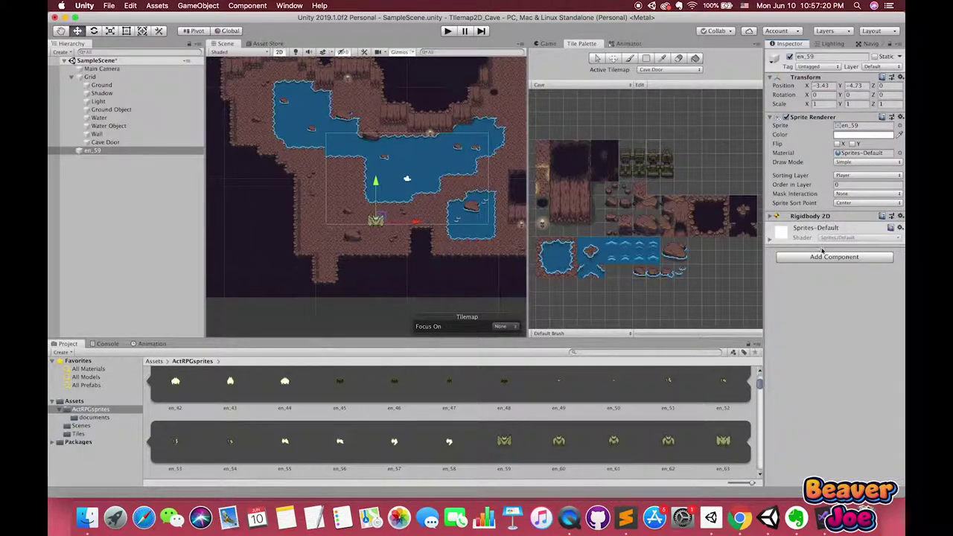
- Add a Polygon Collider 2D and the Player script to en_59
click(835, 252)
text(poly)
key(Return)
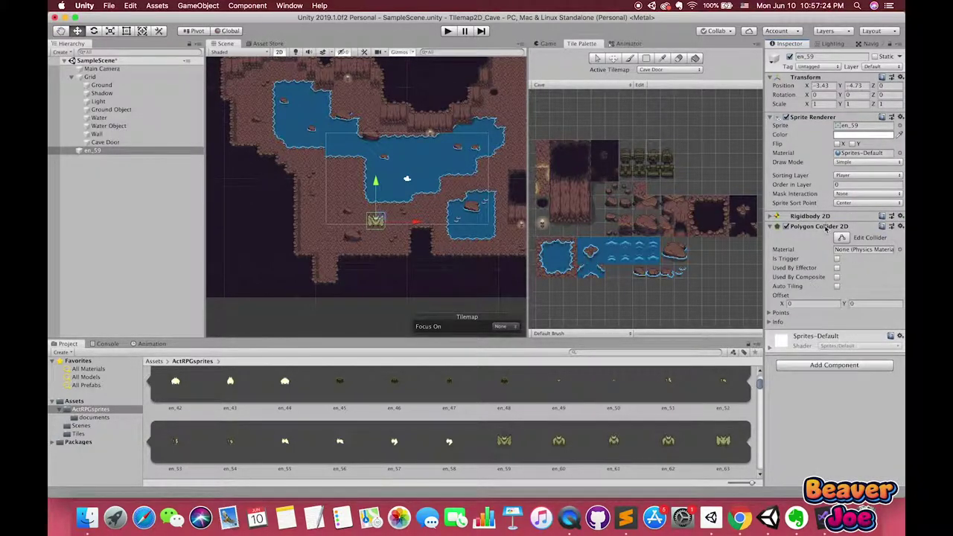
click(820, 226)
click(827, 281)
text(player)
key(Return)
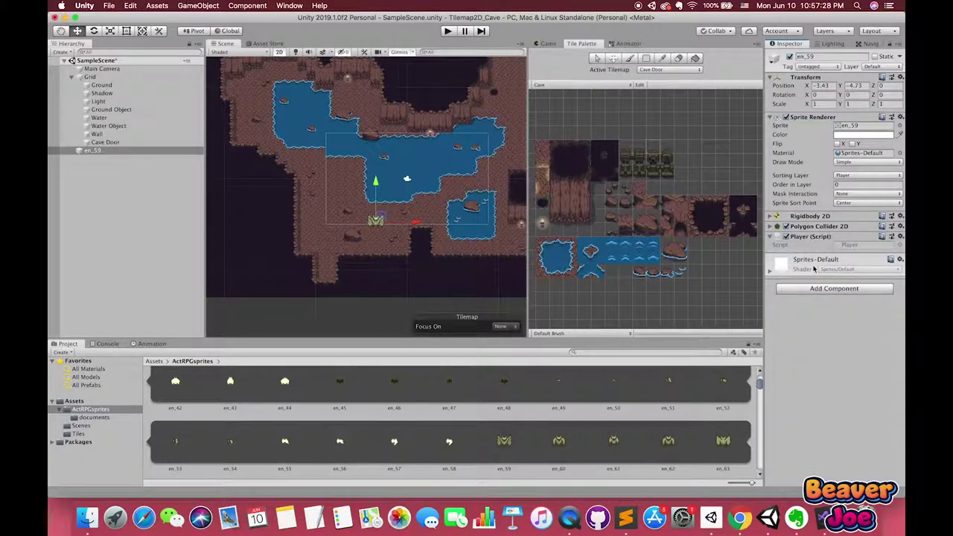
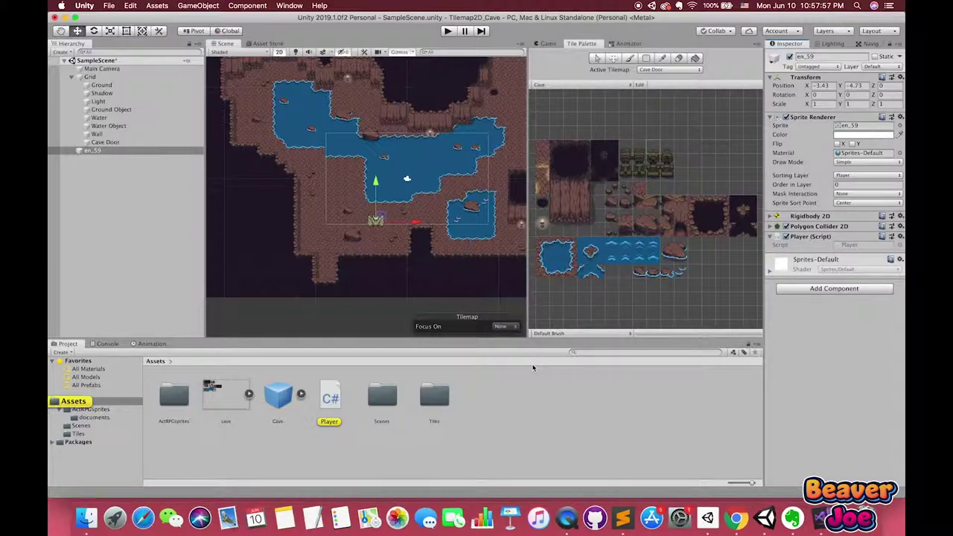
- In Player.cs, replace Start/Update with an rb field, a serialized moveSpeed field, and Awake getting the Rigidbody2D
double_click(330, 399)
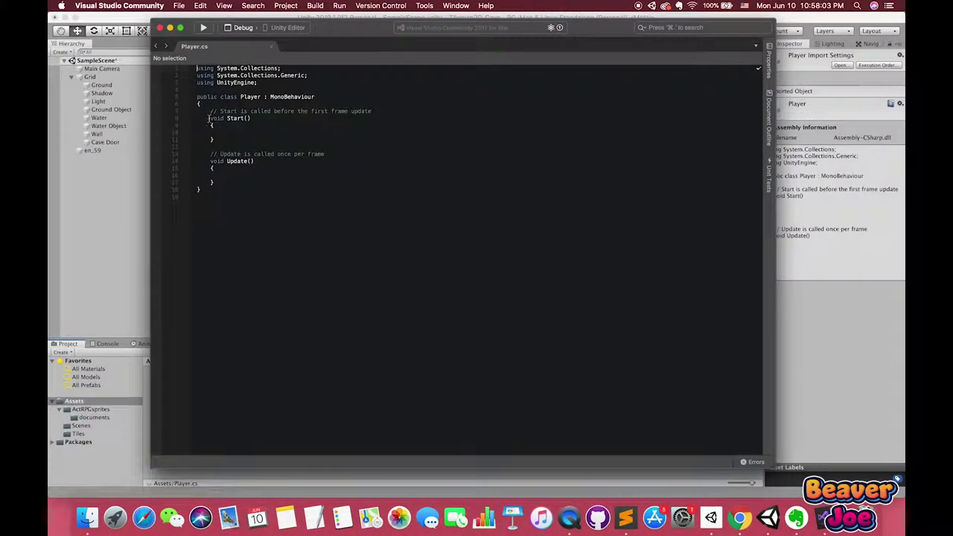
key(BackSpace)
text(private Rigidbody2D rb;)
key(Return)
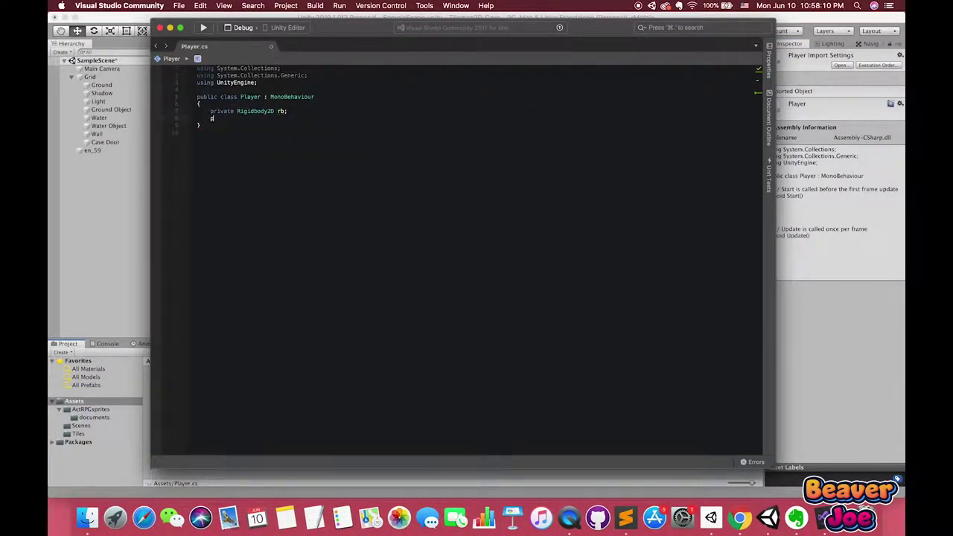
text([SerializeField])
key(BackSpace)
key(BackSpace)
key(BackSpace)
text(private float moveSpeed = 5.0f)
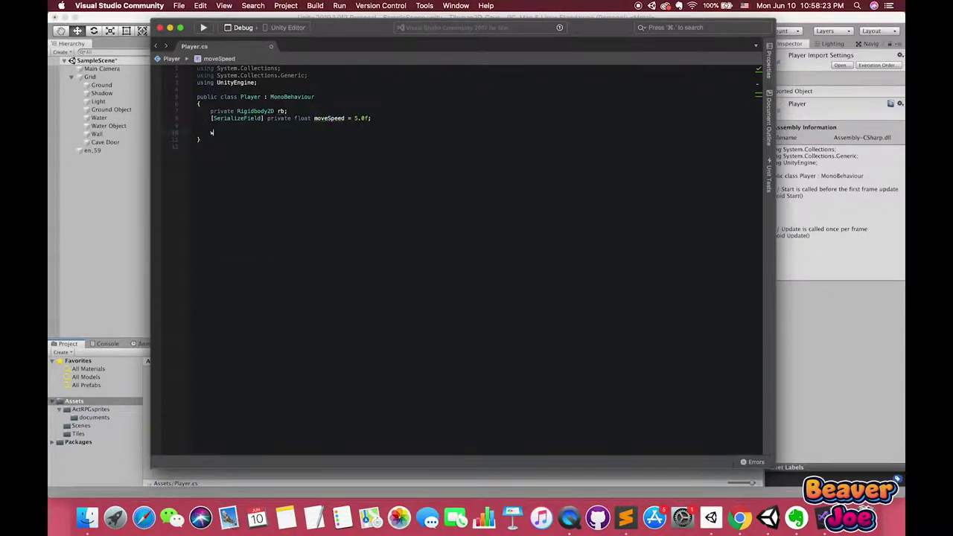
text(ake)
key(Return)
text(rb = g)
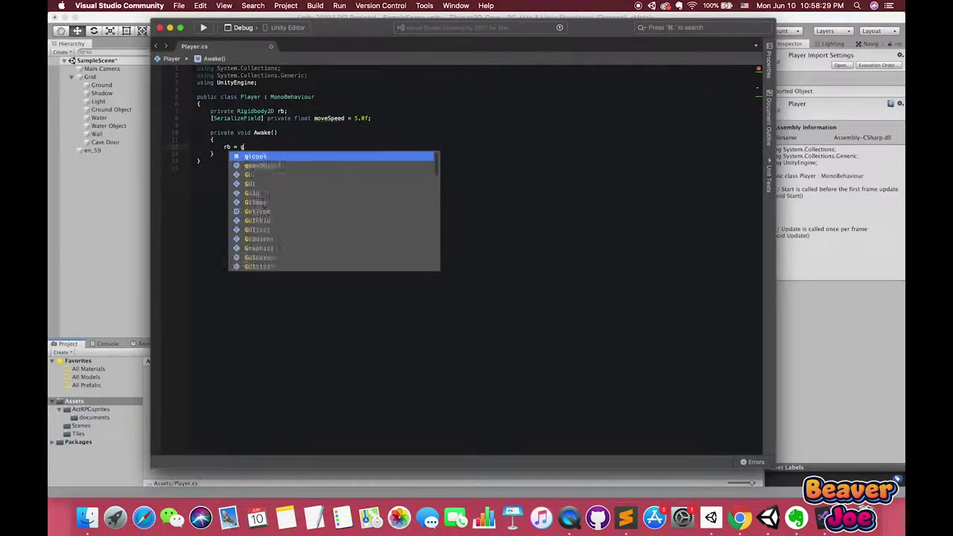
text(etComponent<Rigidbody2D>();)
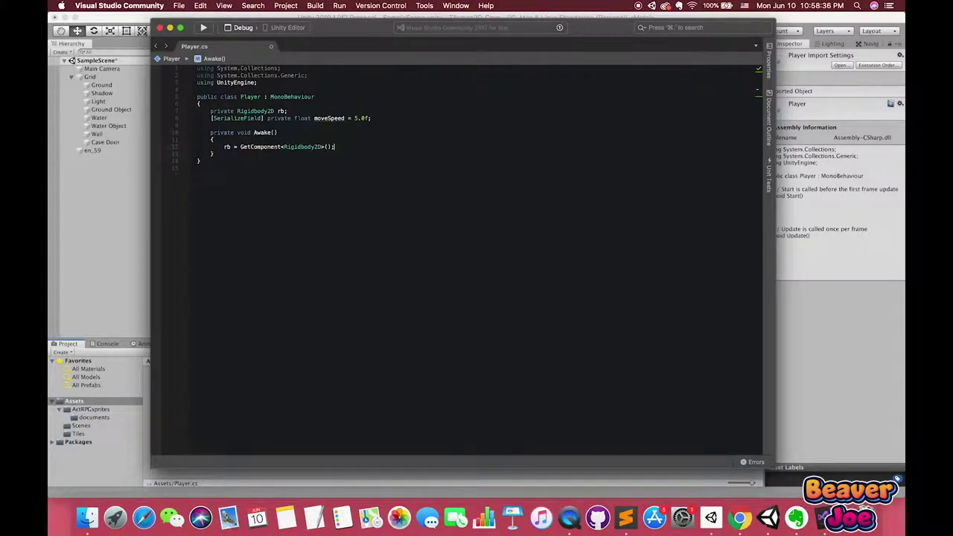
text(Update)
- In Update, read the Horizontal and Vertical axes into moveH and moveV, each multiplied by moveSpeed
key(Return)
text(float)
text( moveH = Input.getA()
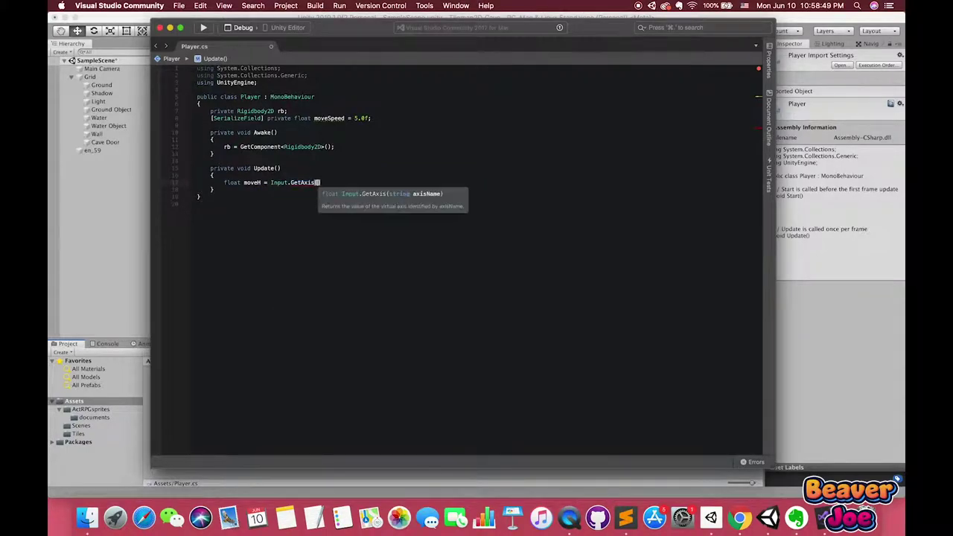
text(izontal");)
key(Return)
text(float )
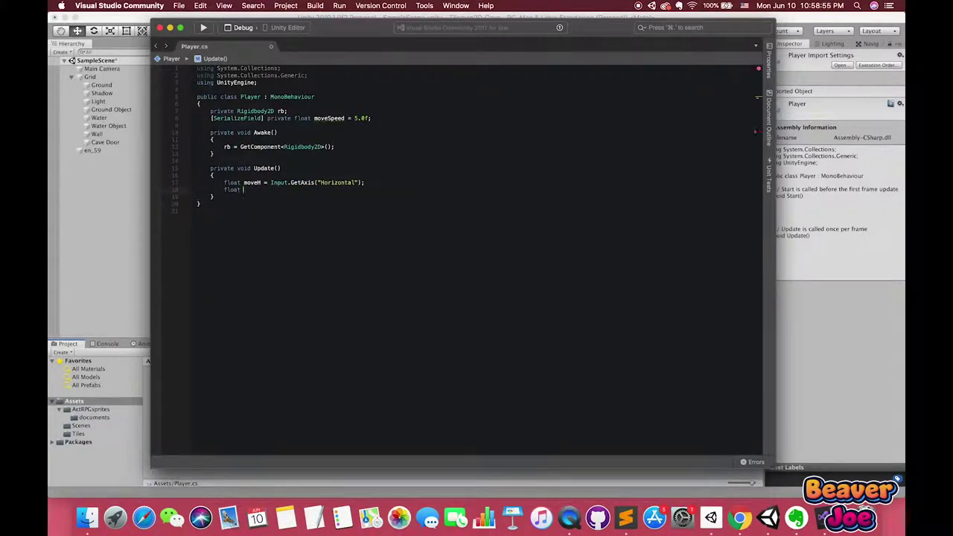
text(moveV = Input.GetAxis("Ver)
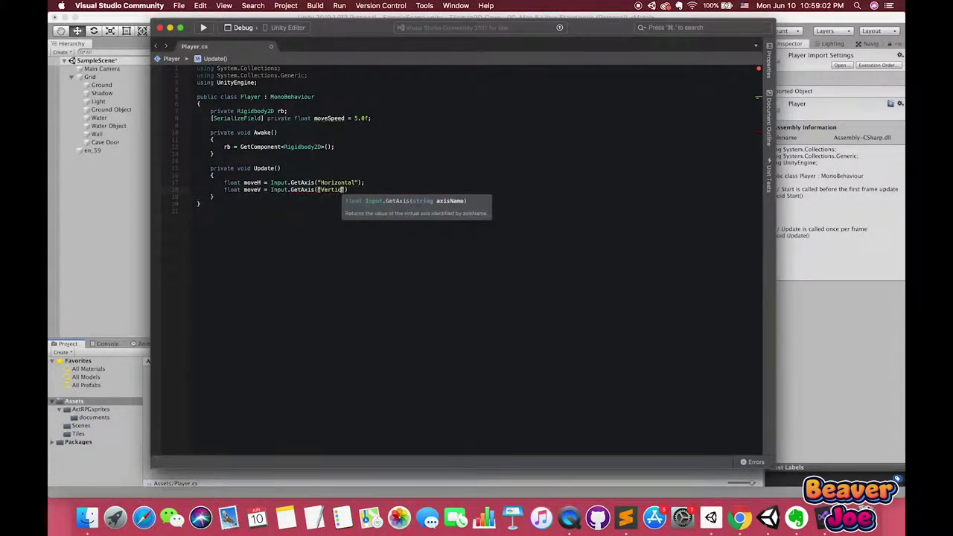
text(tical");)
key(Left)
text(* moveSpeed)
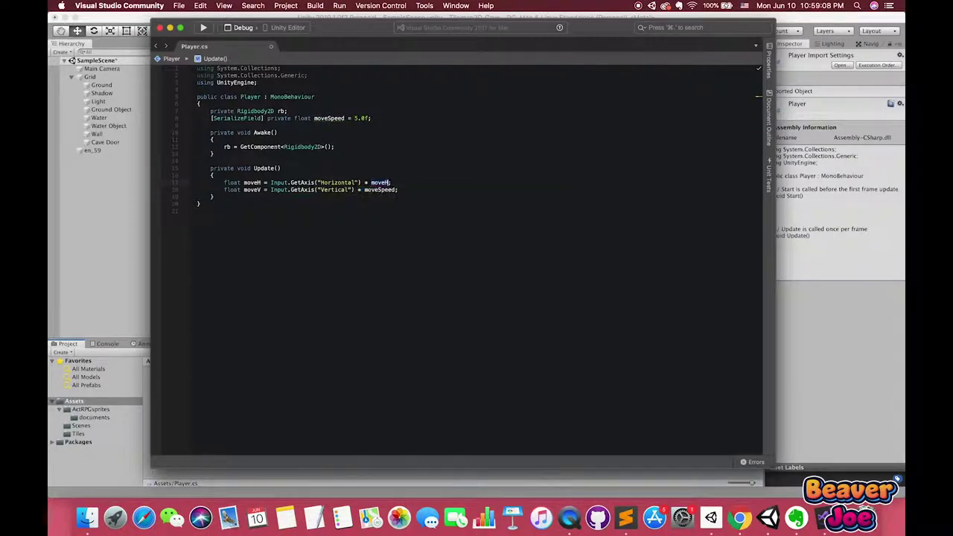
key(BackSpace)
text(Speed)
- Set rb.velocity to new Vector2(moveH, moveV) and save the script
key(End)
key(Return)
text(rb.velocity = )
text(new Vector2(moveH, )
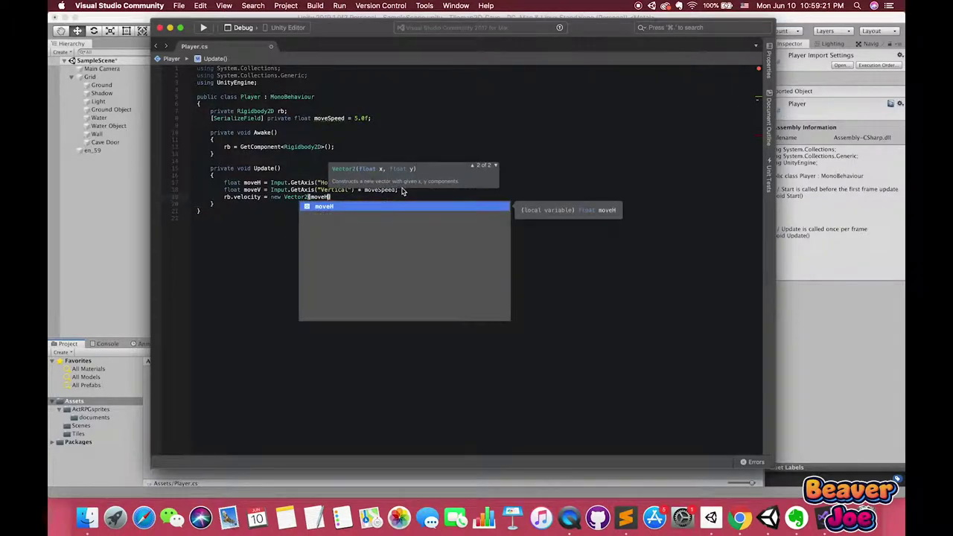
text(moveV);)
key(super+s)
key(super+Tab)
- After a quick test run, swap the Player's Polygon Collider 2D for a Circle Collider 2D with radius 0.42
click(448, 32)
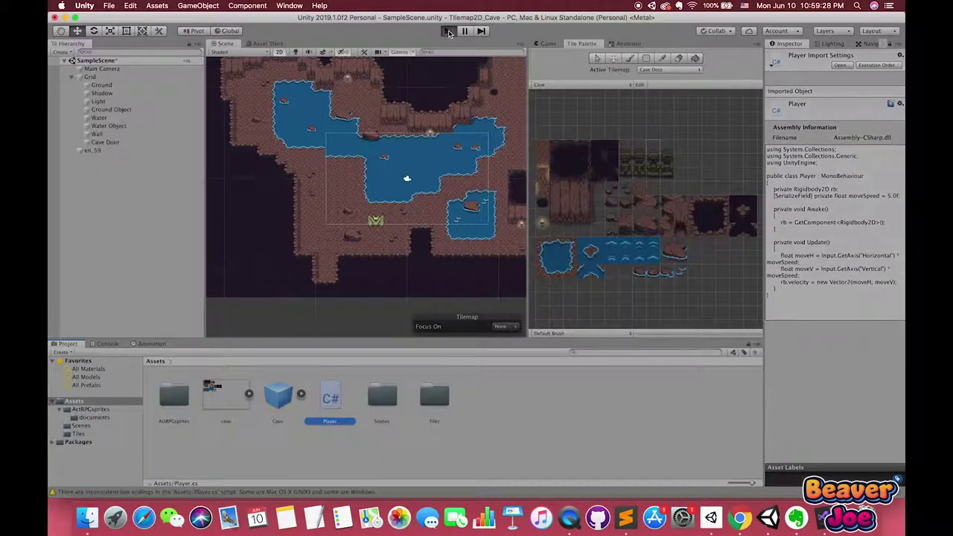
key(super+p)
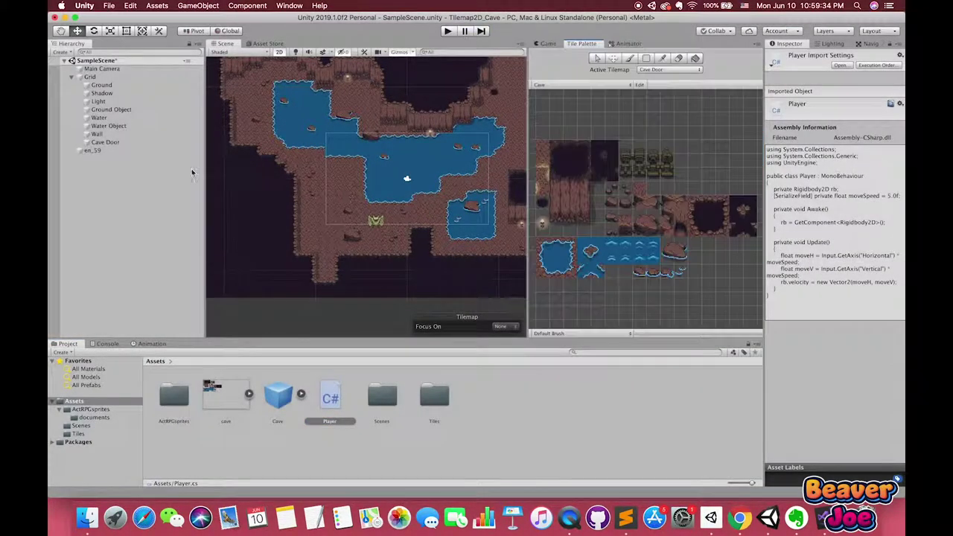
click(901, 226)
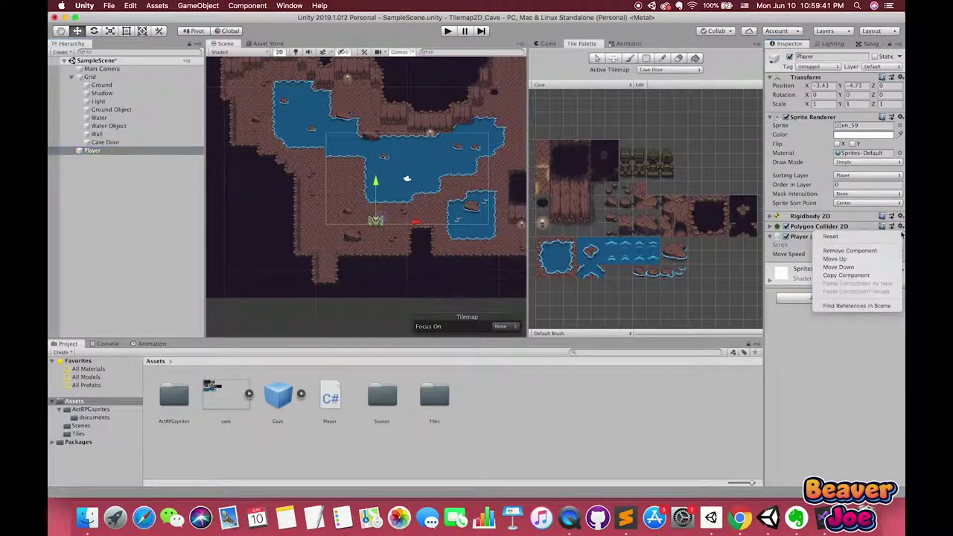
click(850, 259)
click(820, 288)
click(834, 322)
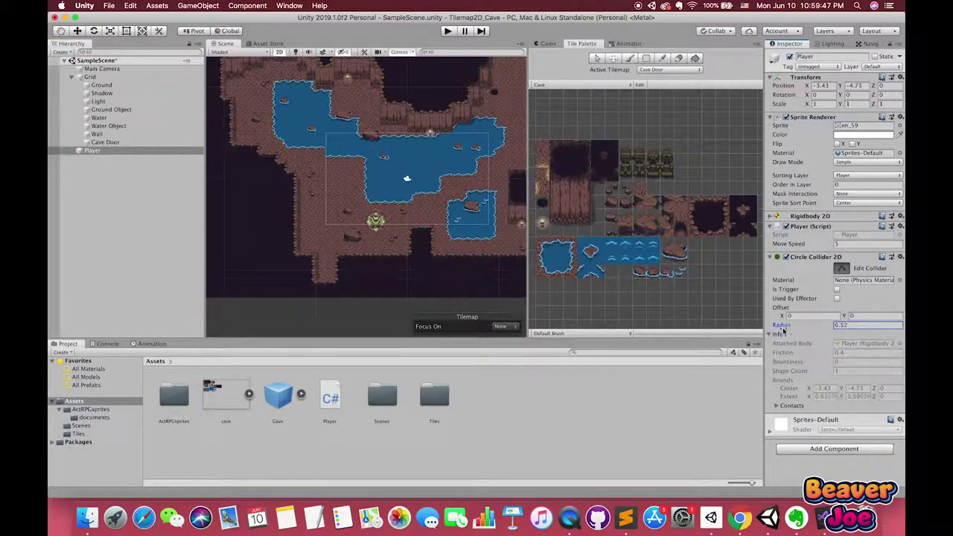
drag(805, 327, 801, 327)
- Play the scene several times to test the bat moving around the cave with the new collider
key(super+p)
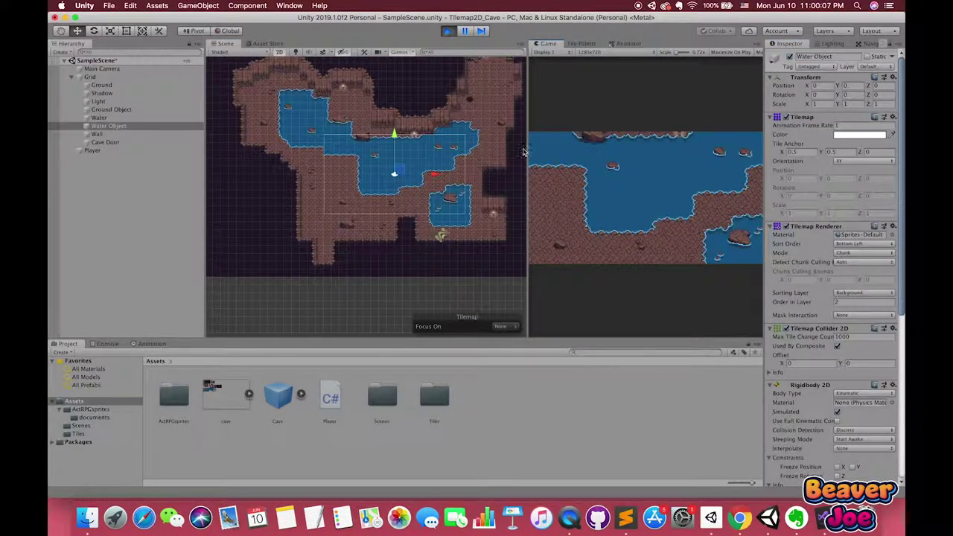
key(super+p)
scroll(806, 388, down, 3)
key(super+p)
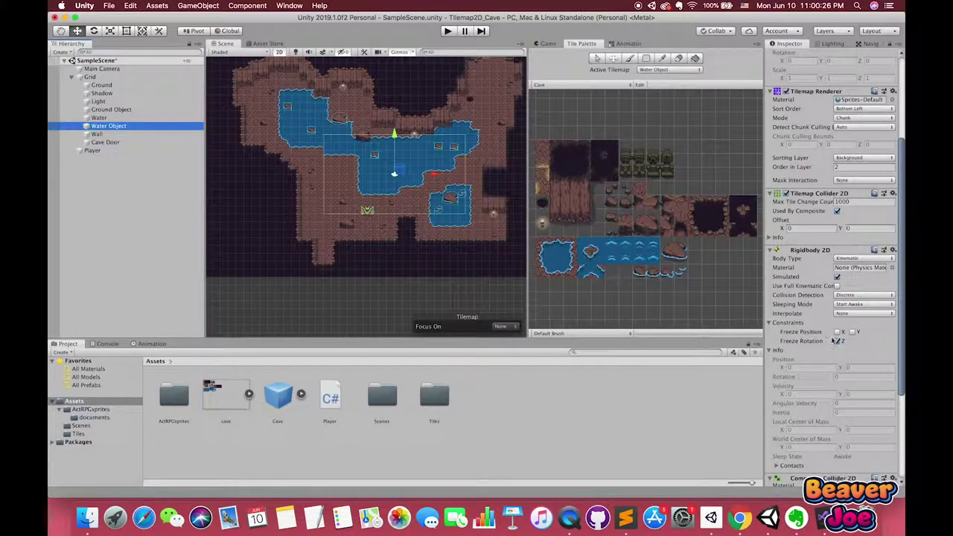
key(super+p)
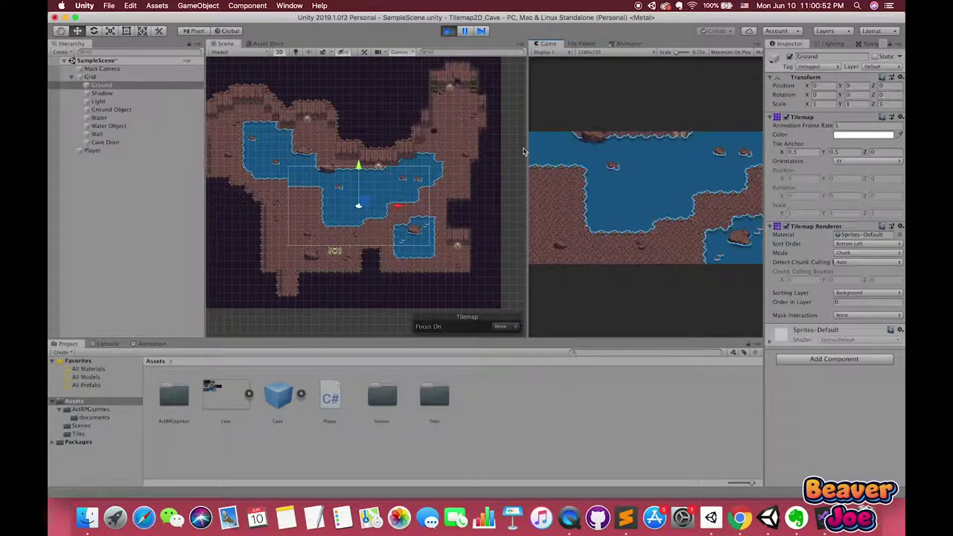
key(super+p)
- Attach a new CameraFollow script to Main Camera, then drag the camera to the cave's left edge to read its position
click(101, 68)
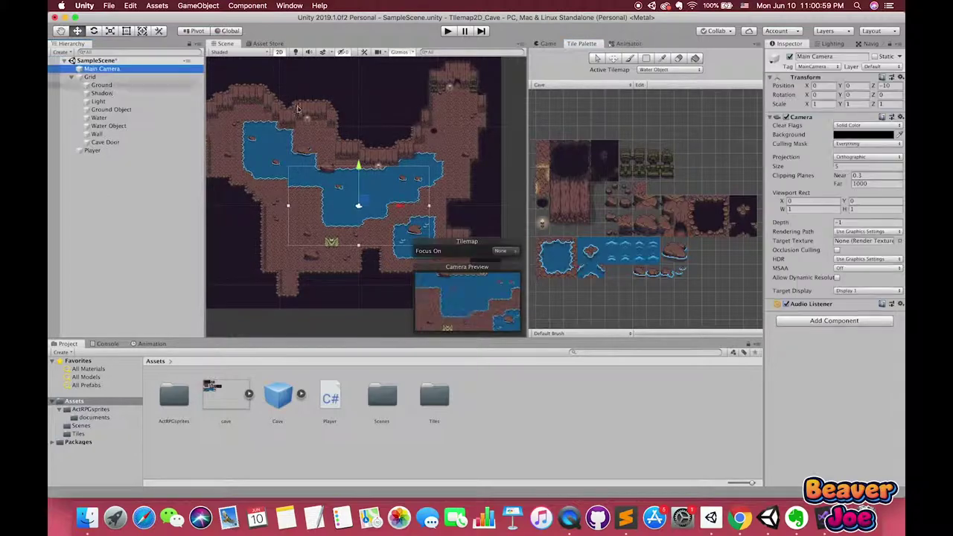
click(834, 320)
key(Return)
key(Return)
click(830, 325)
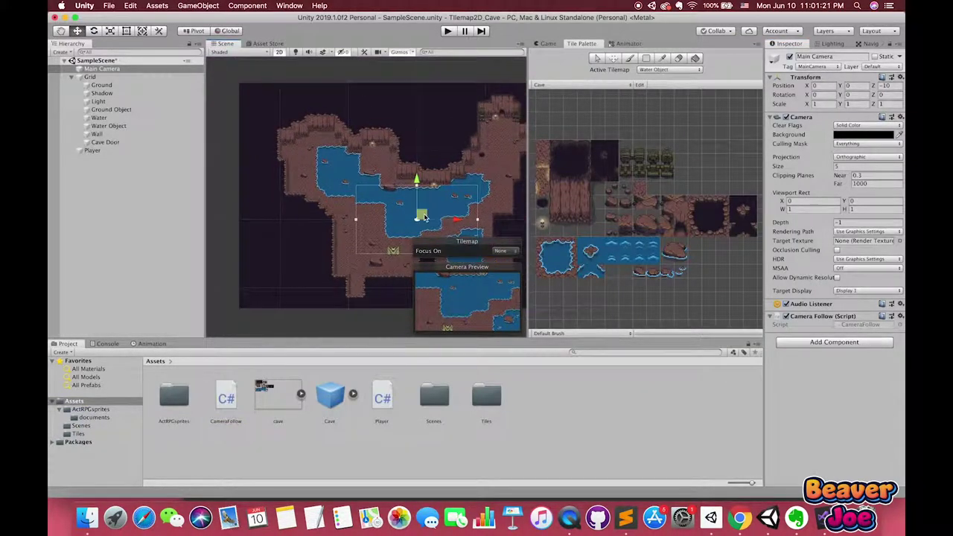
drag(420, 210, 309, 240)
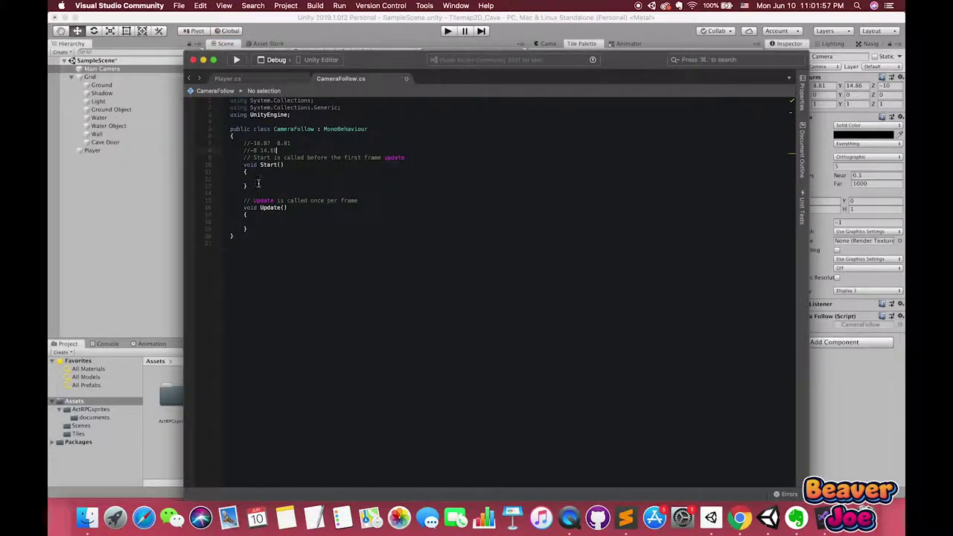
- Replace the default methods with a target Transform field set via GameObject.FindGameObjectWithTag("Player").transform
drag(231, 161, 231, 232)
text(private Transform)
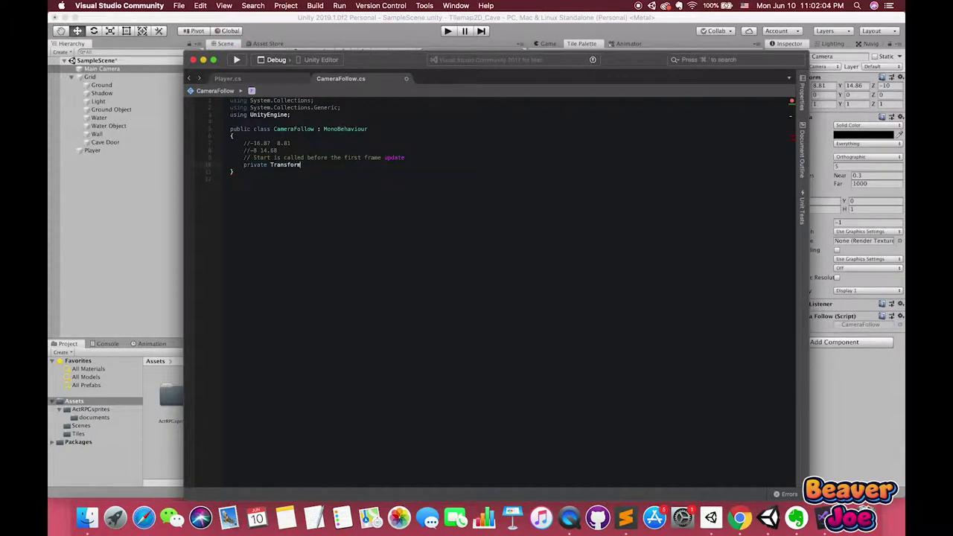
text( target;)
key(Return)
key(Return)
text(private void Start()
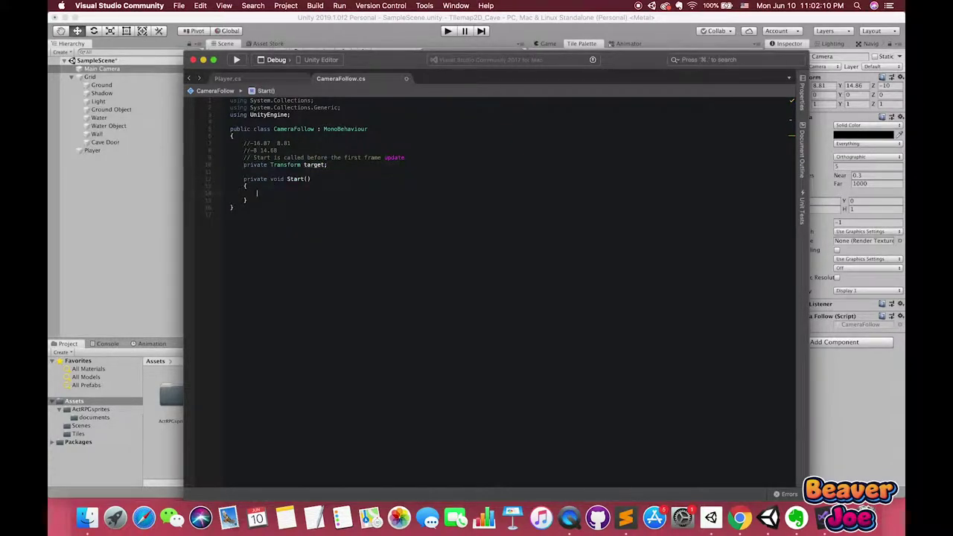
text(target = GameObject.find)
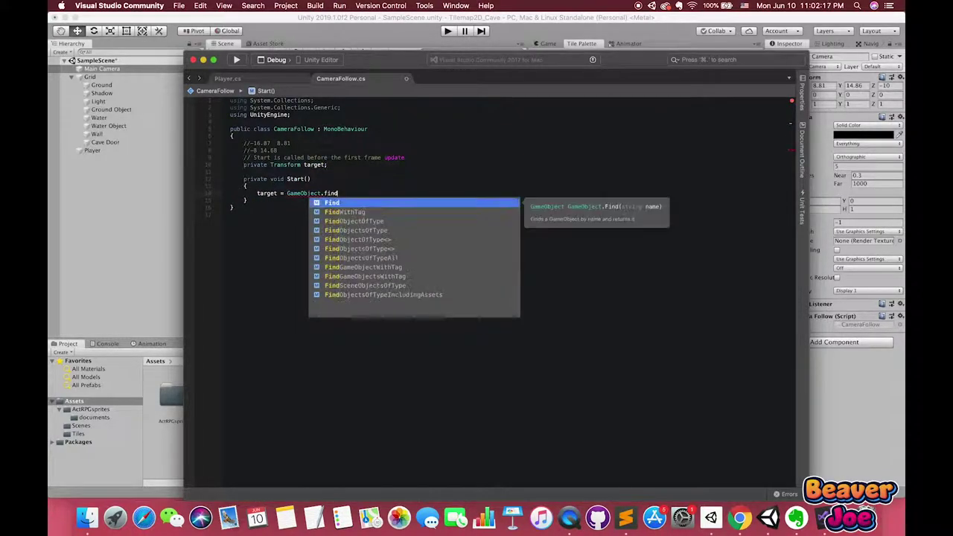
text(O)
key(BackSpace)
text(G)
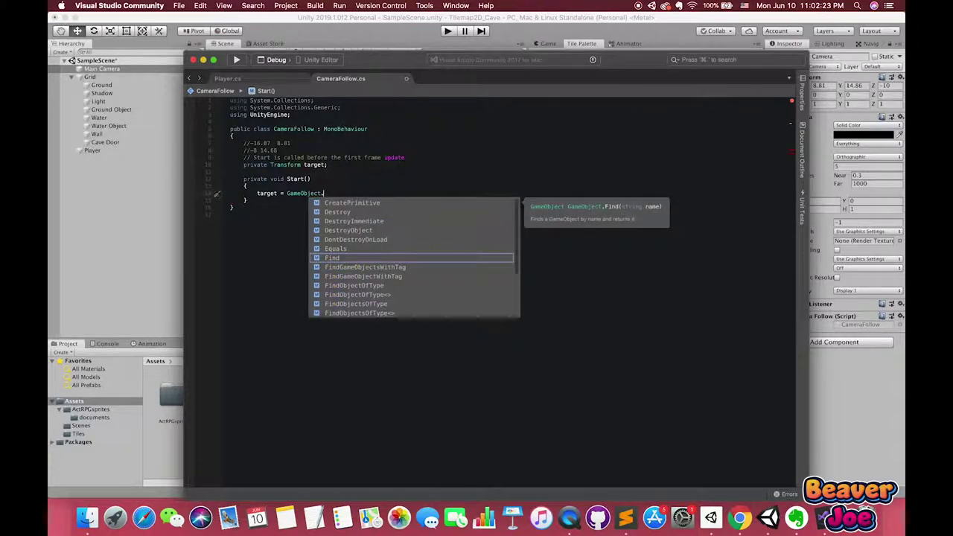
key(Return)
- Add LateUpdate that places the camera at the target's x and y, clamped to -16.87–8.81 and -8–14.68, keeping z, then save
text(("Player").transform;)
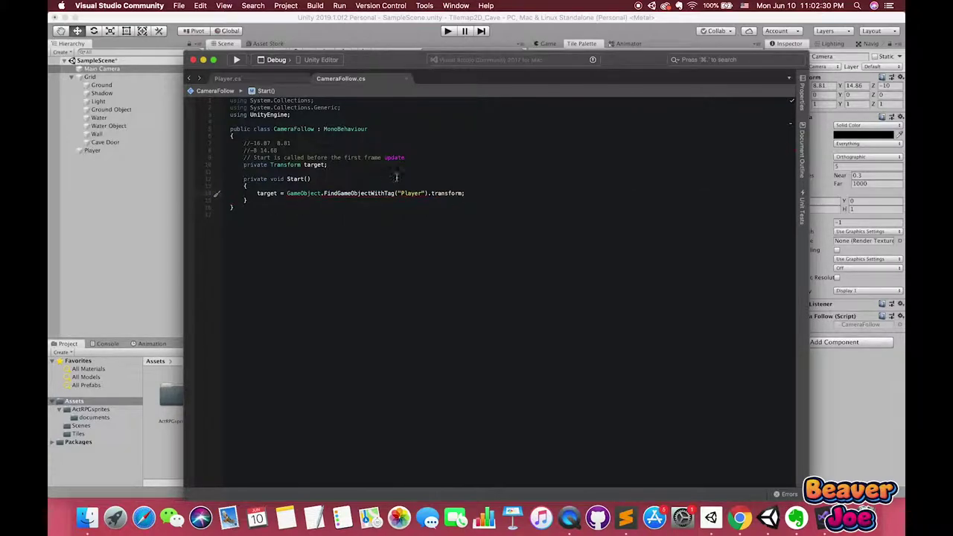
text(private void LateUpdate() { transform.position = )
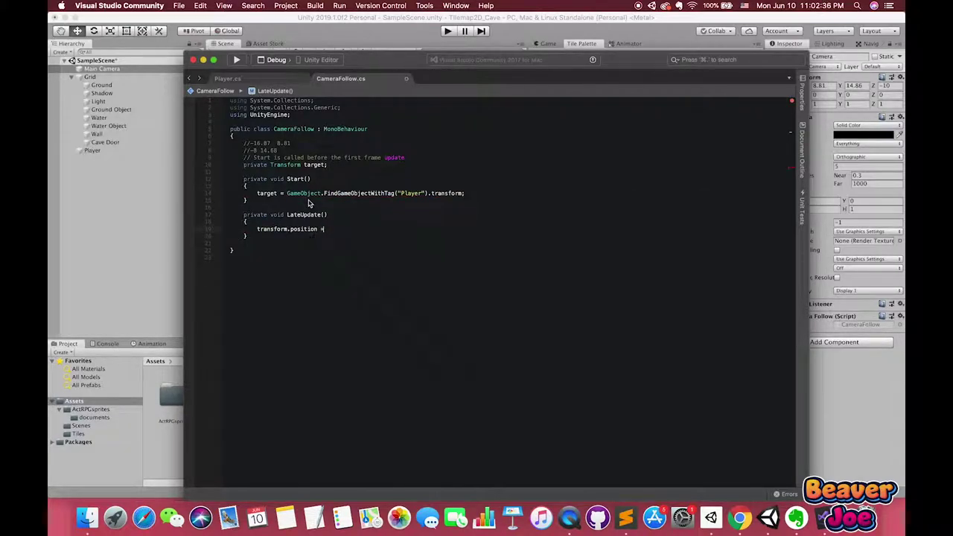
text(new Vector3(Mathf.Cl)
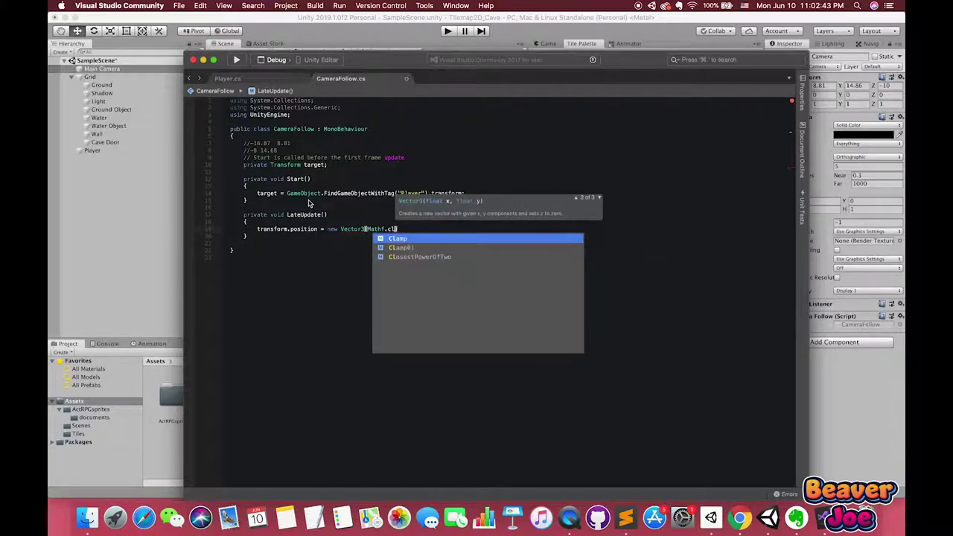
text(amp(transform.position.x, -)
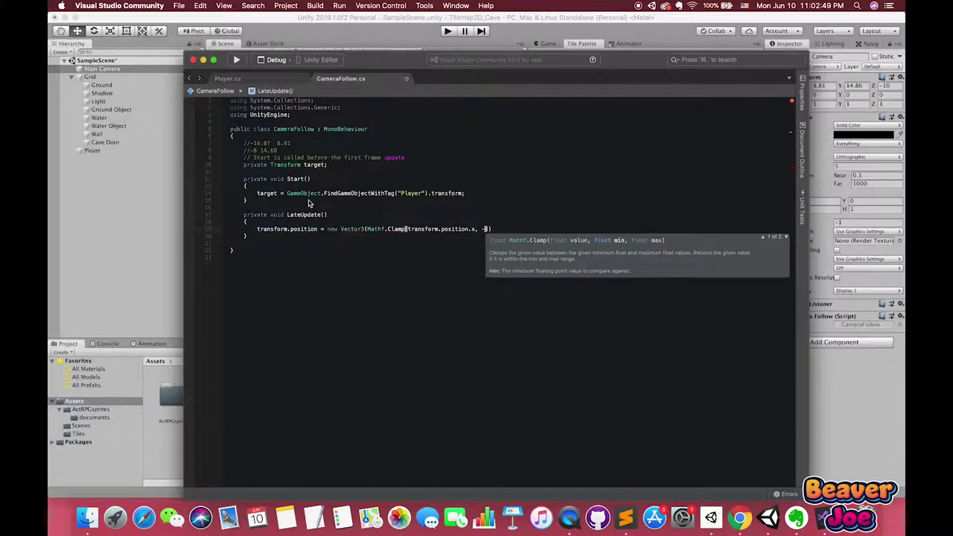
text(16.97f, 8.81)
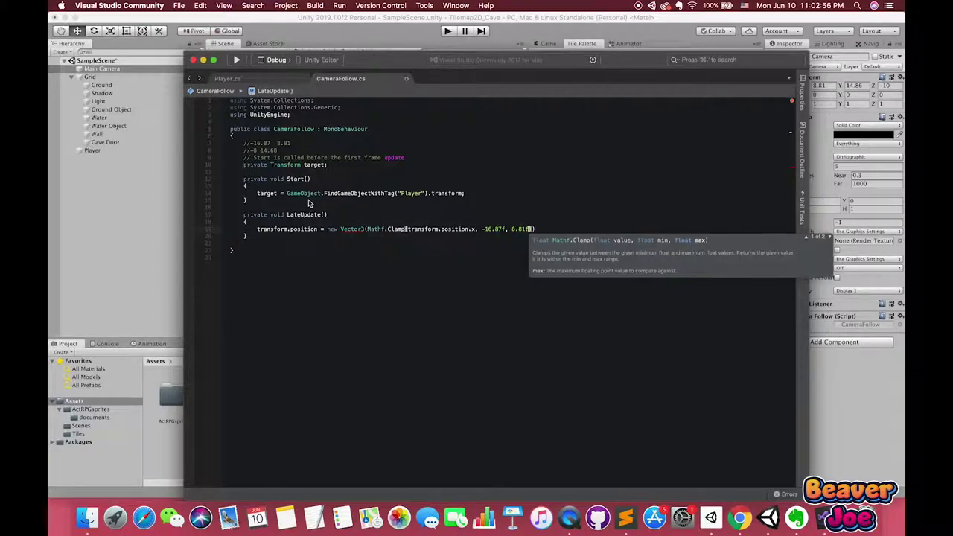
text(f),)
key(Return)
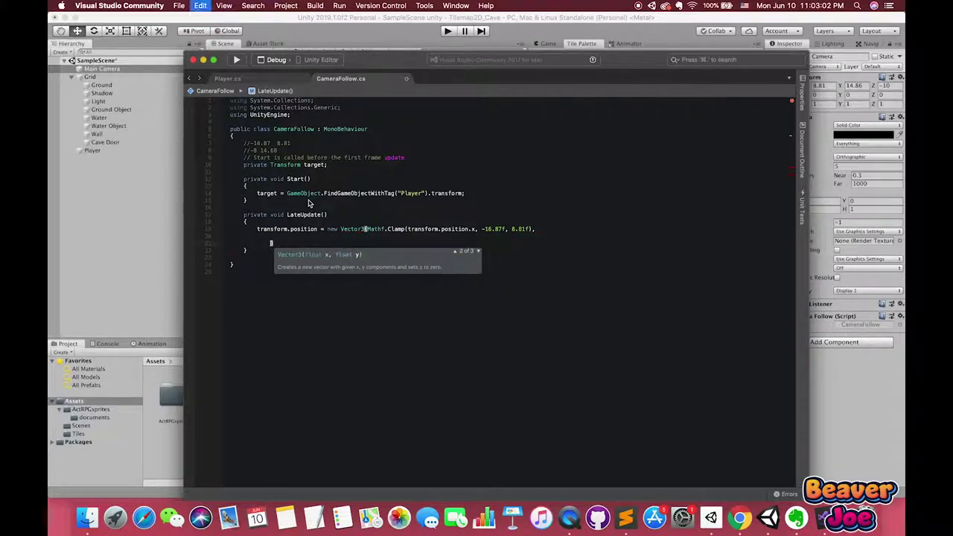
text(Mathf.)
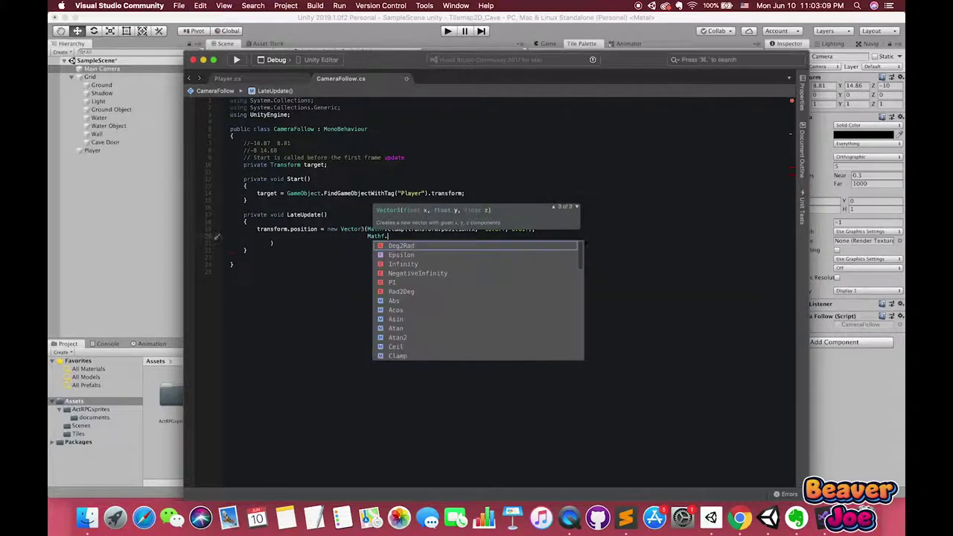
text(Clamp(transform.position.z)
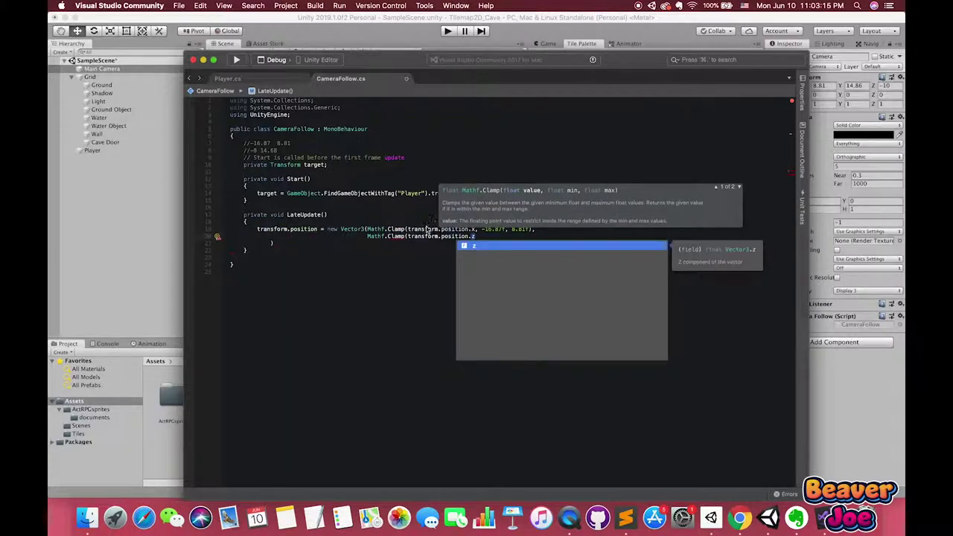
double_click(423, 229)
text(target)
double_click(422, 236)
text(target)
key(BackSpace)
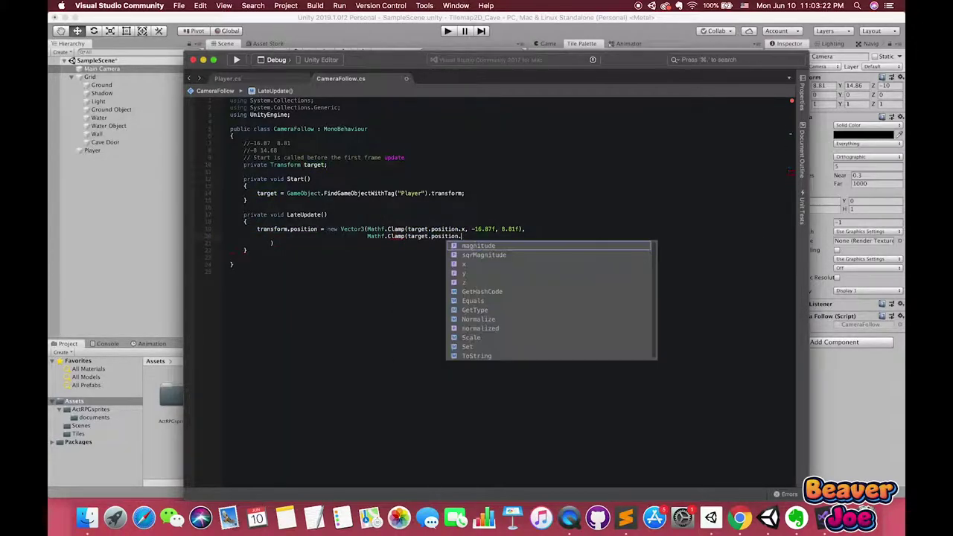
text(y, -8, 14)
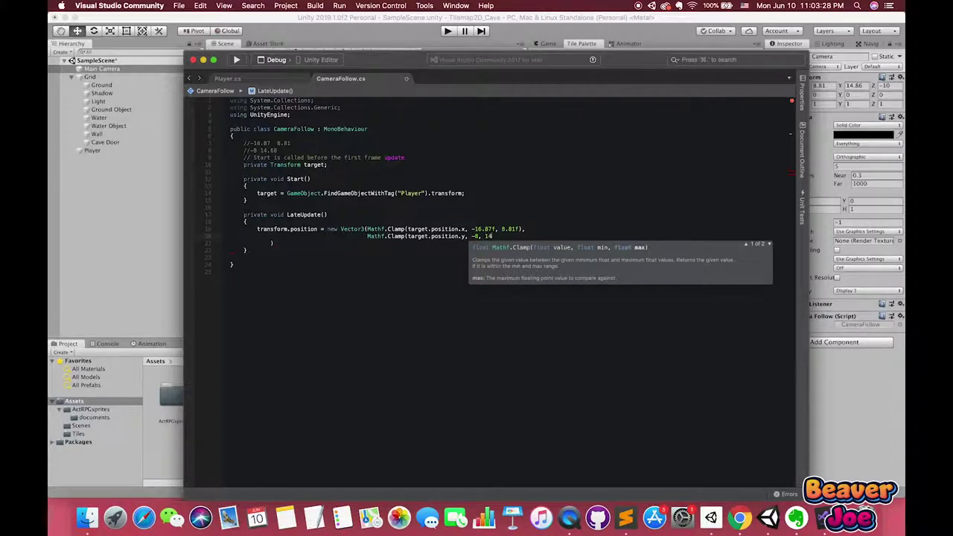
text(.68f),)
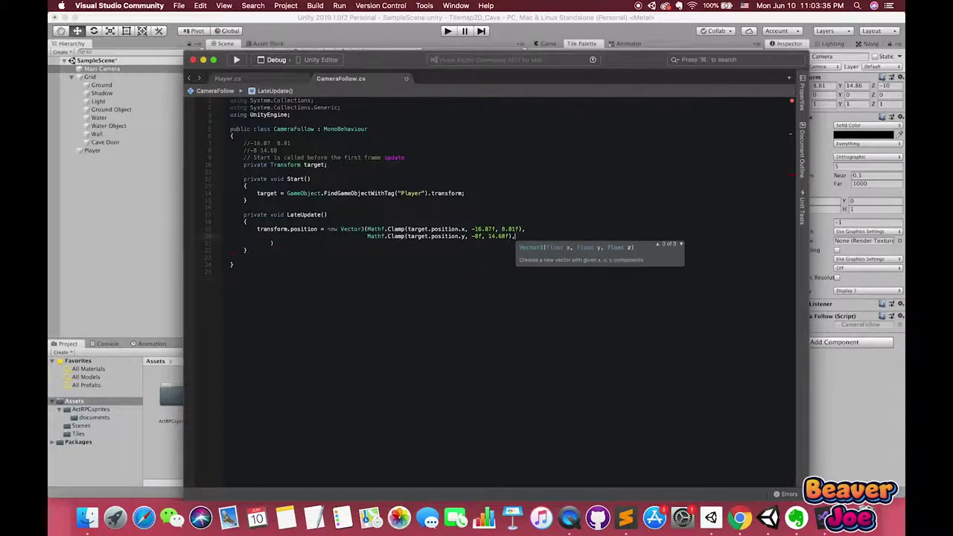
key(Return)
text(transform.position.z);)
key(super+s)
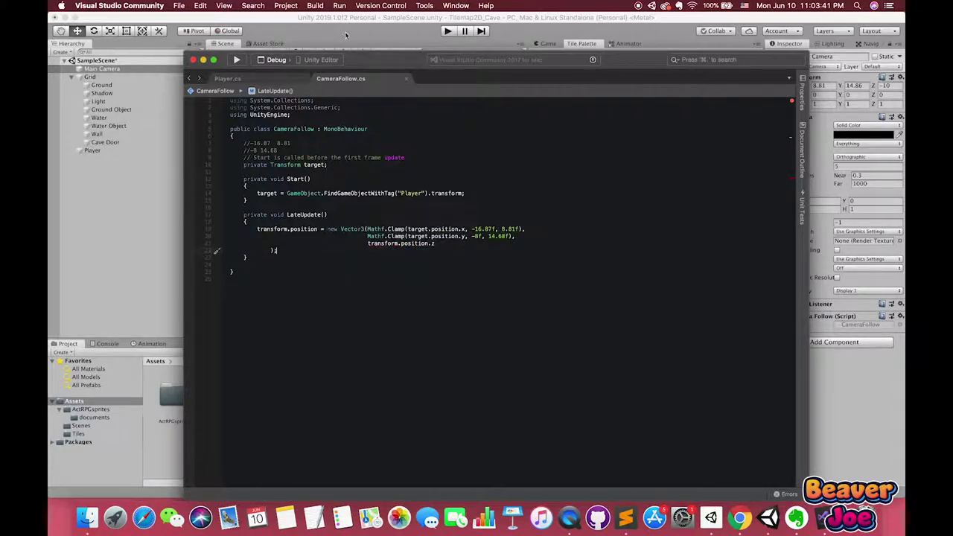
click(452, 34)
- Start and stop a Play test of the camera follow, then select the Player object
click(450, 32)
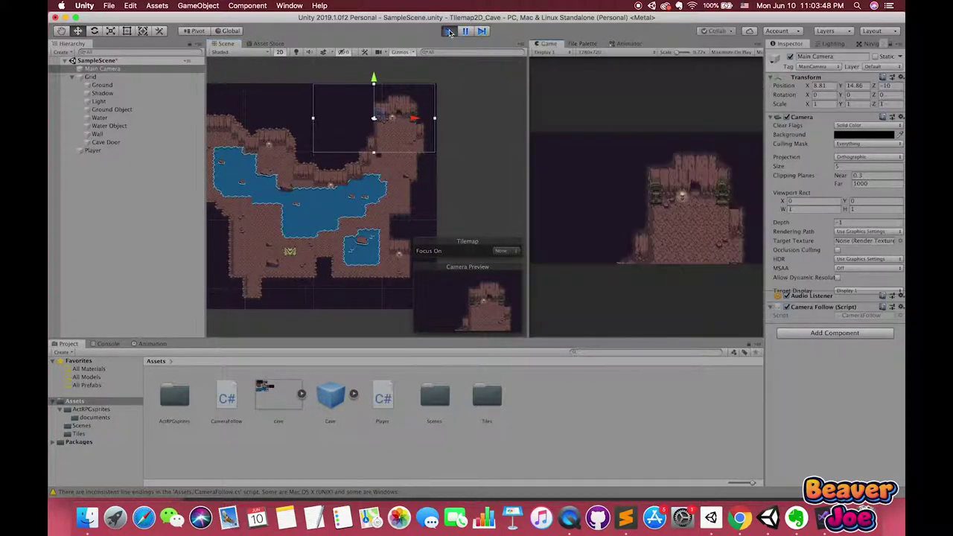
click(449, 32)
drag(385, 119, 300, 254)
key(super+p)
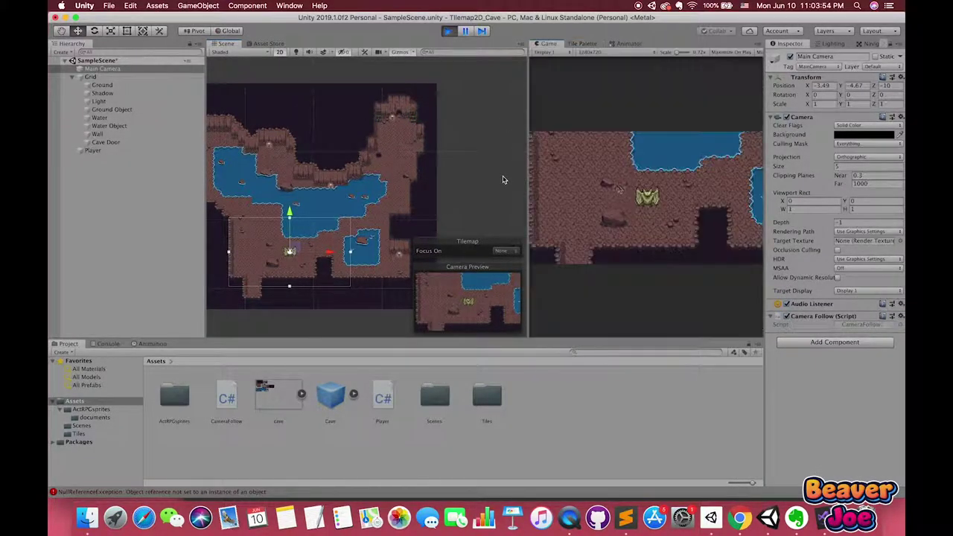
click(450, 32)
click(92, 151)
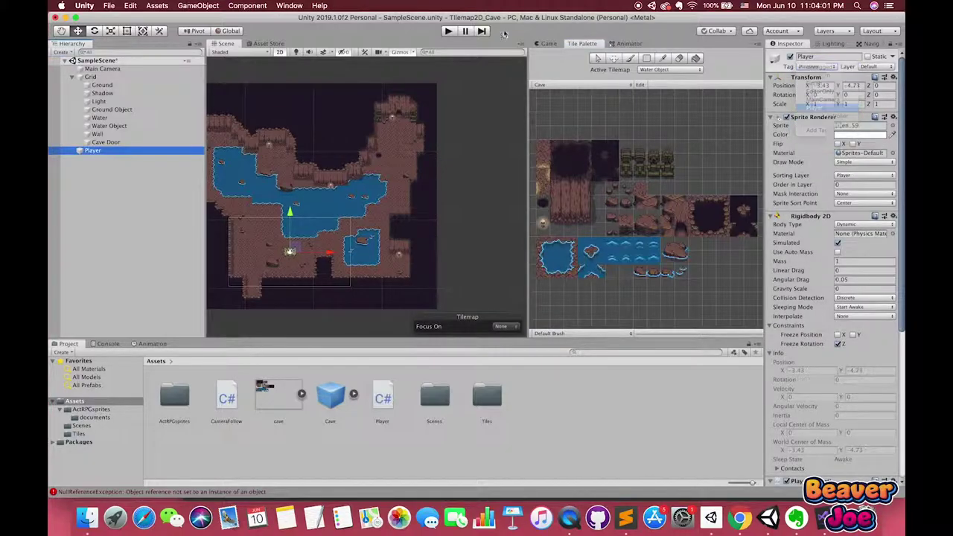
- Play again and fly the bat right, up through the torch-lit room and water area, then down-left
key(super+p)
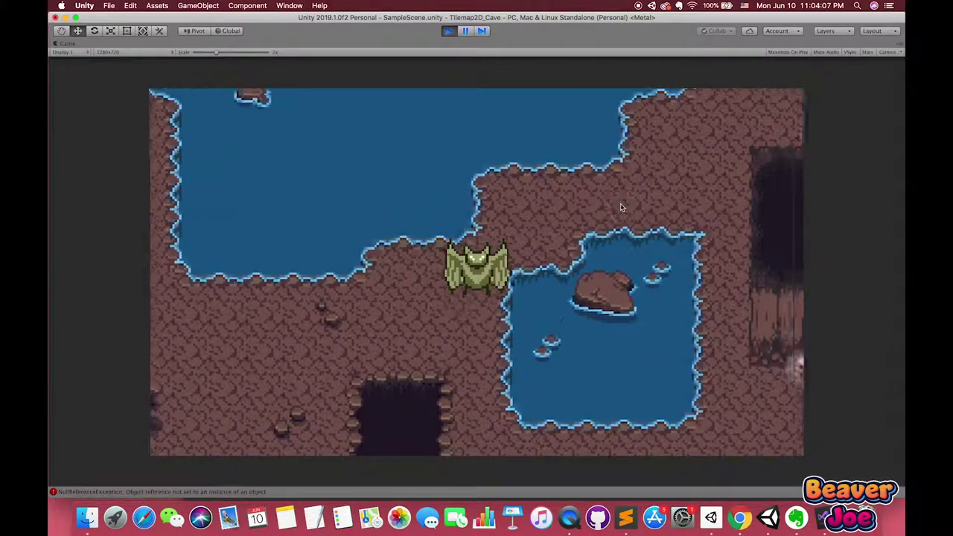
key(Right)
key(Up)
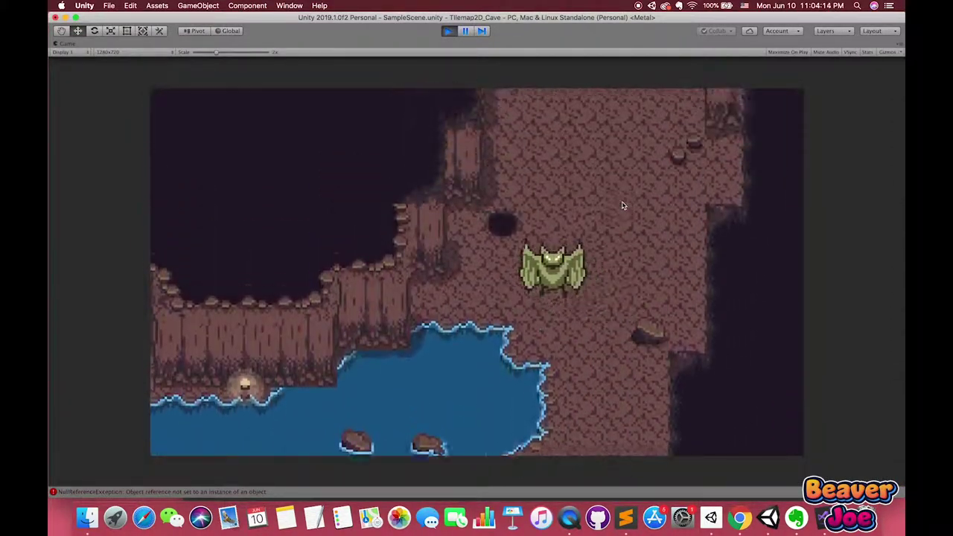
key(Up)
key(Down)
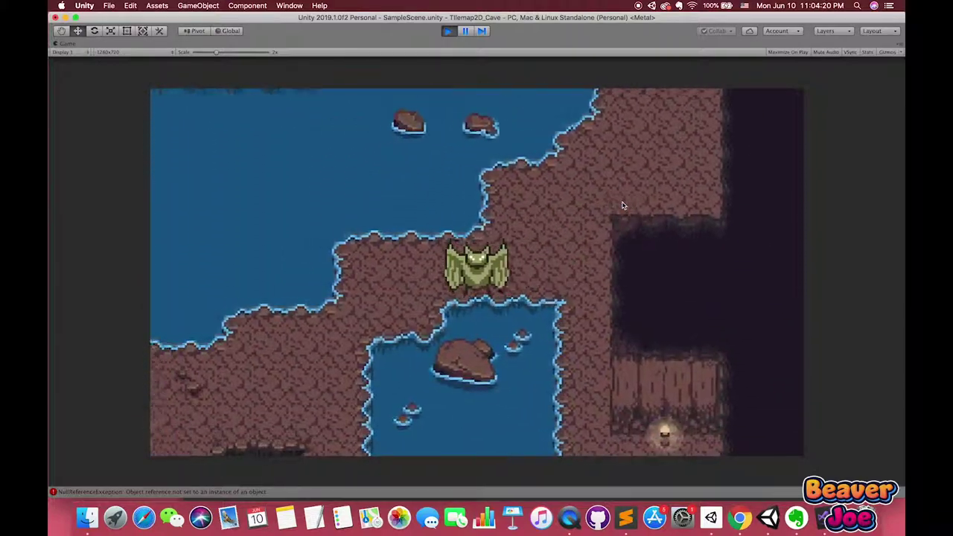